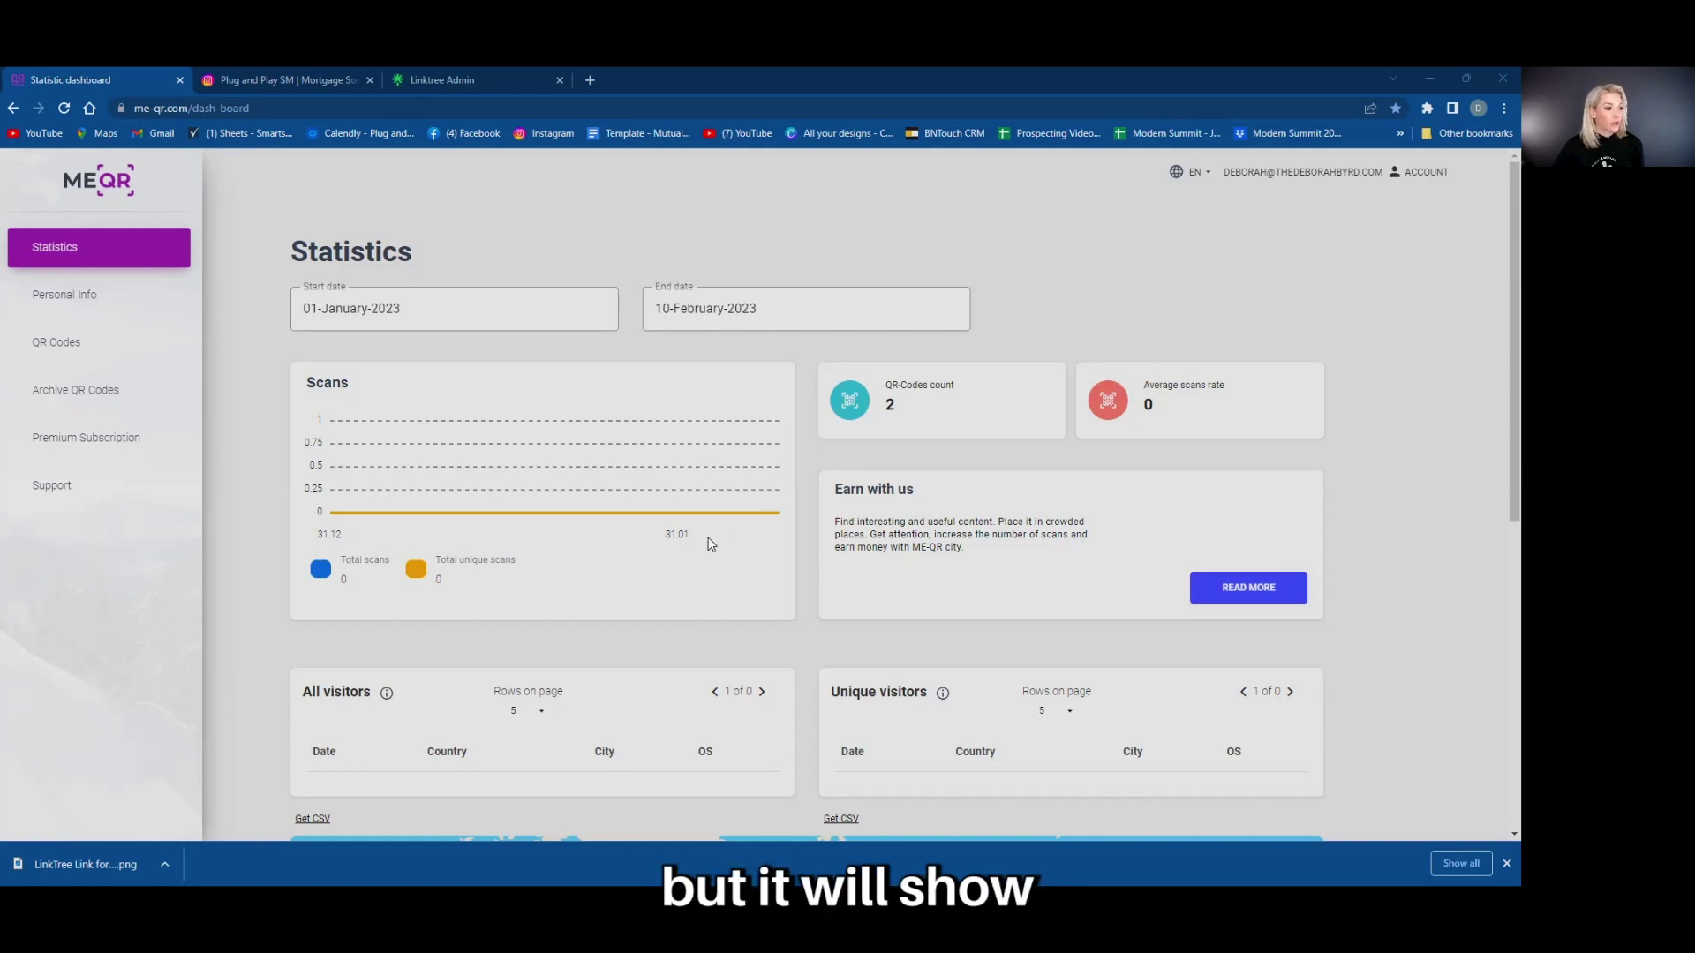
pyautogui.scroll(-1, 485, 284)
pyautogui.scroll(1, 484, 284)
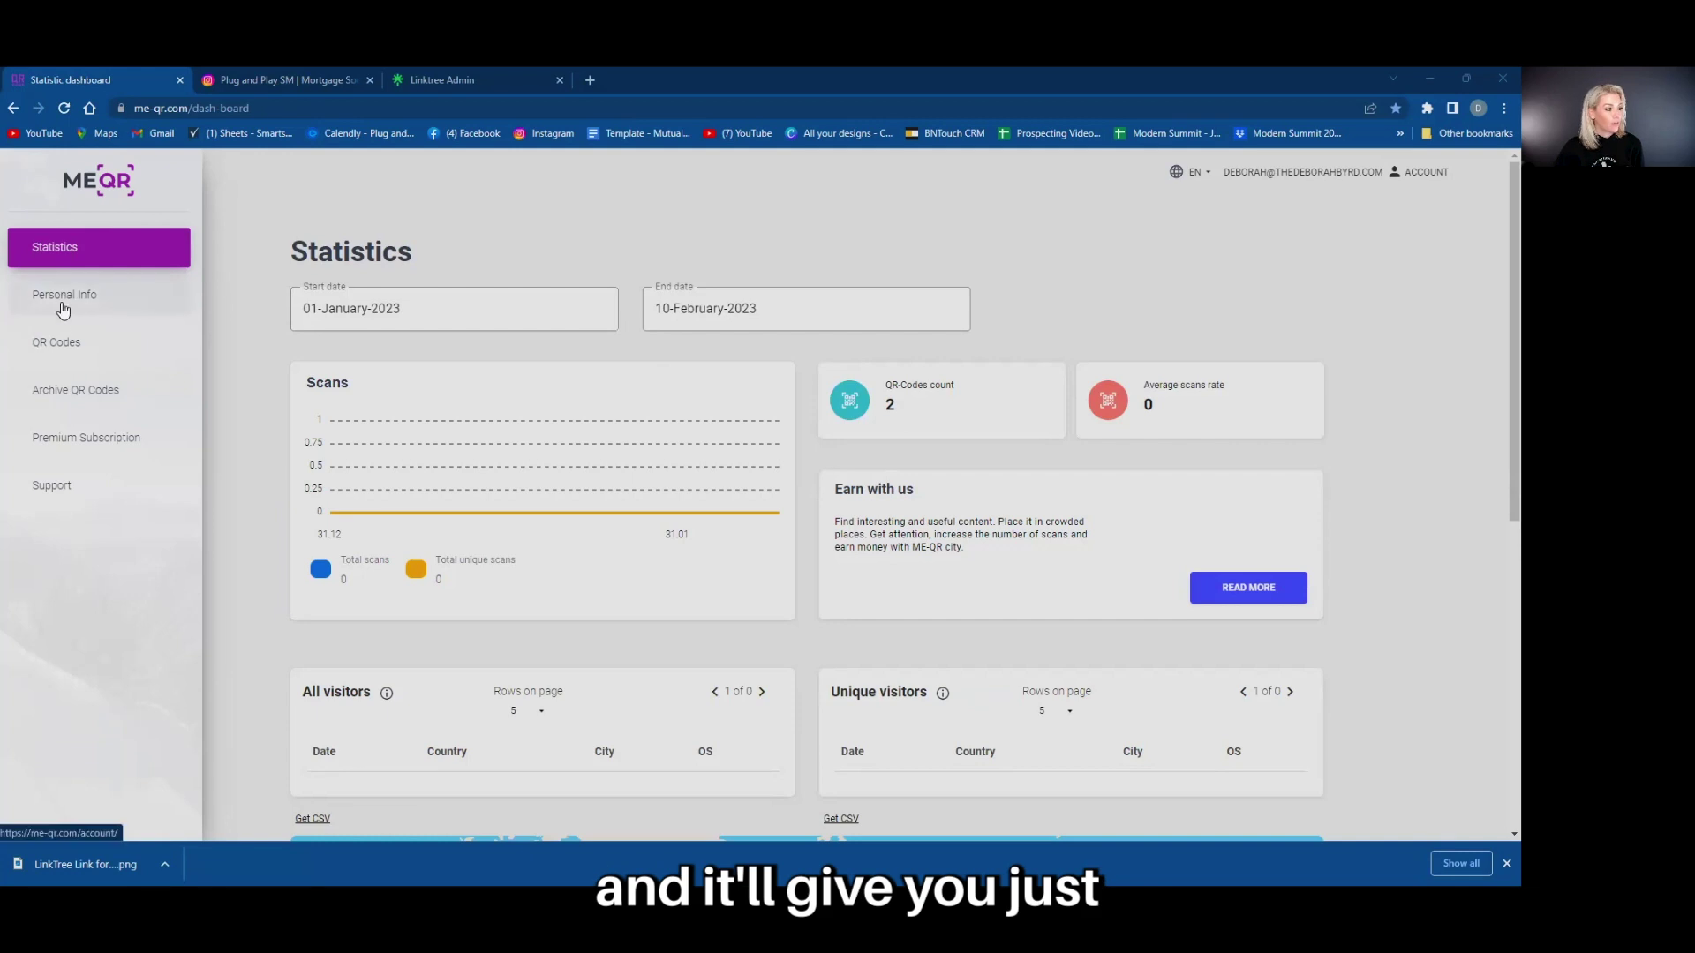
pyautogui.scroll(-1, 928, 564)
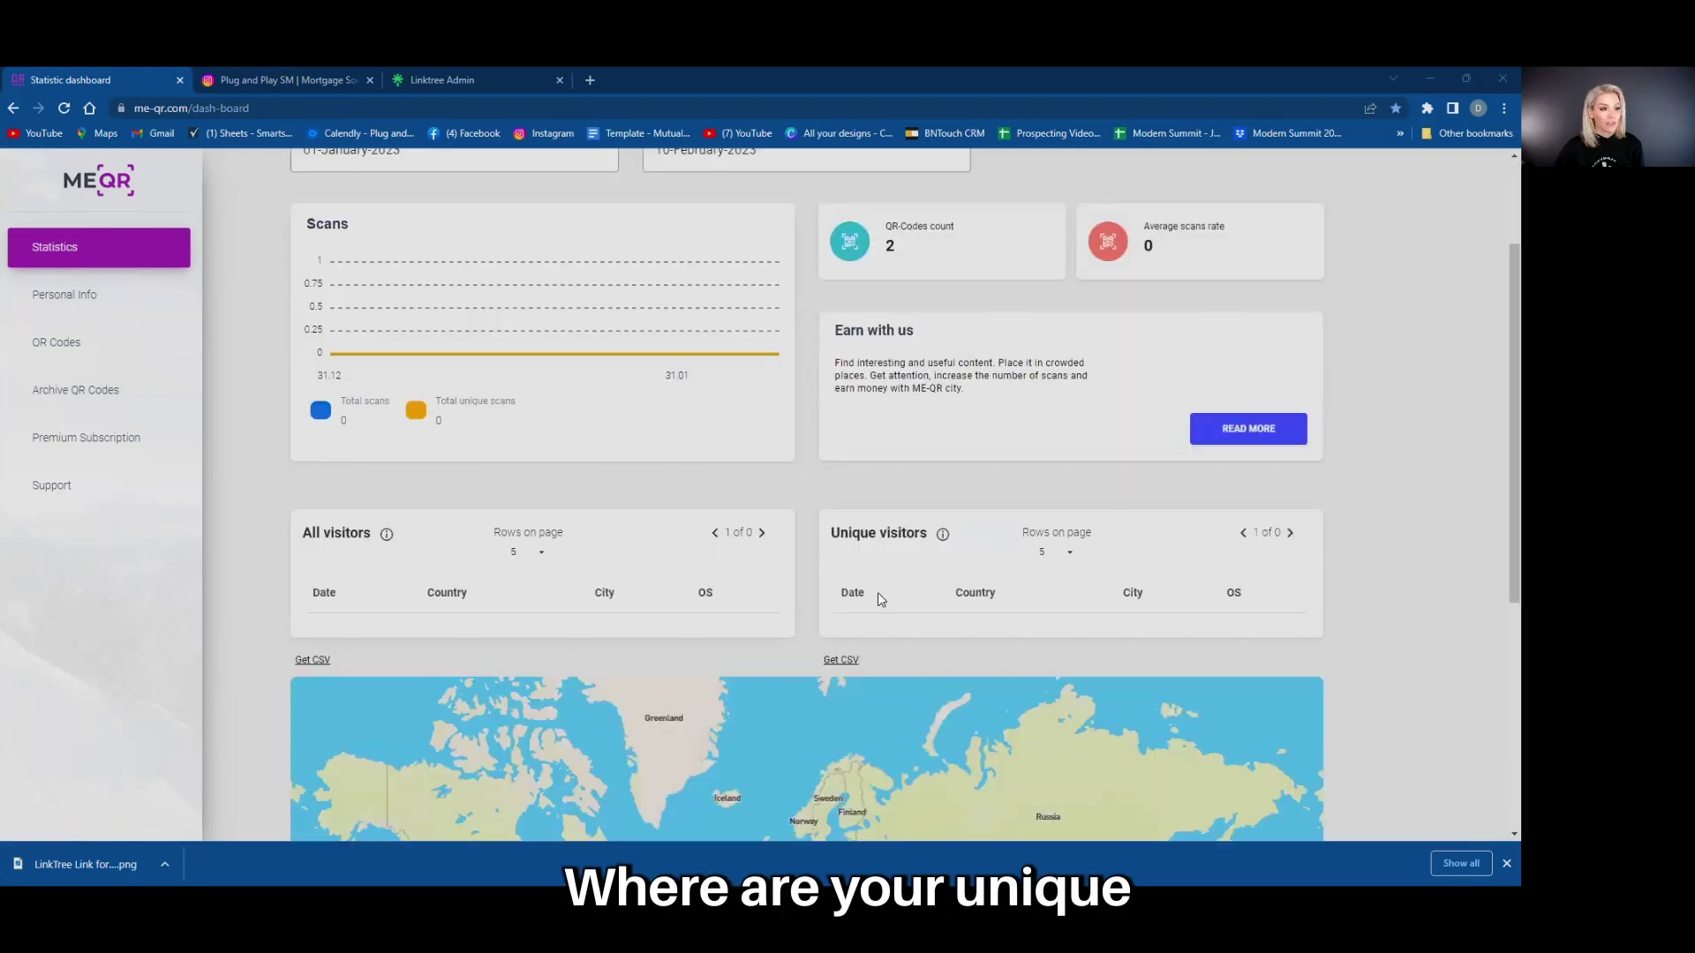
pyautogui.scroll(1, 879, 592)
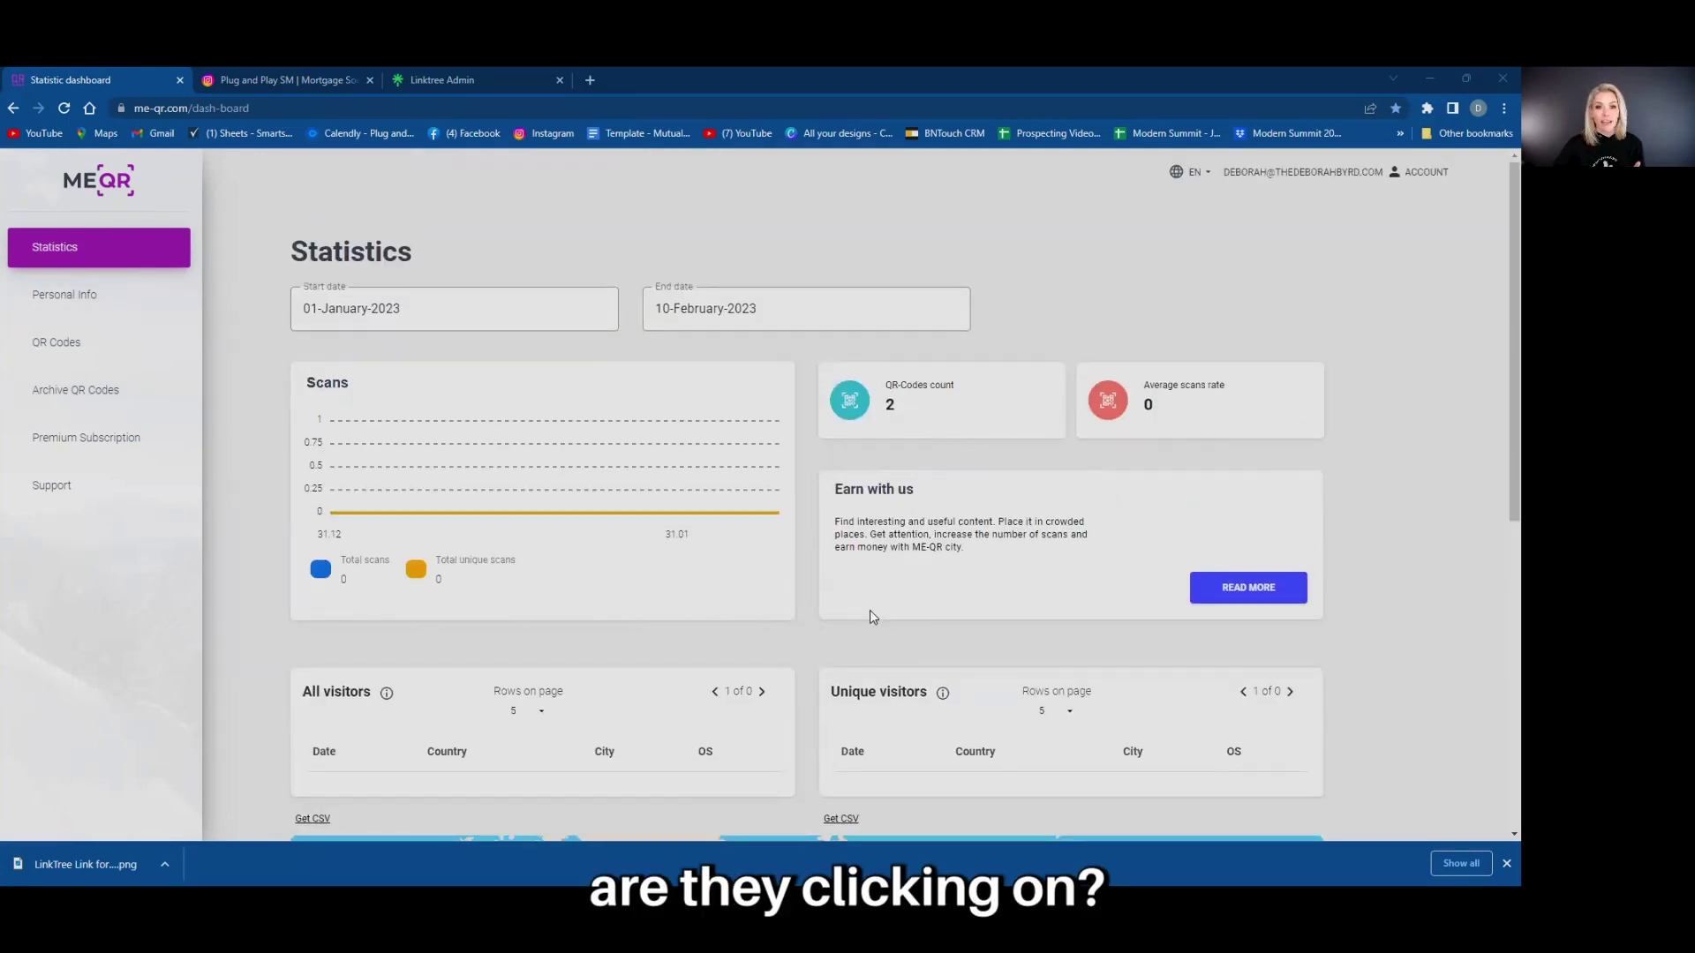
# Review Linktree analytics and top performing links, glancing at the Instagram profile in between
pyautogui.click(435, 78)
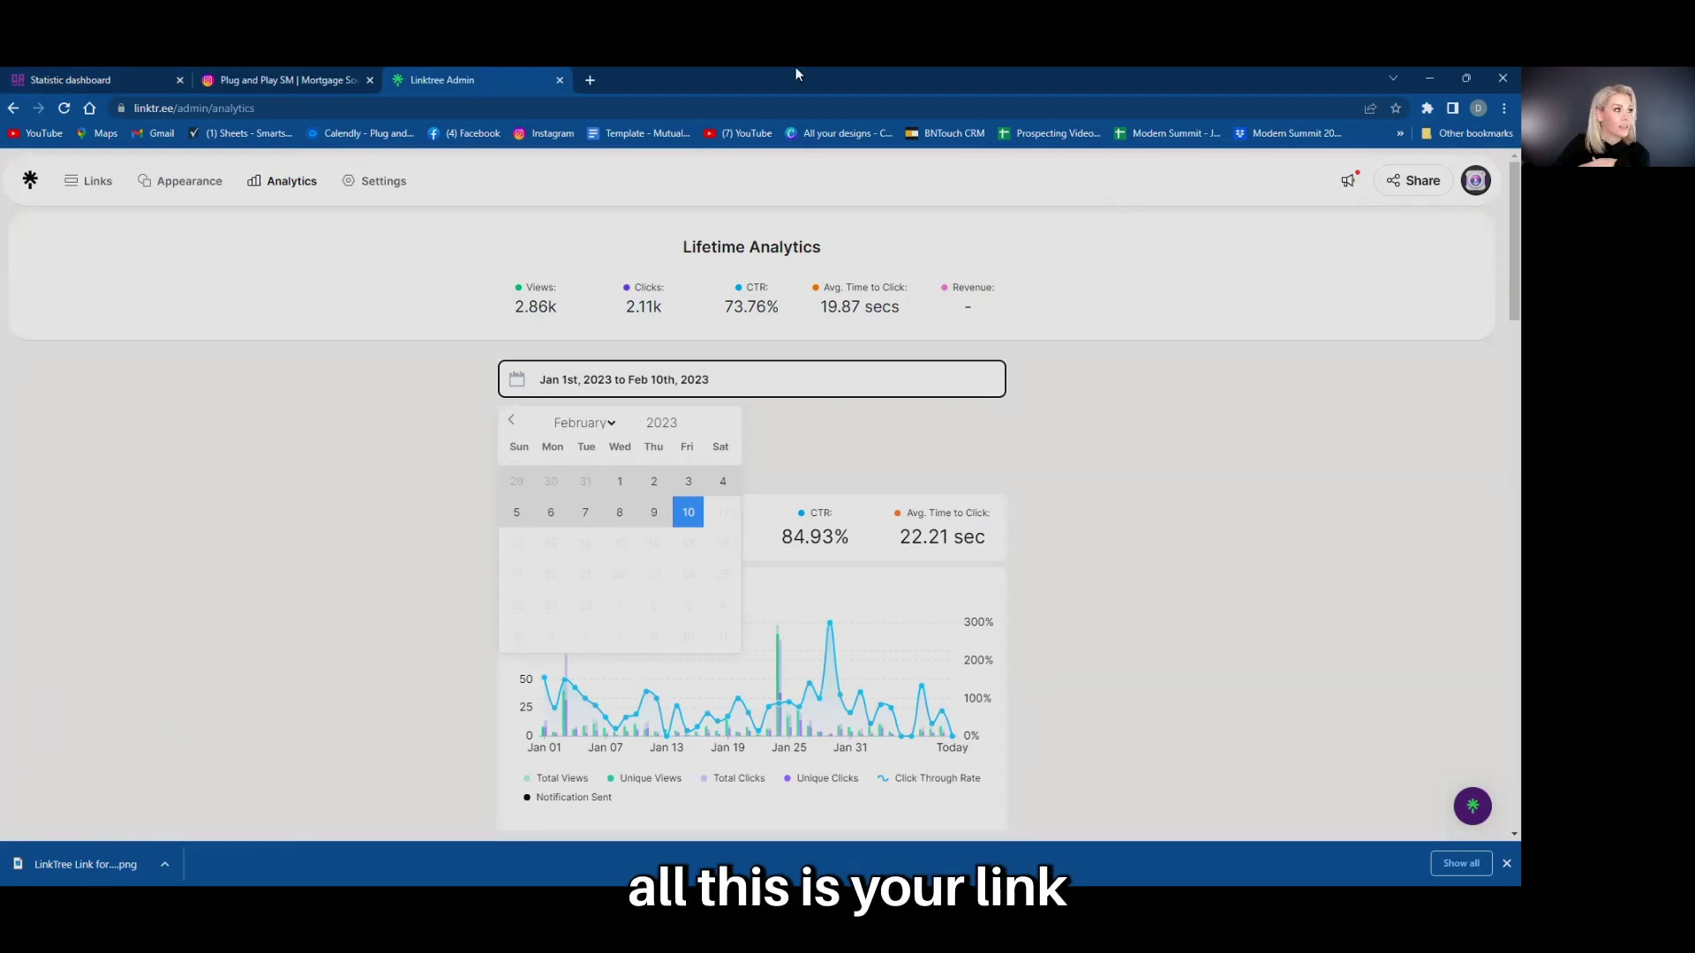
pyautogui.click(310, 84)
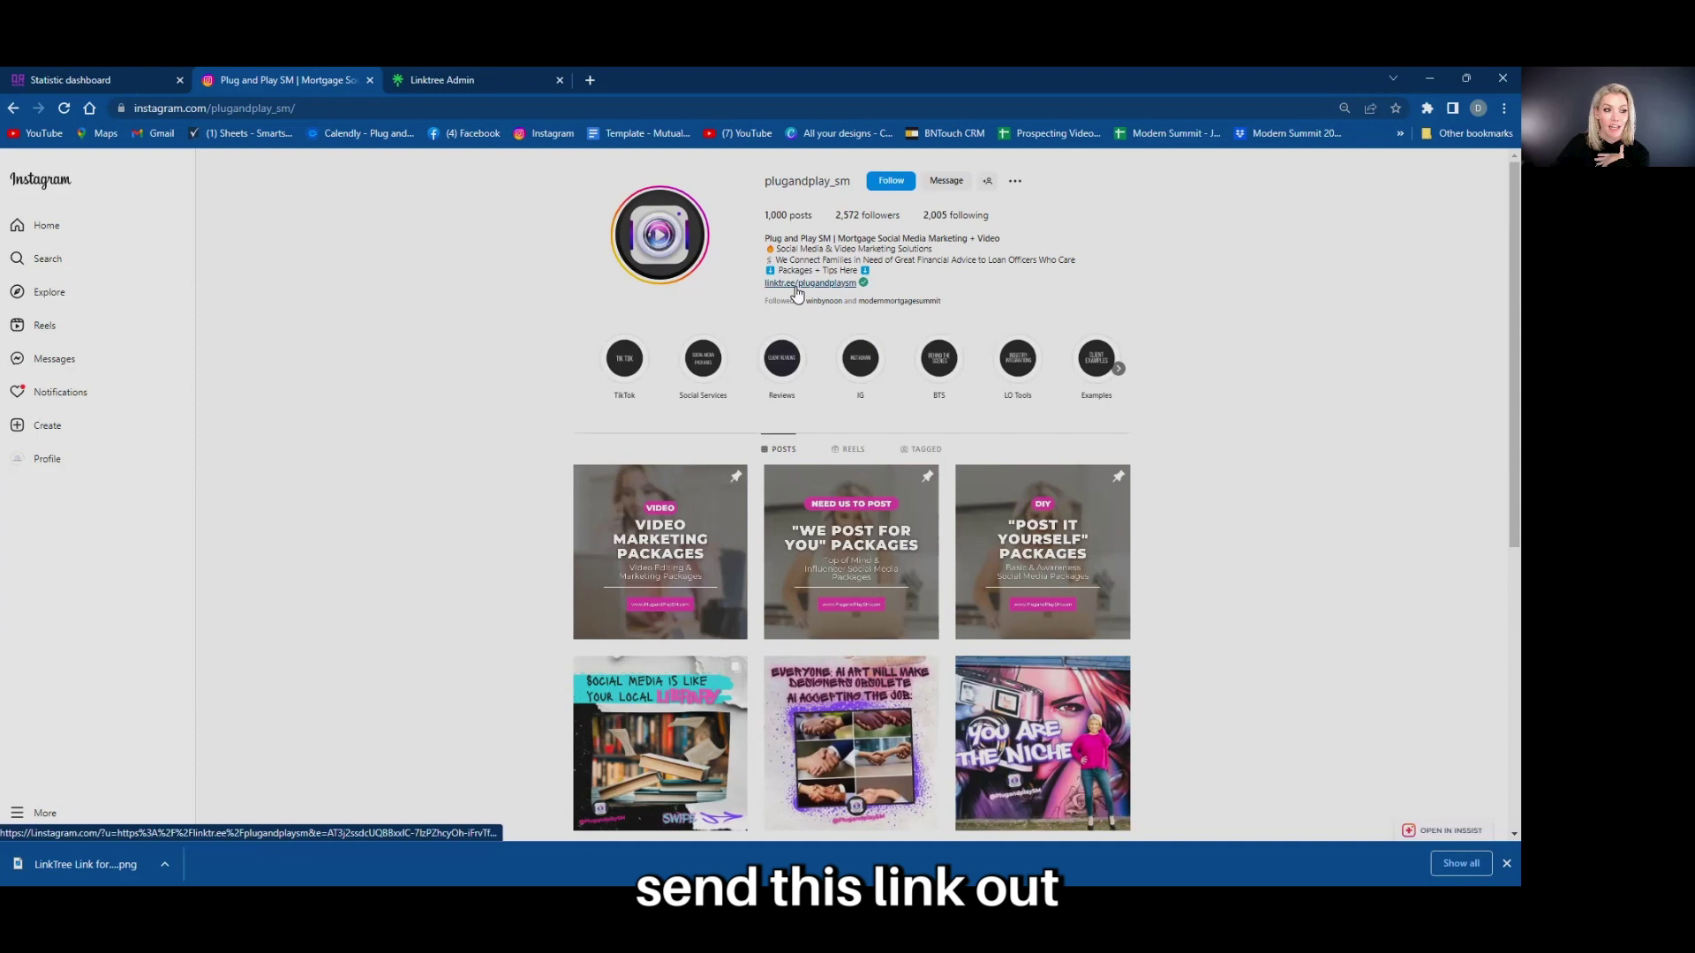
pyautogui.click(437, 83)
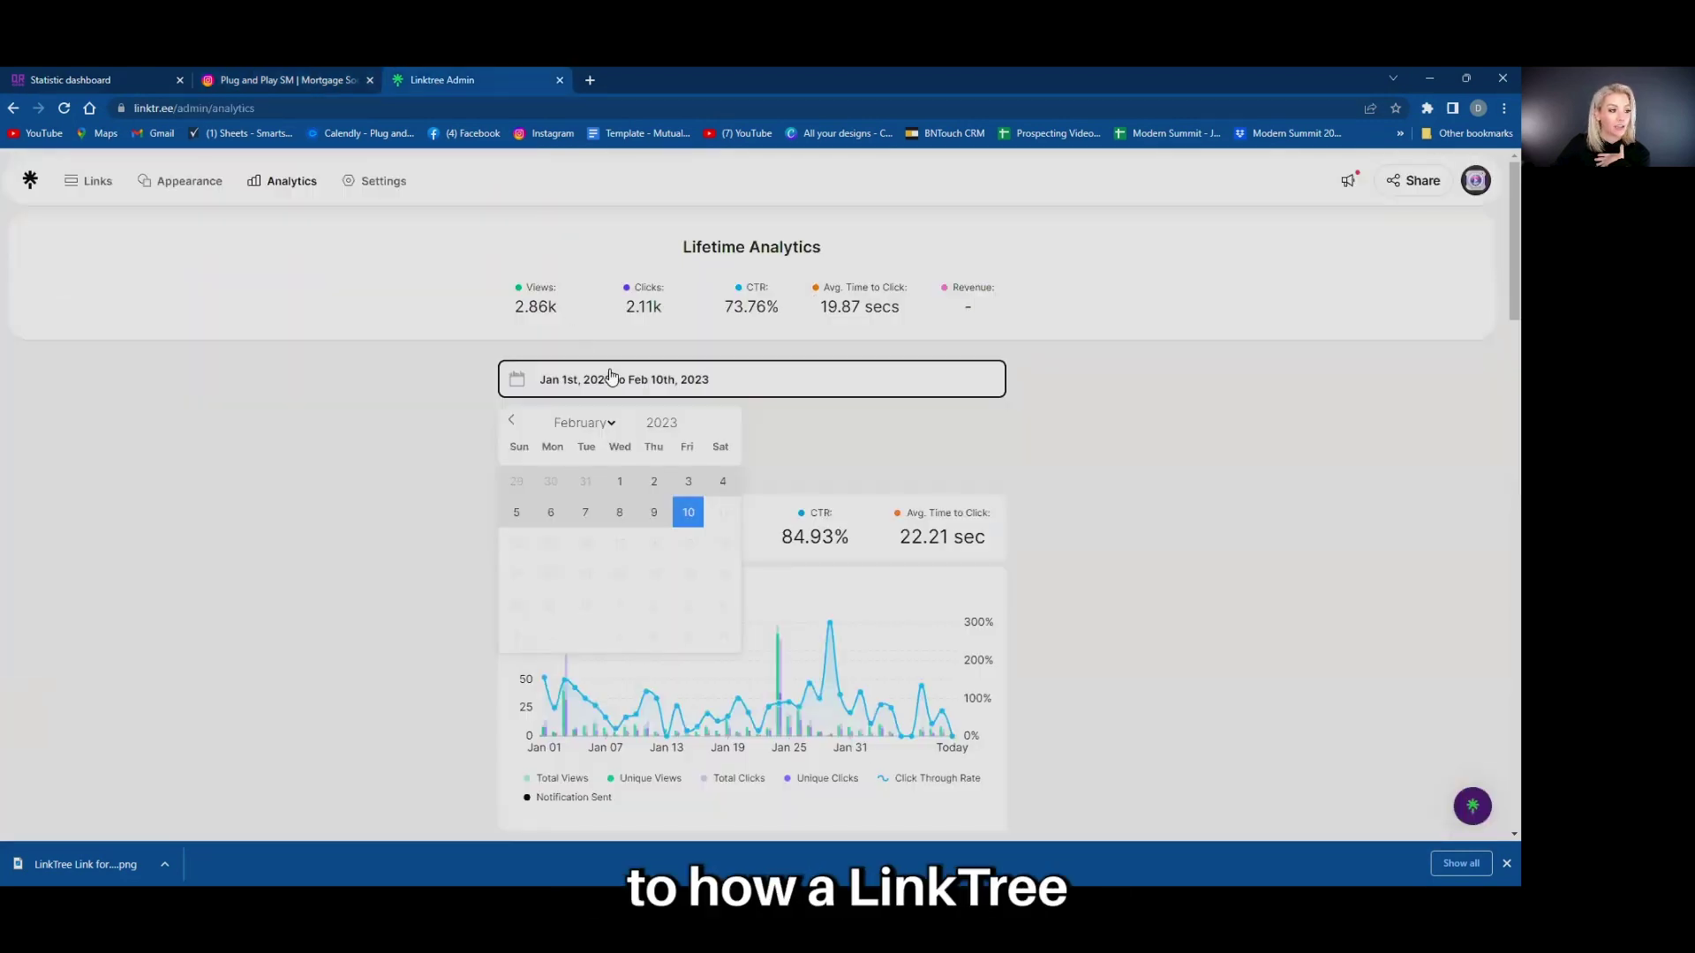
pyautogui.scroll(-2, 643, 485)
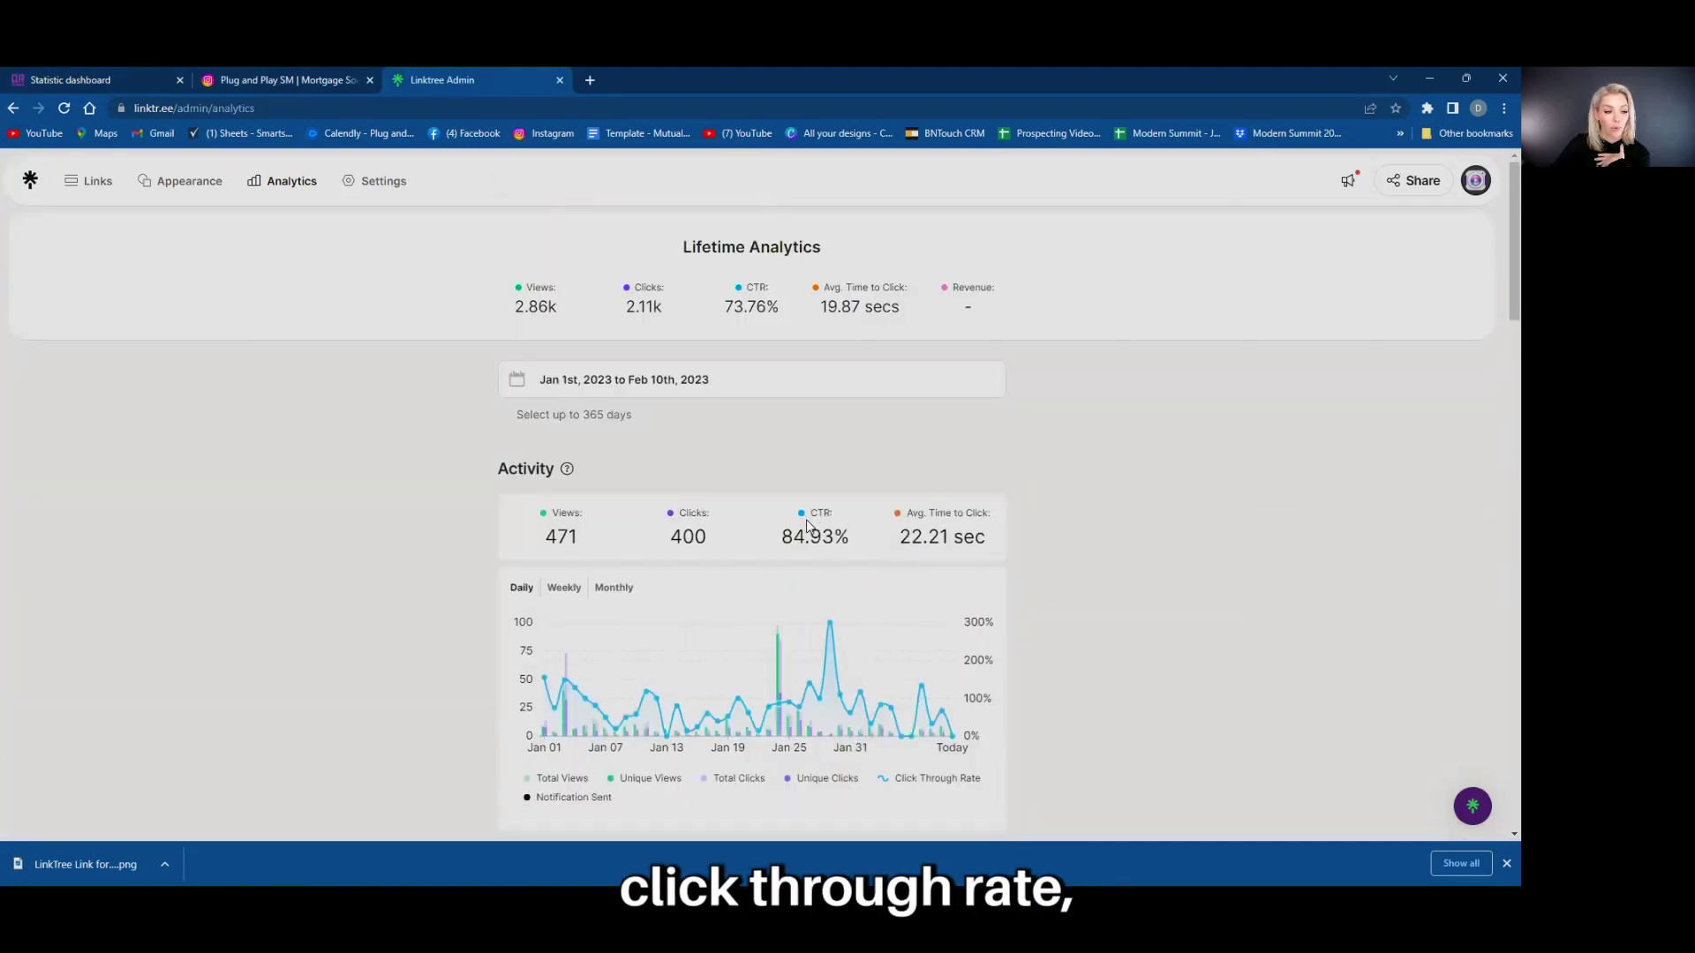
pyautogui.scroll(-1, 926, 504)
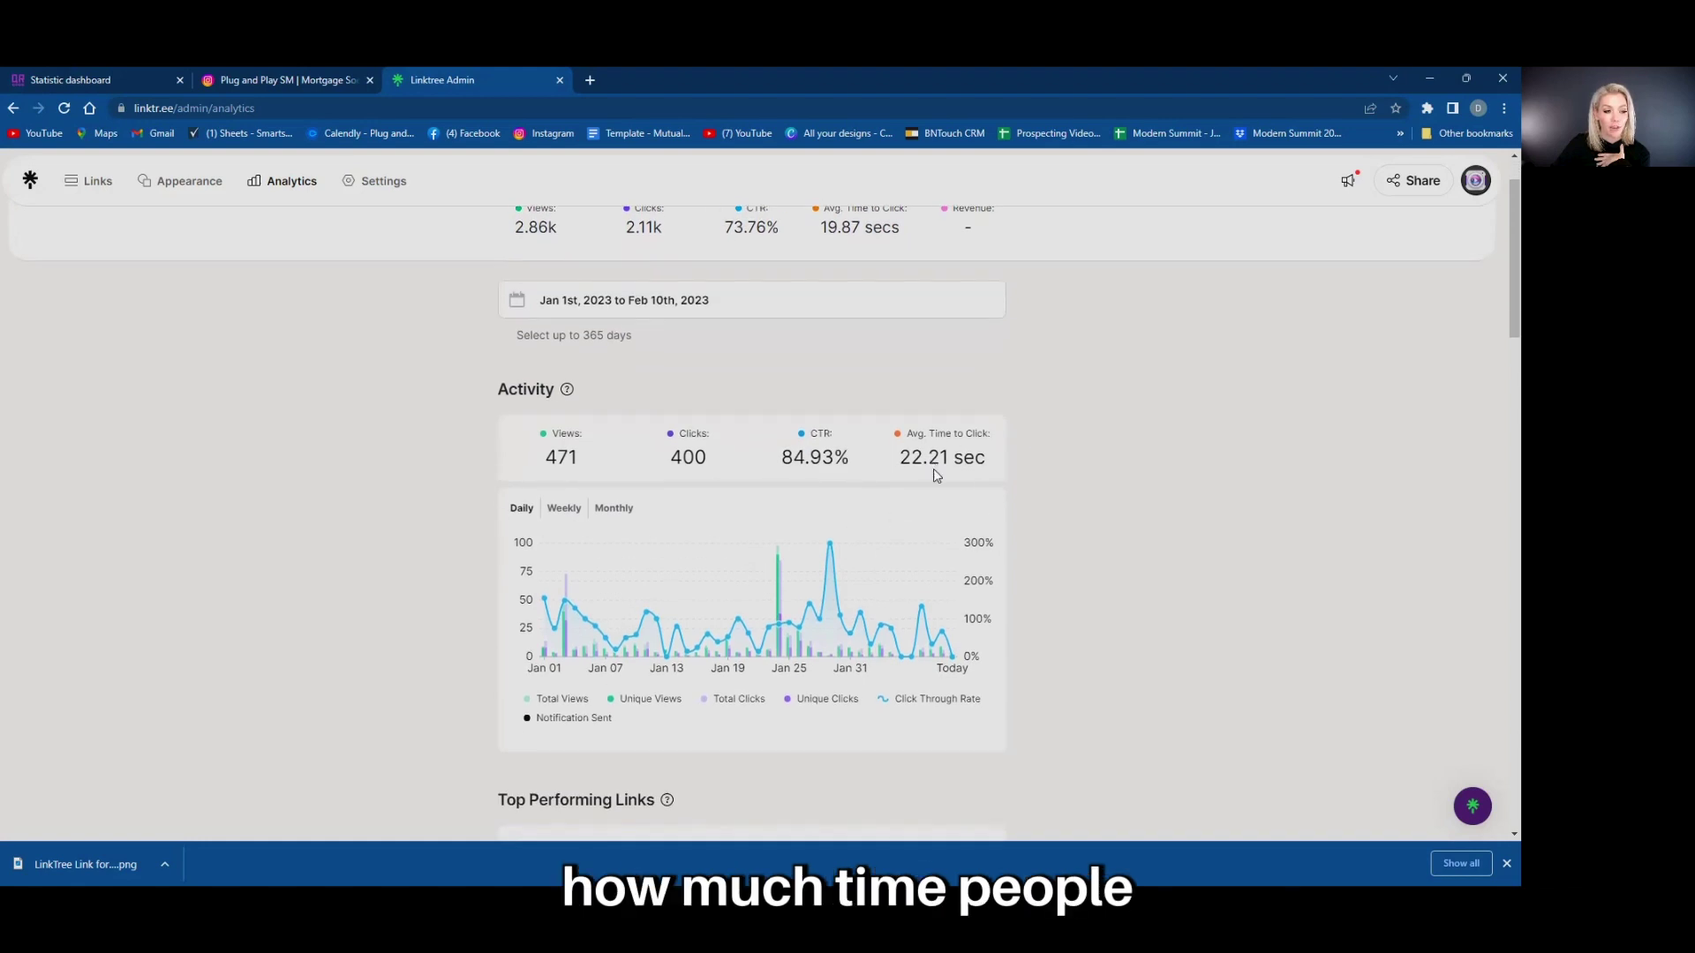
pyautogui.scroll(-2, 933, 474)
pyautogui.scroll(-2, 874, 504)
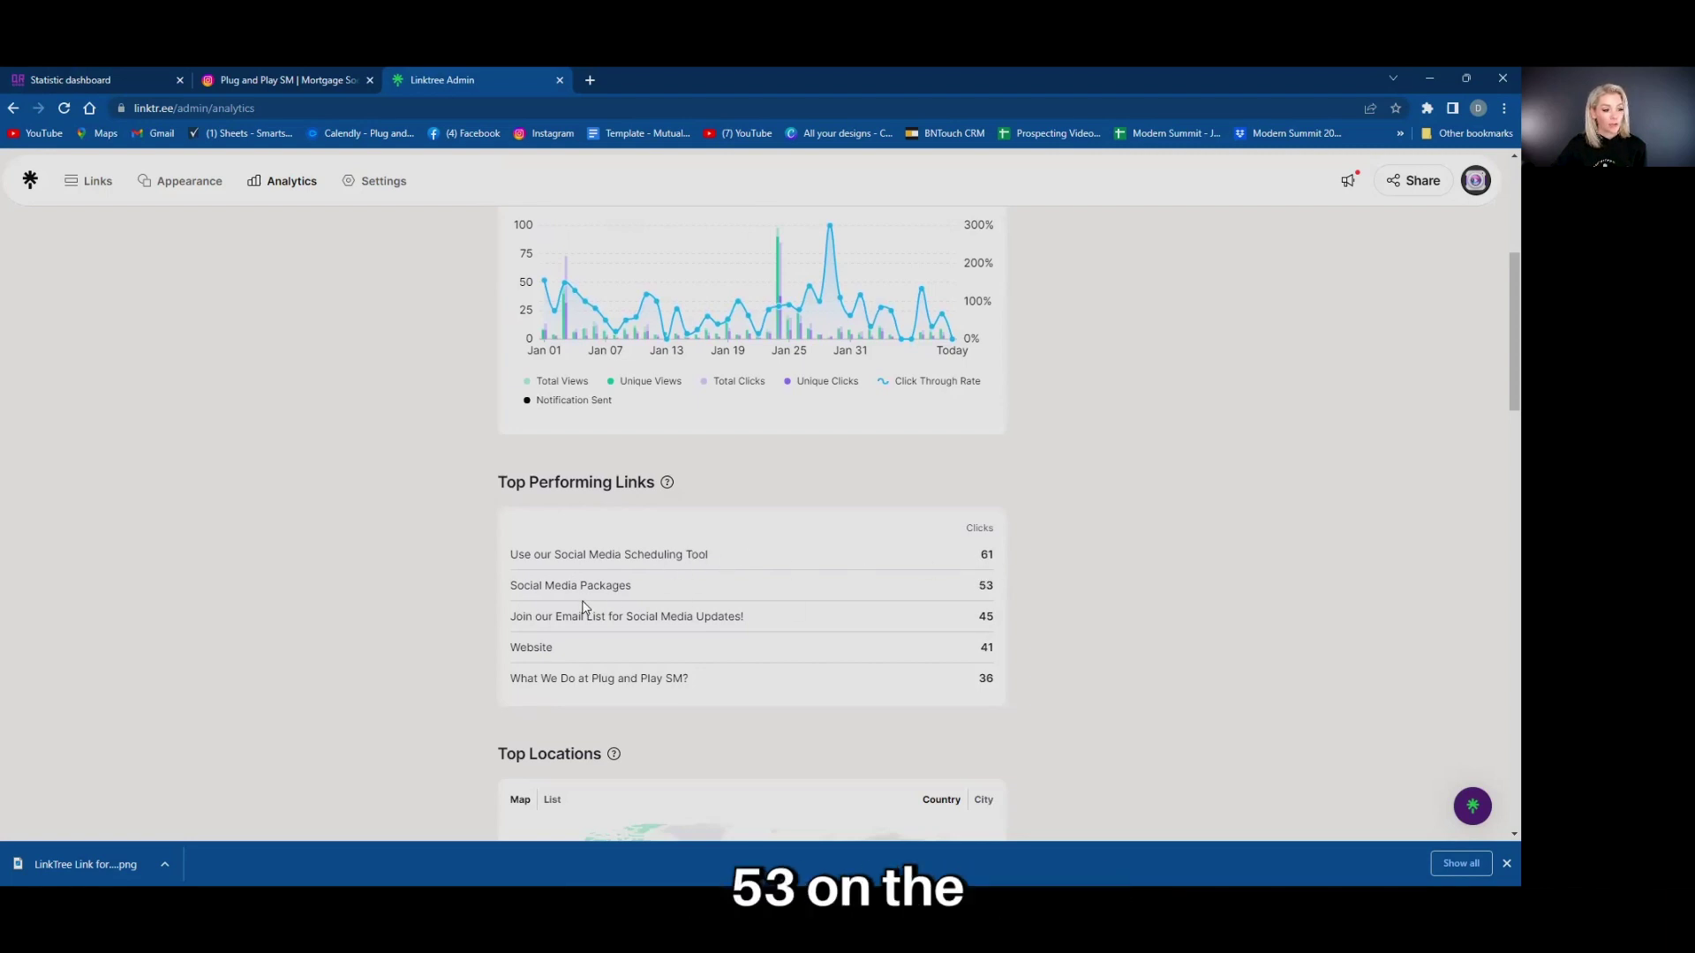
# Browse the public Linktree page from the Instagram bio, then return to ME-QR statistics
pyautogui.click(248, 83)
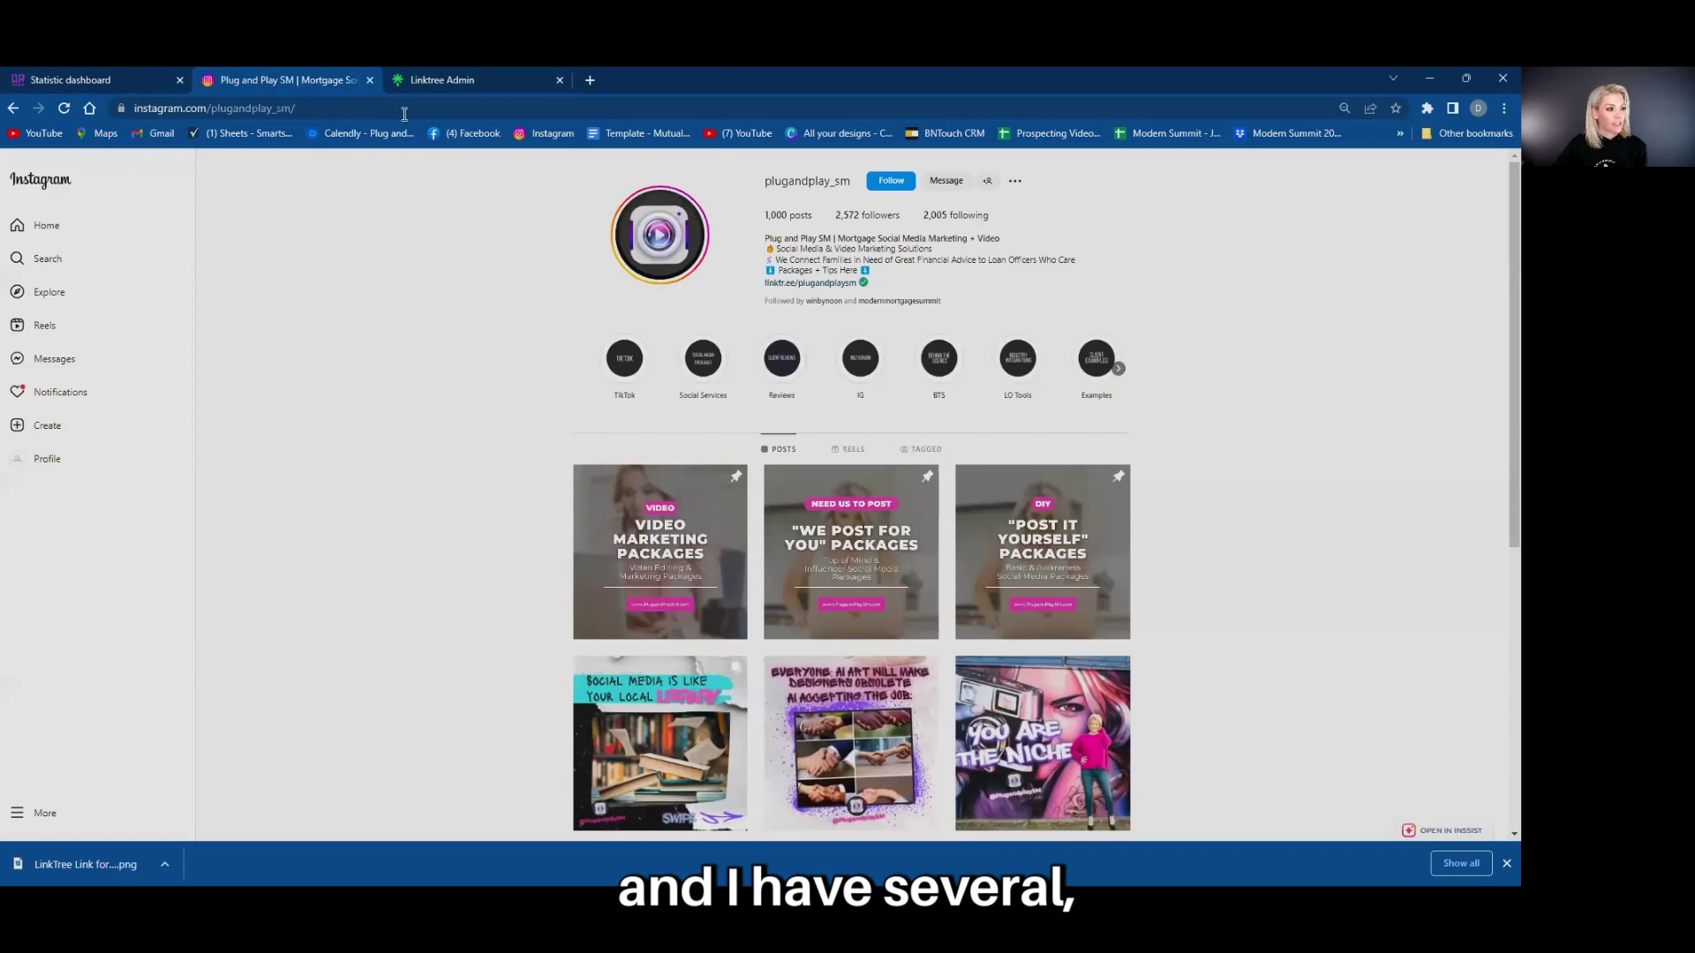
pyautogui.click(815, 286)
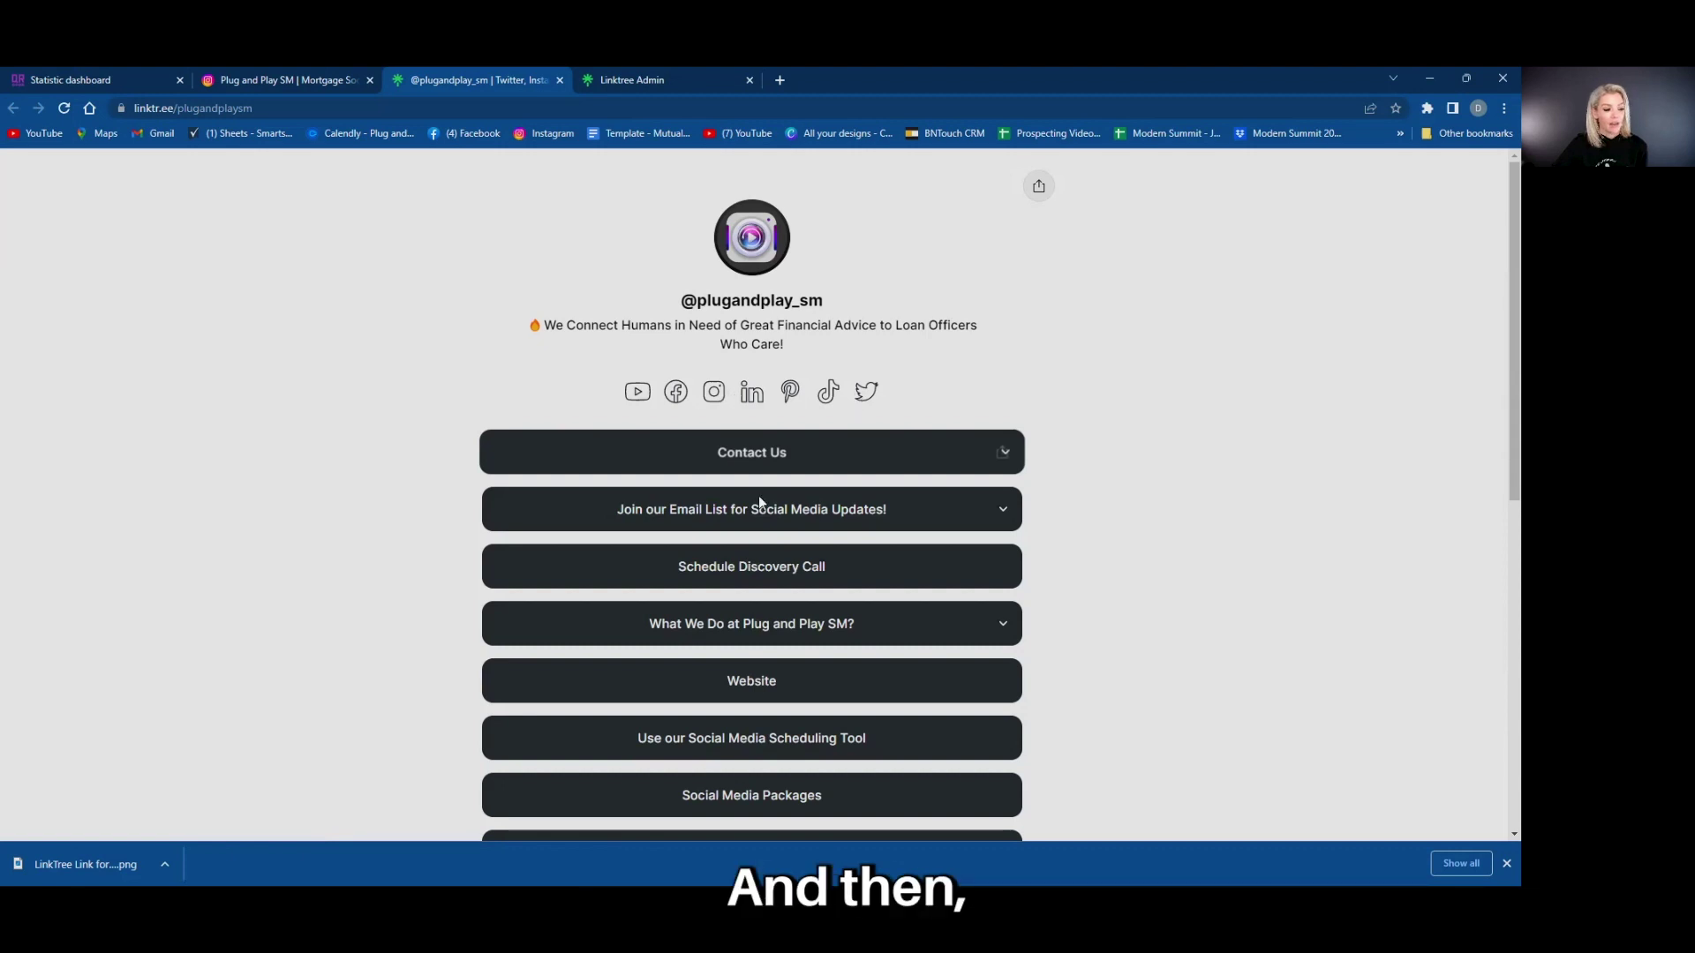
pyautogui.scroll(-1, 762, 510)
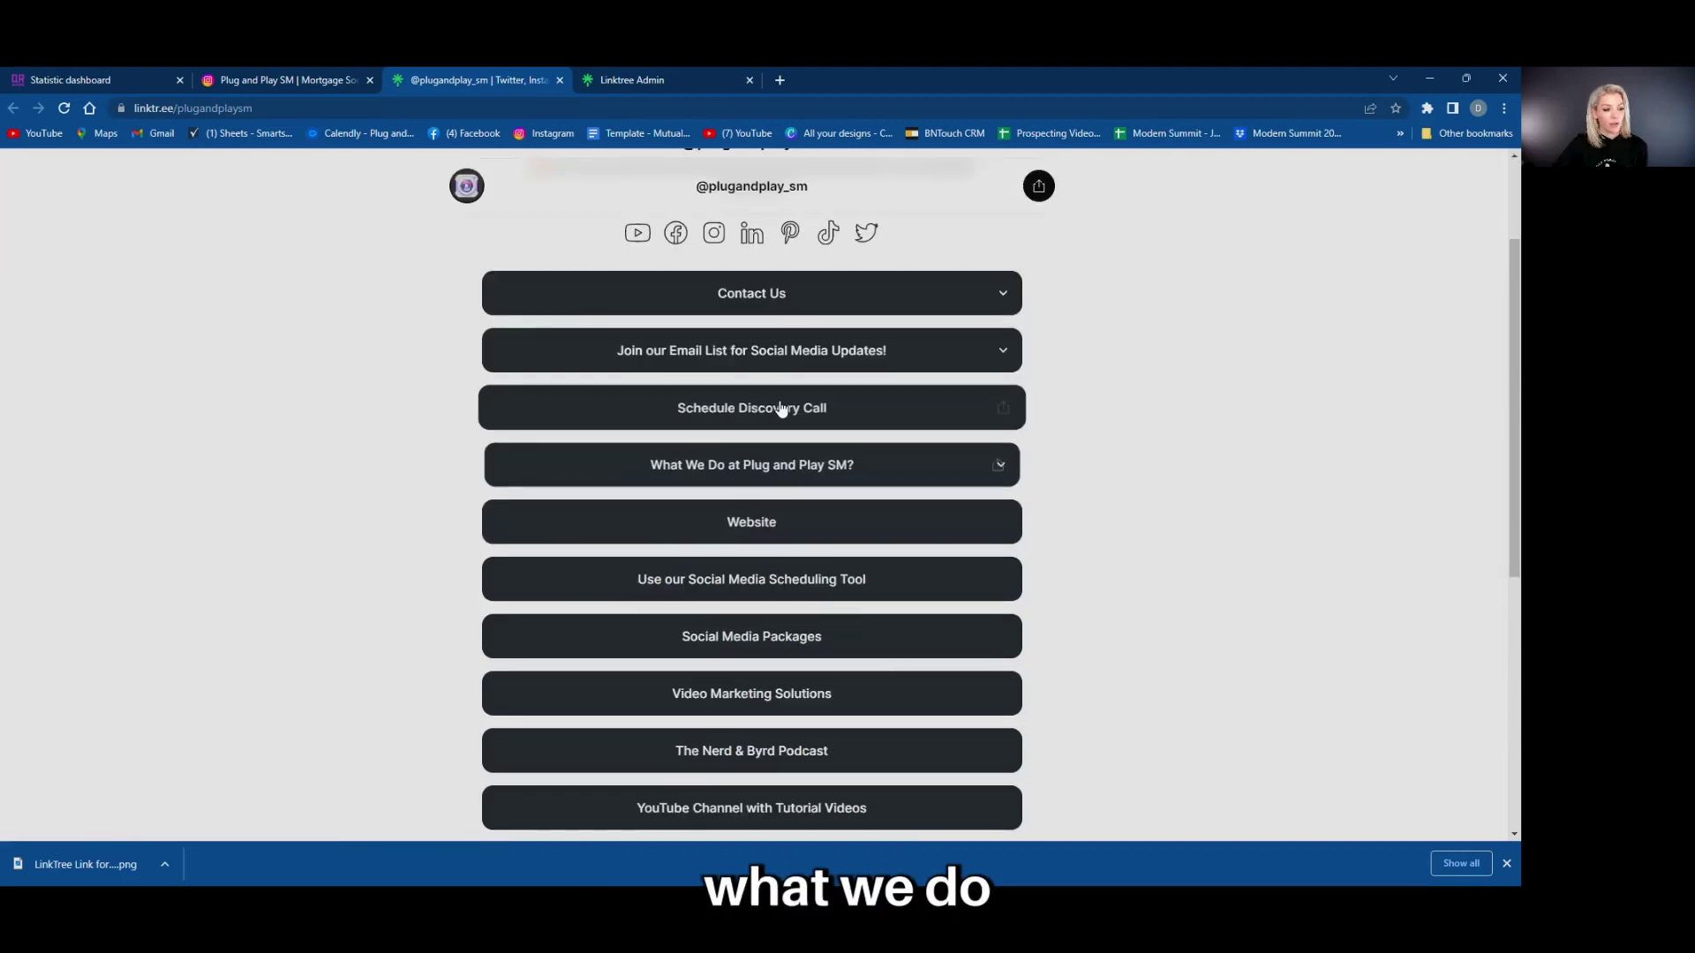
pyautogui.scroll(-1, 795, 484)
pyautogui.scroll(-1, 794, 483)
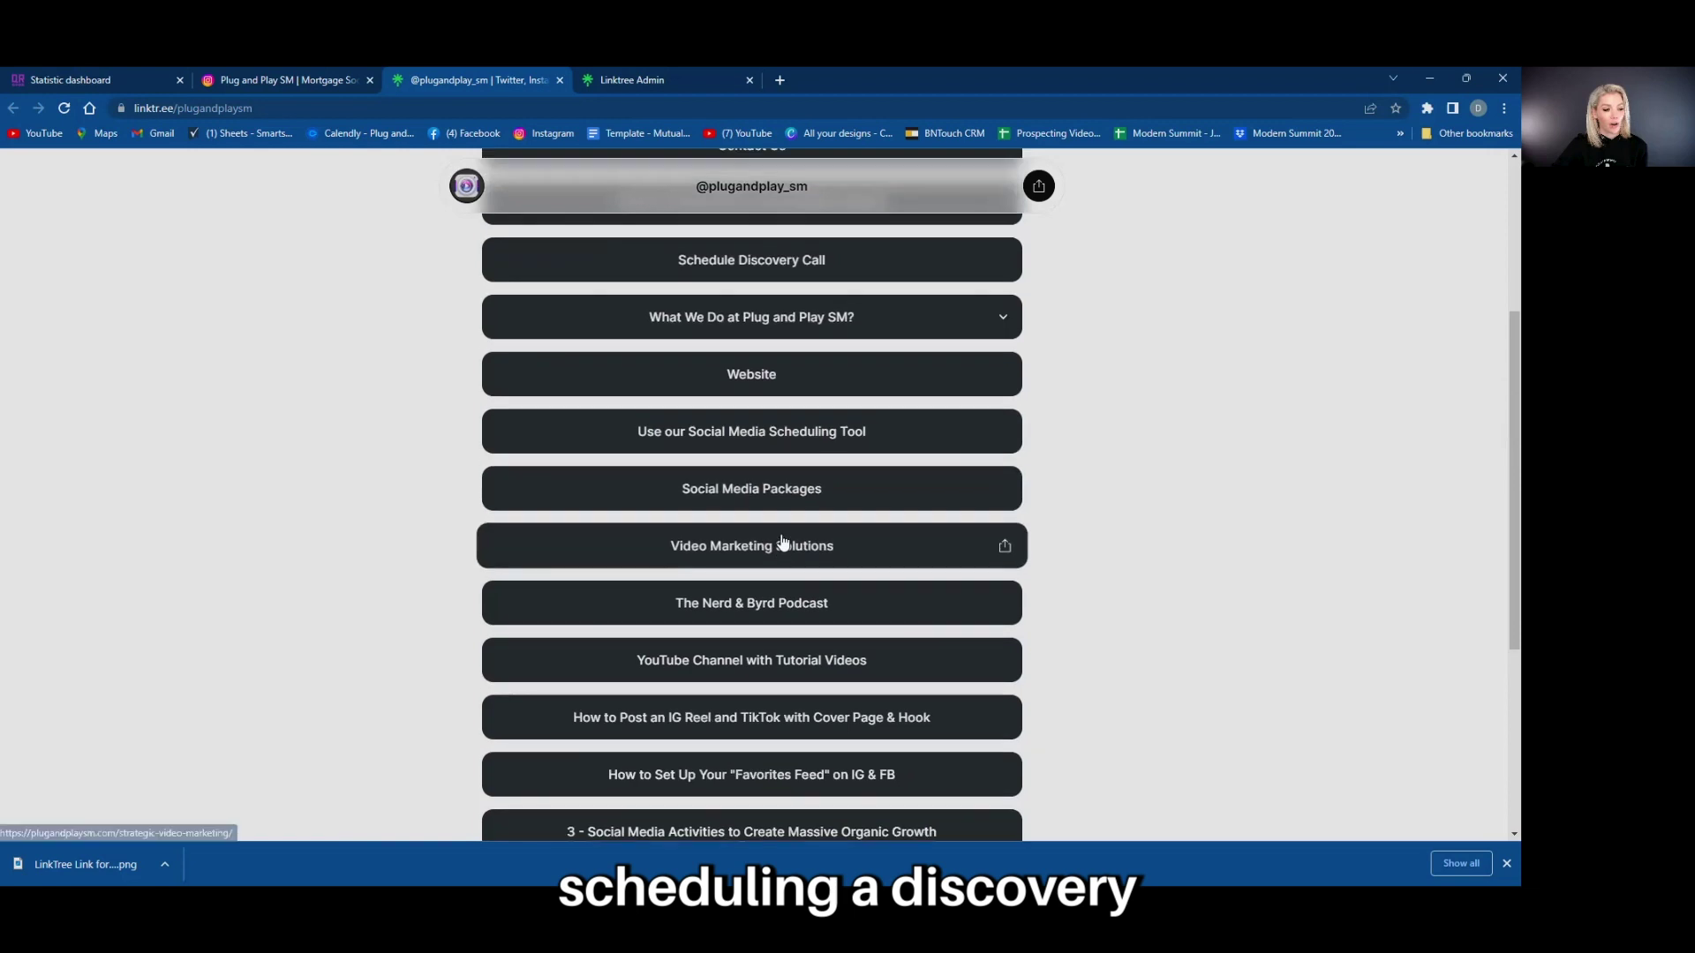
pyautogui.scroll(3, 779, 543)
pyautogui.click(101, 82)
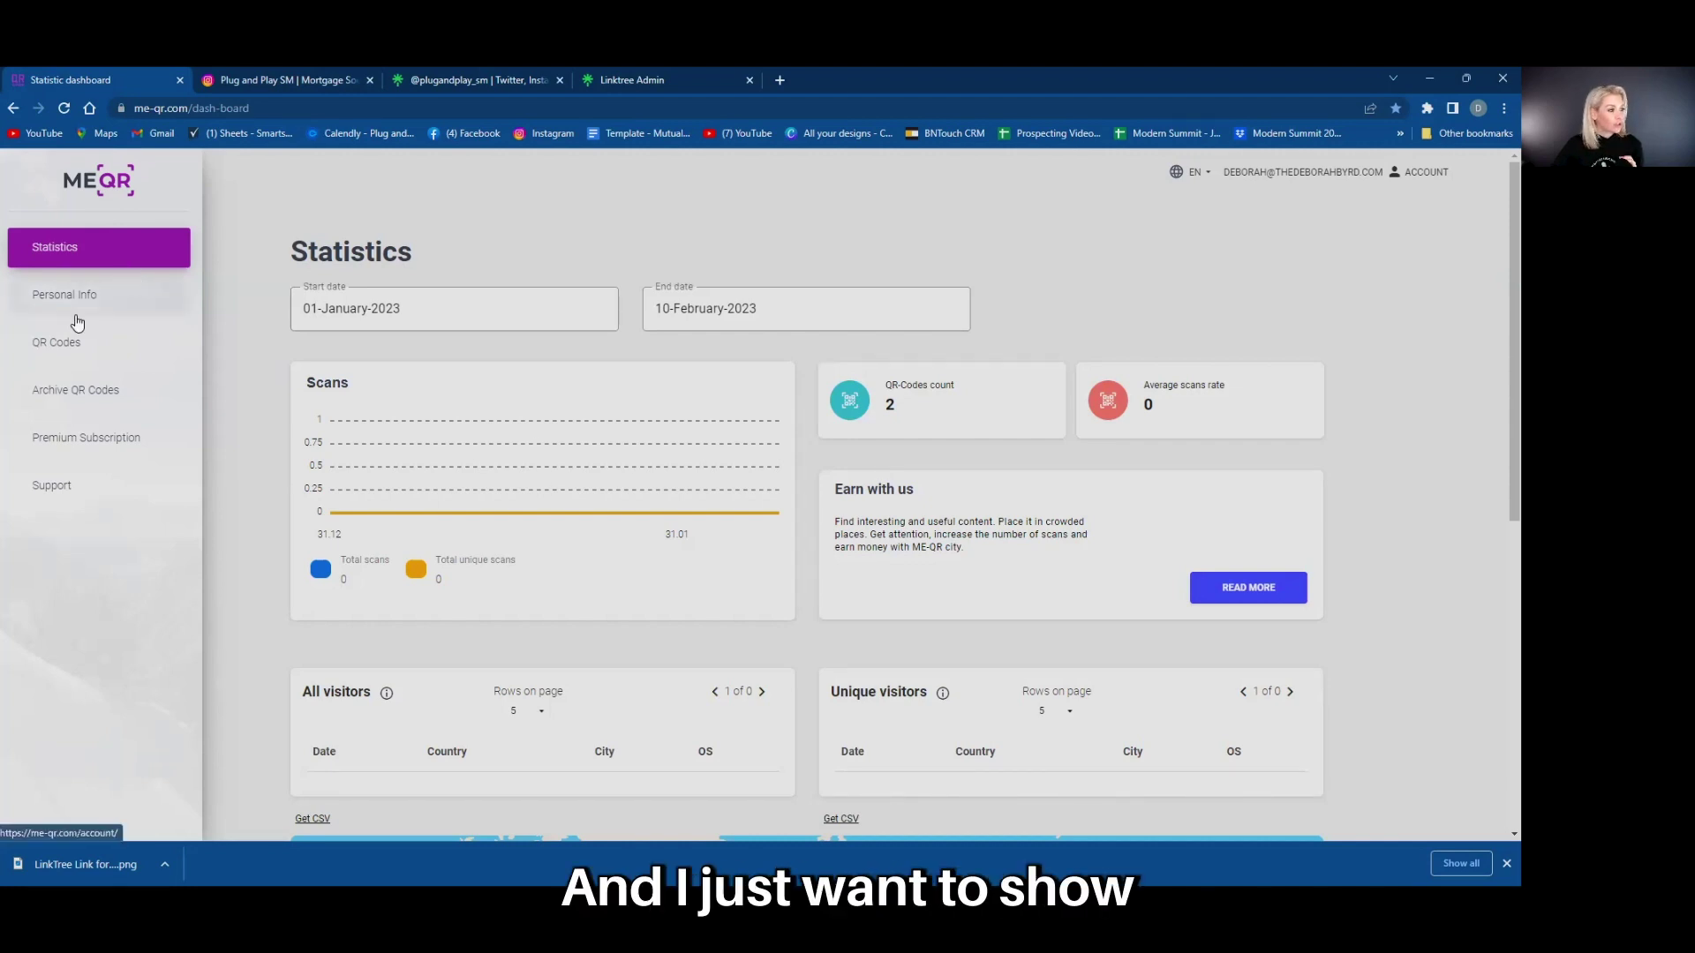
# Show the saved QR-codes list with the TikTok and LinkTree Oklahoma MBA codes
pyautogui.click(56, 342)
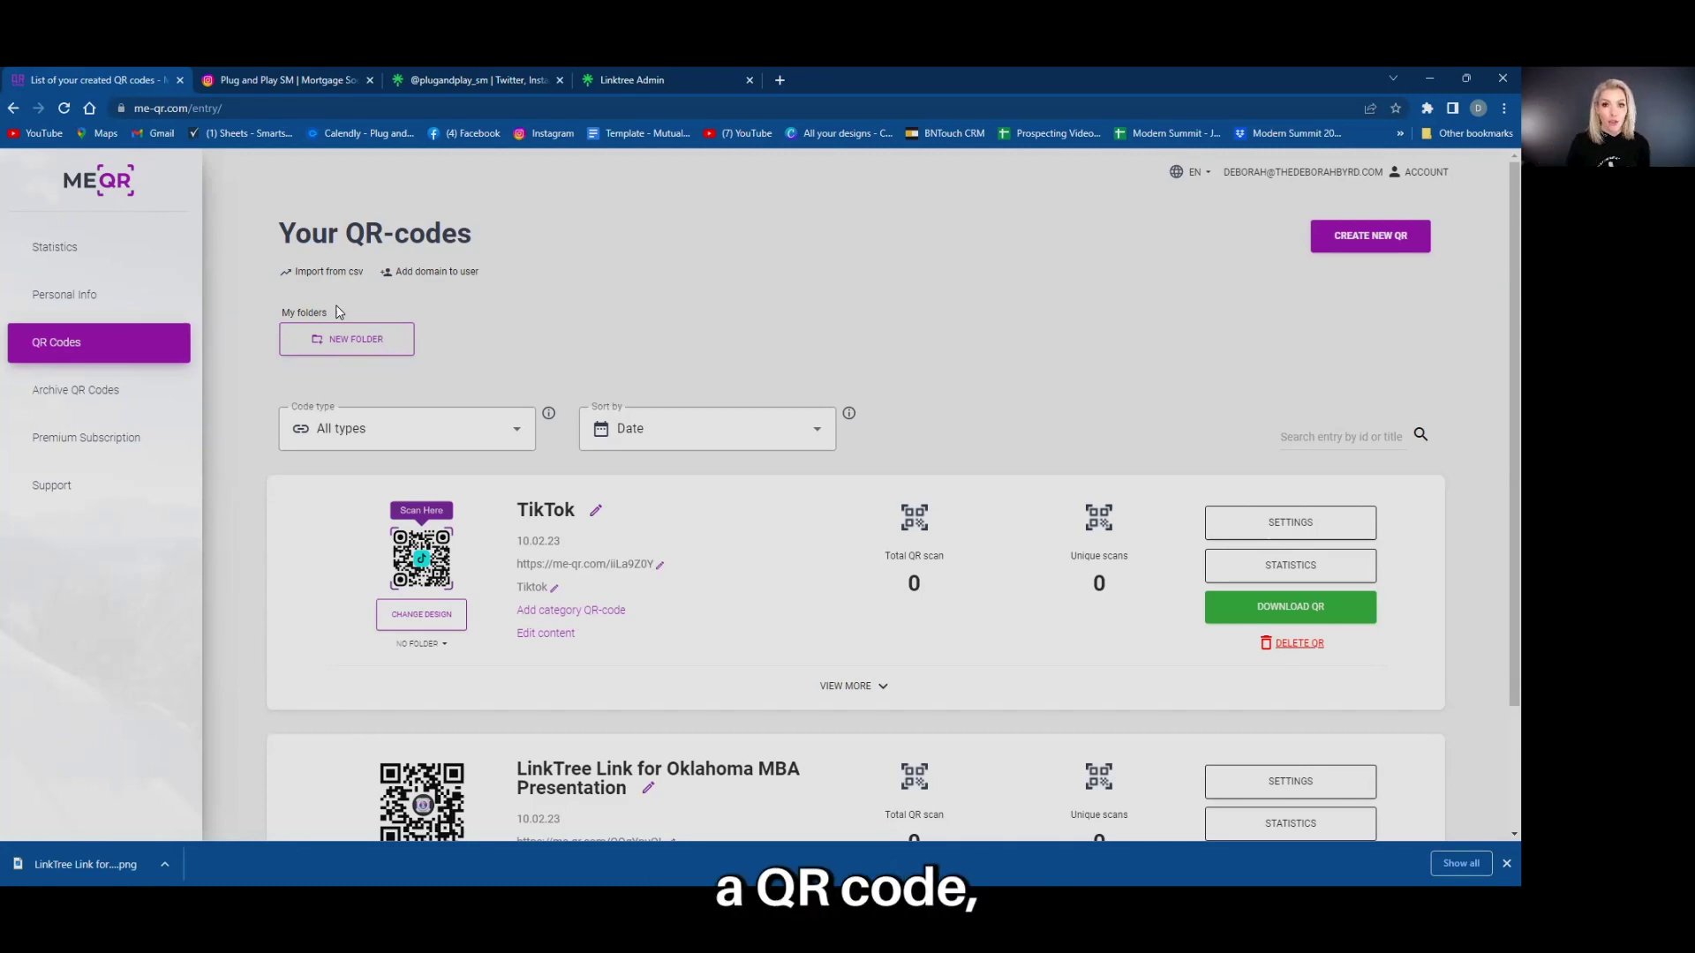
pyautogui.scroll(-1, 509, 413)
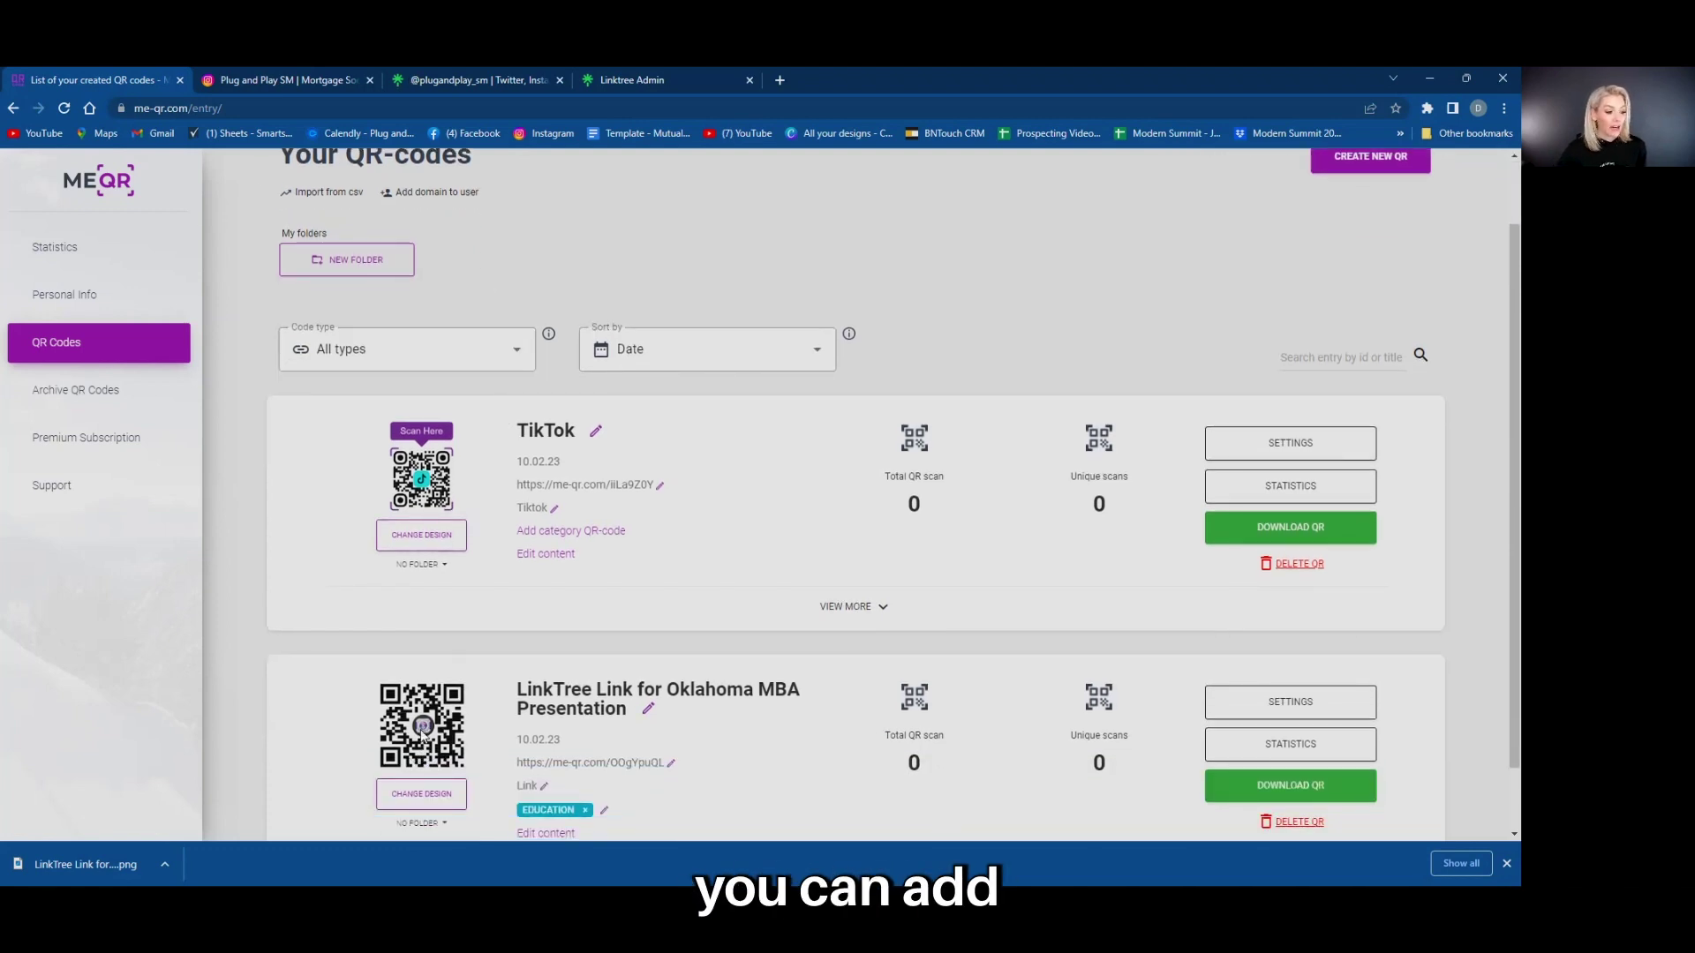
pyautogui.scroll(1, 403, 662)
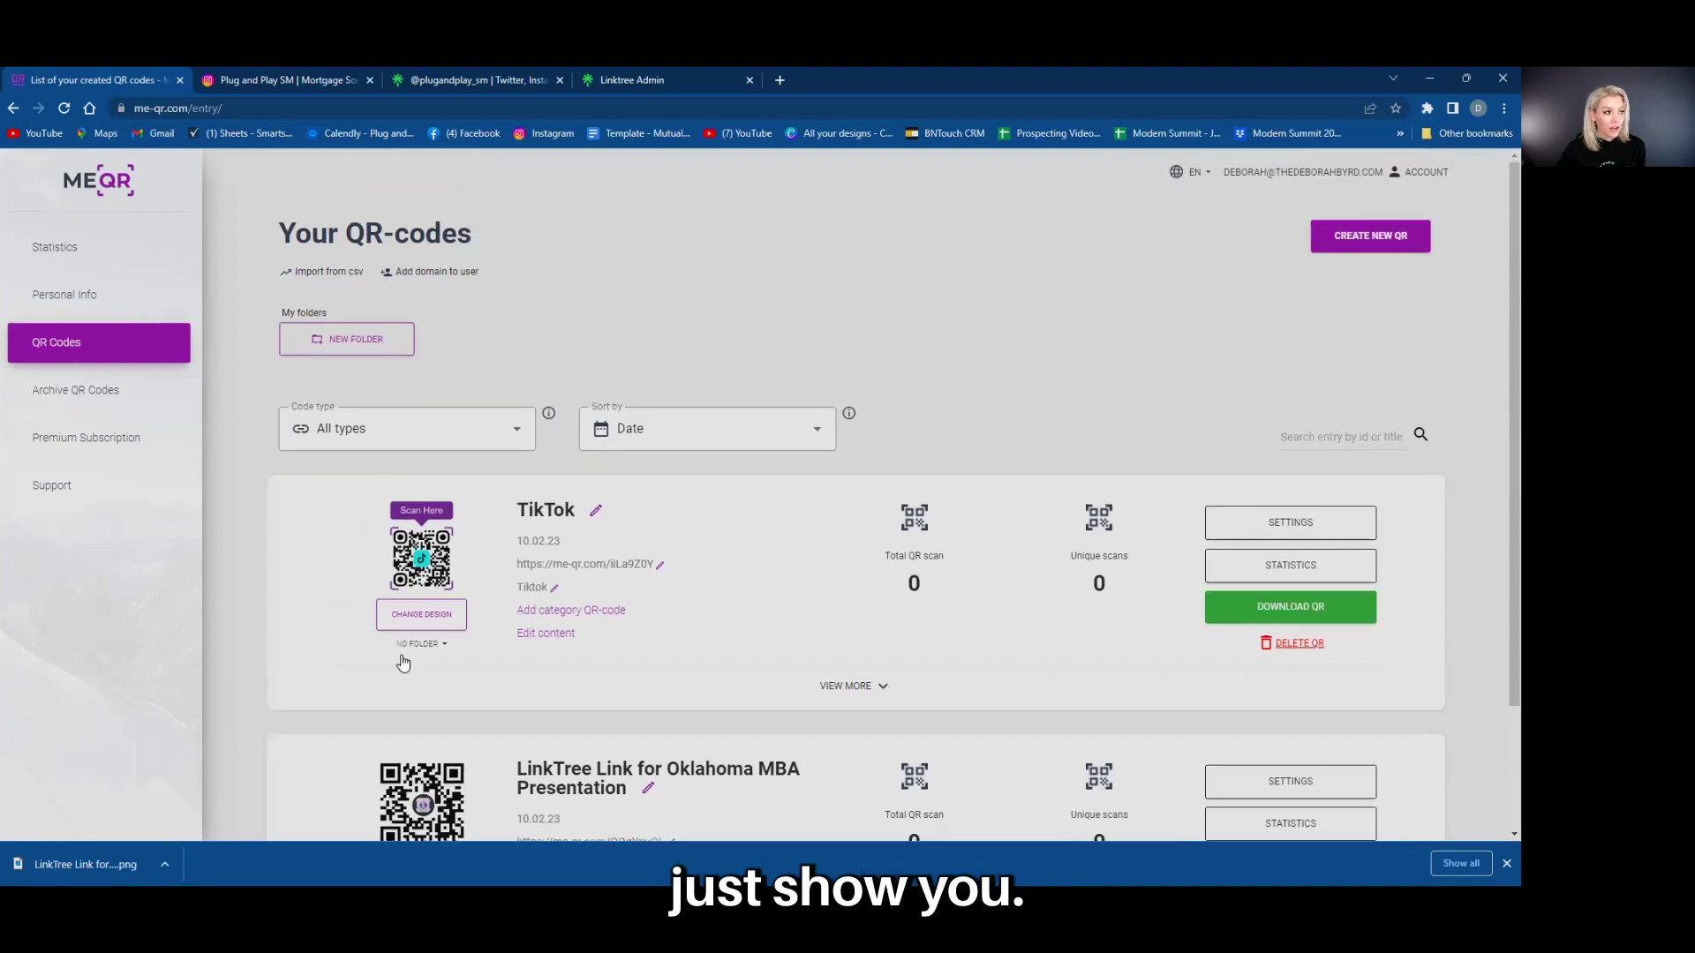
# Start a new QR code and copy the public Linktree page address from the Instagram bio link
pyautogui.click(1373, 242)
pyautogui.click(263, 80)
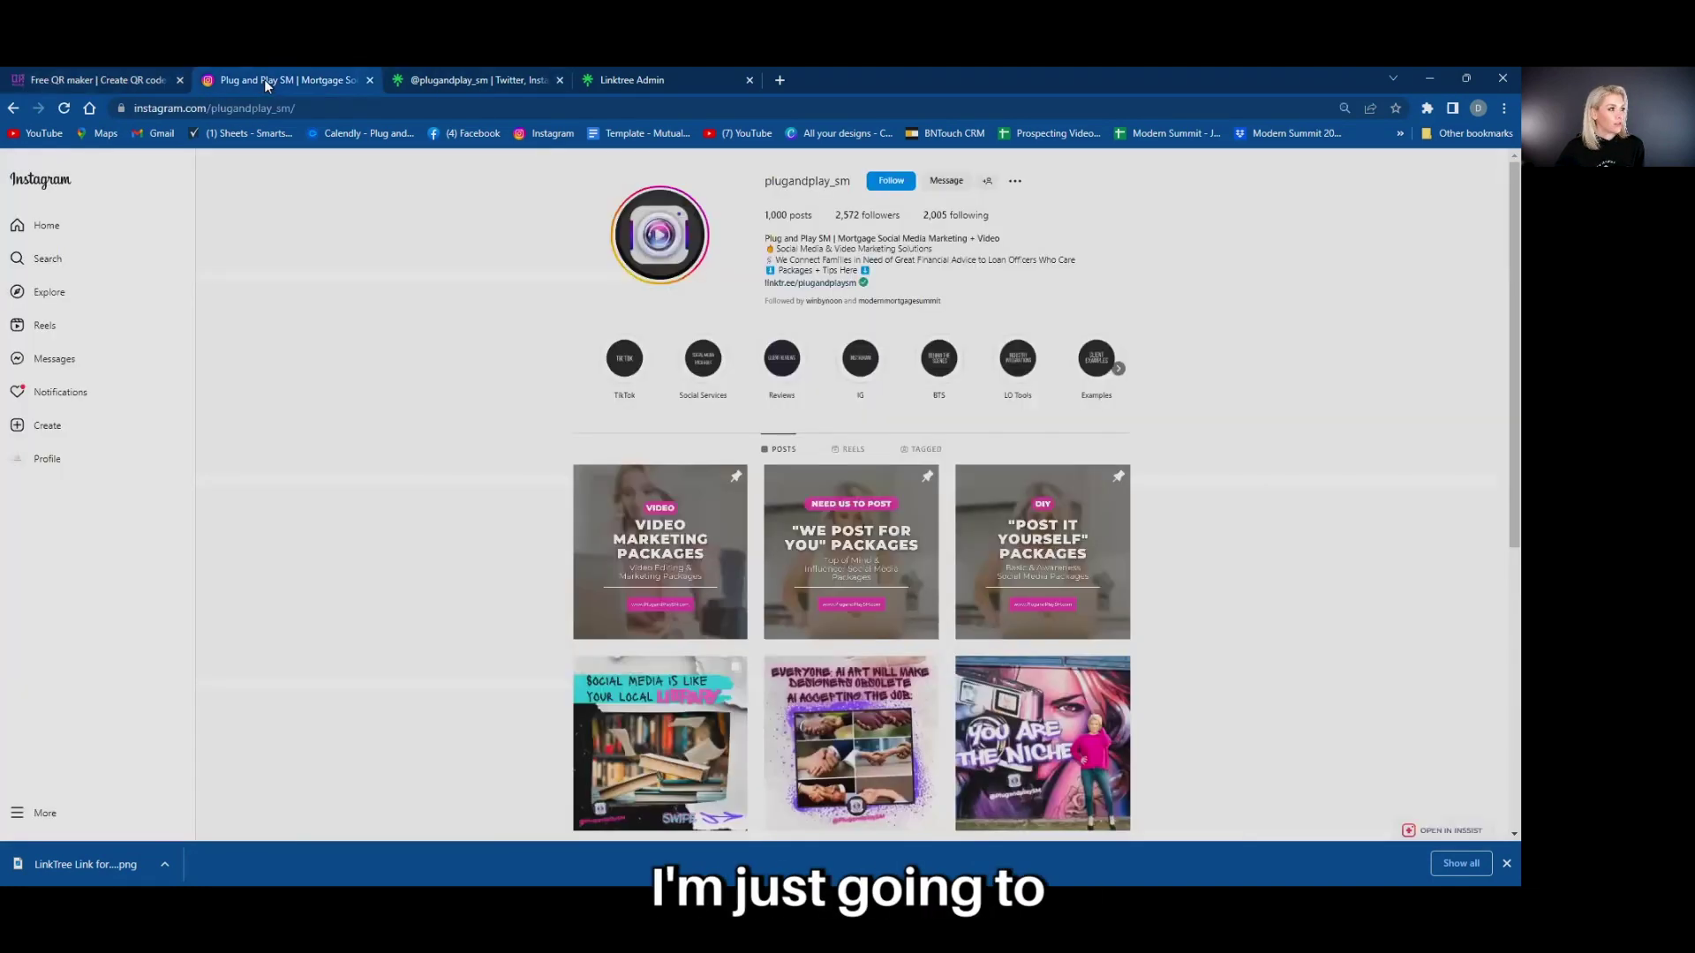
pyautogui.click(791, 281)
pyautogui.click(241, 106)
pyautogui.rightClick(243, 106)
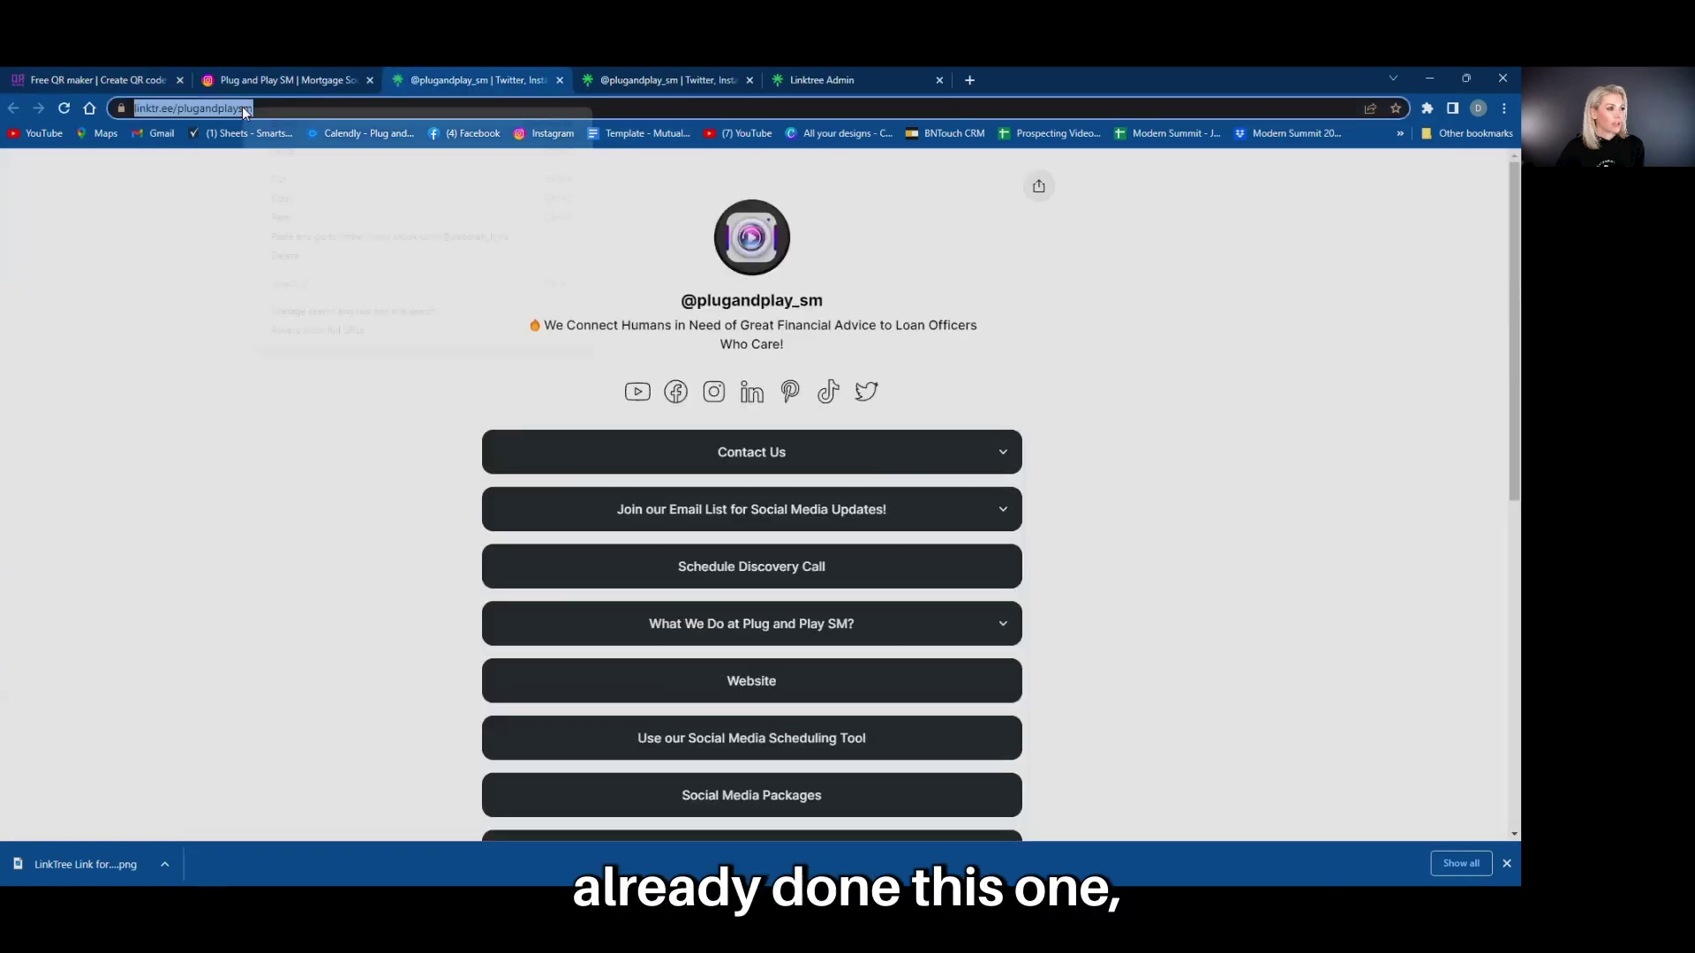
pyautogui.click(207, 106)
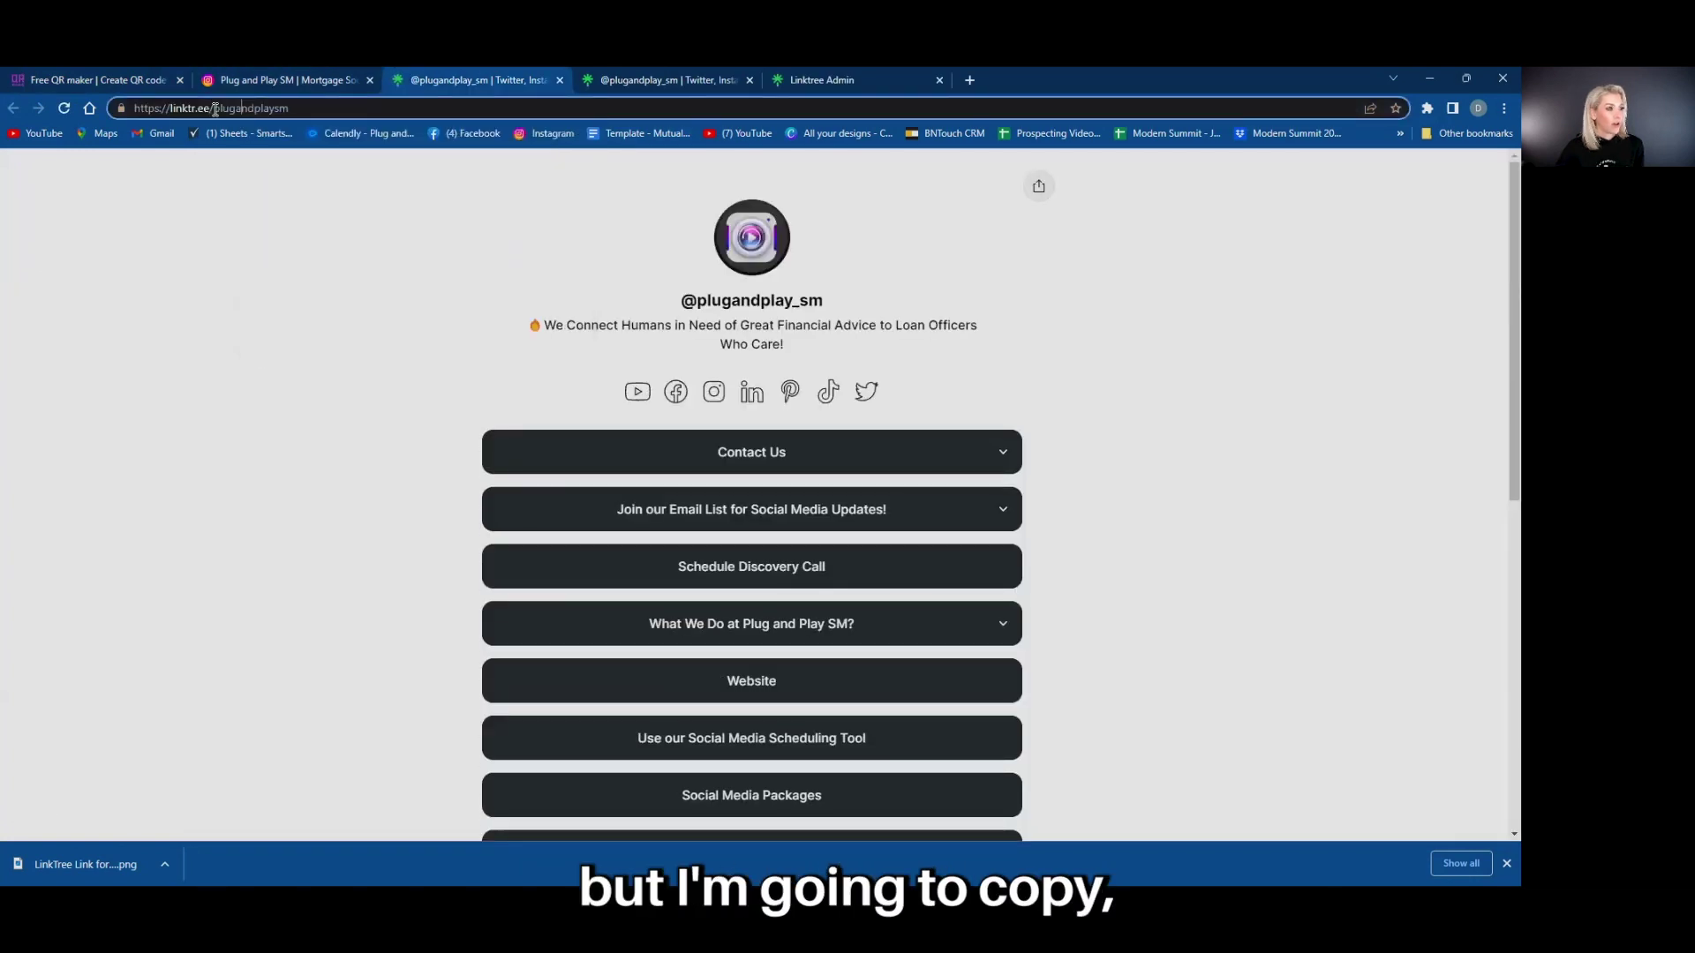
pyautogui.click(214, 107)
pyautogui.rightClick(213, 107)
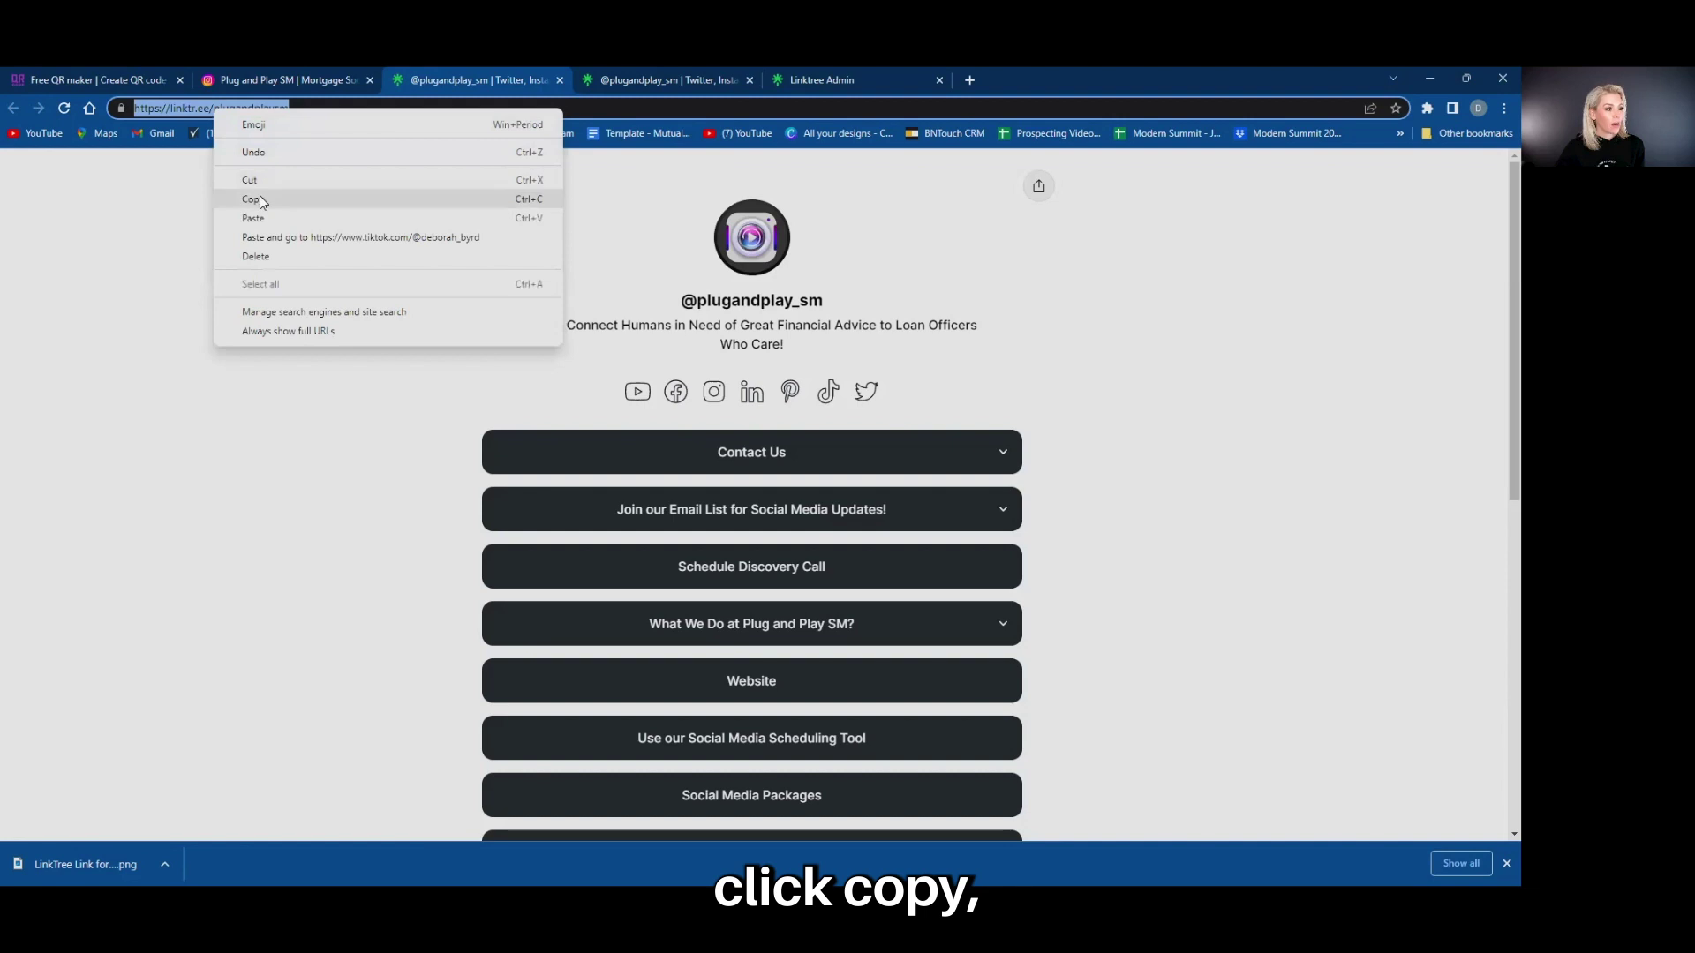
pyautogui.click(260, 198)
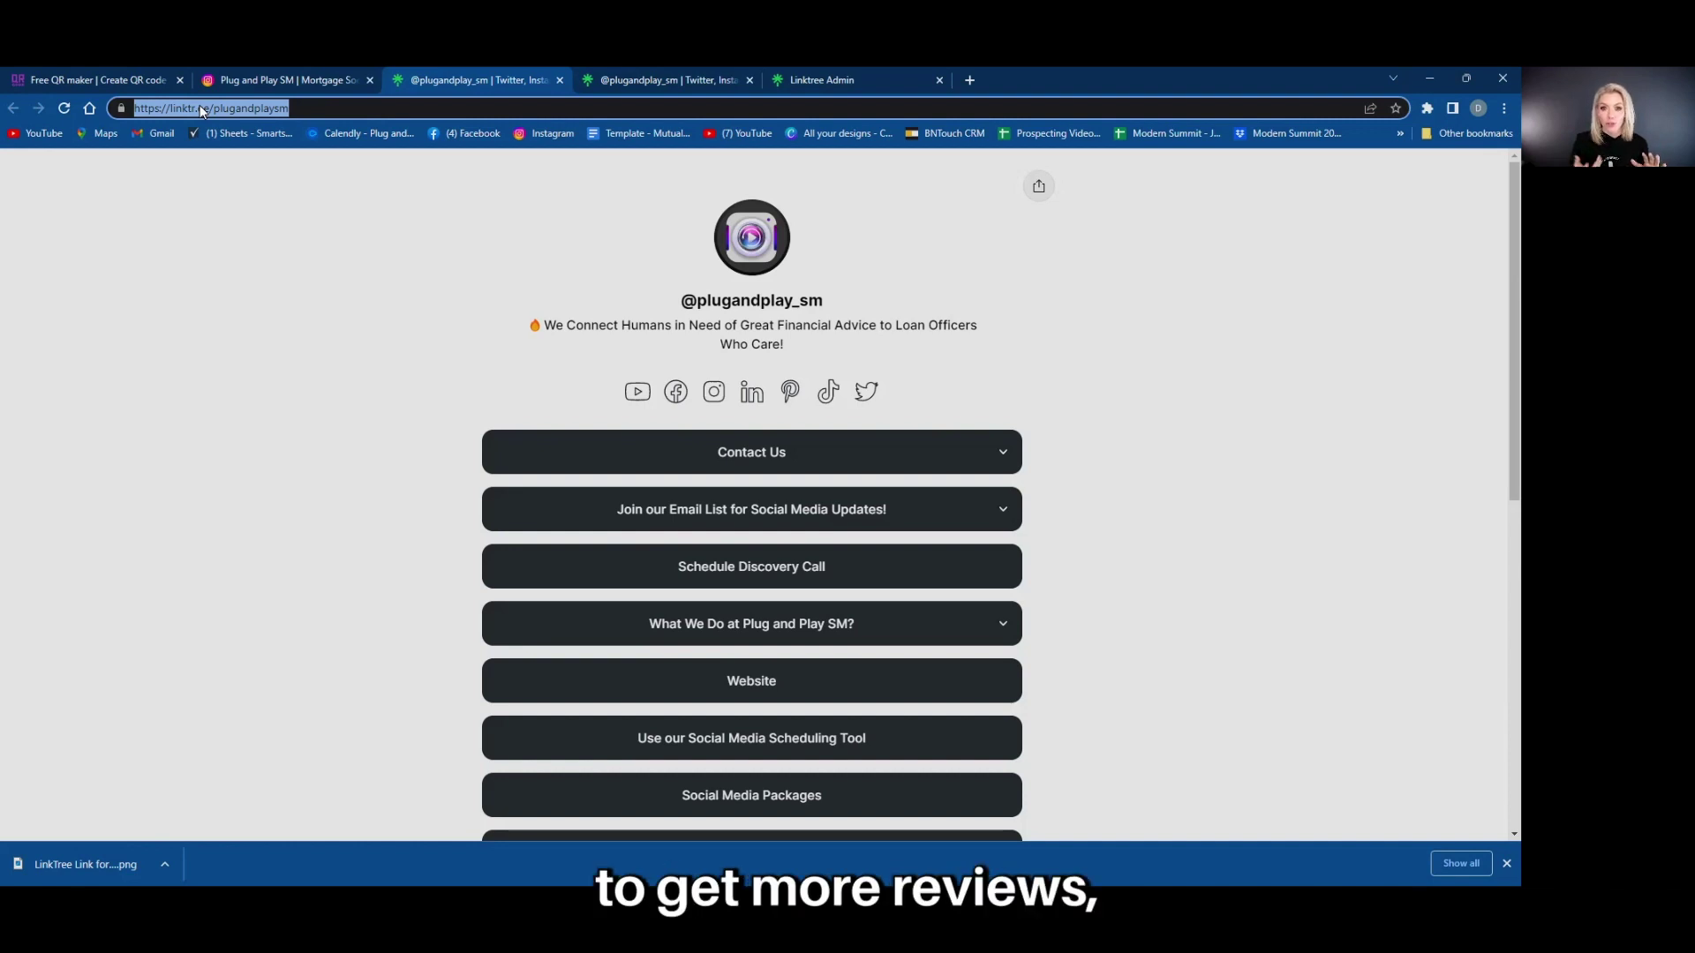
# Return to the ME-QR maker's Choose Type page
pyautogui.click(92, 80)
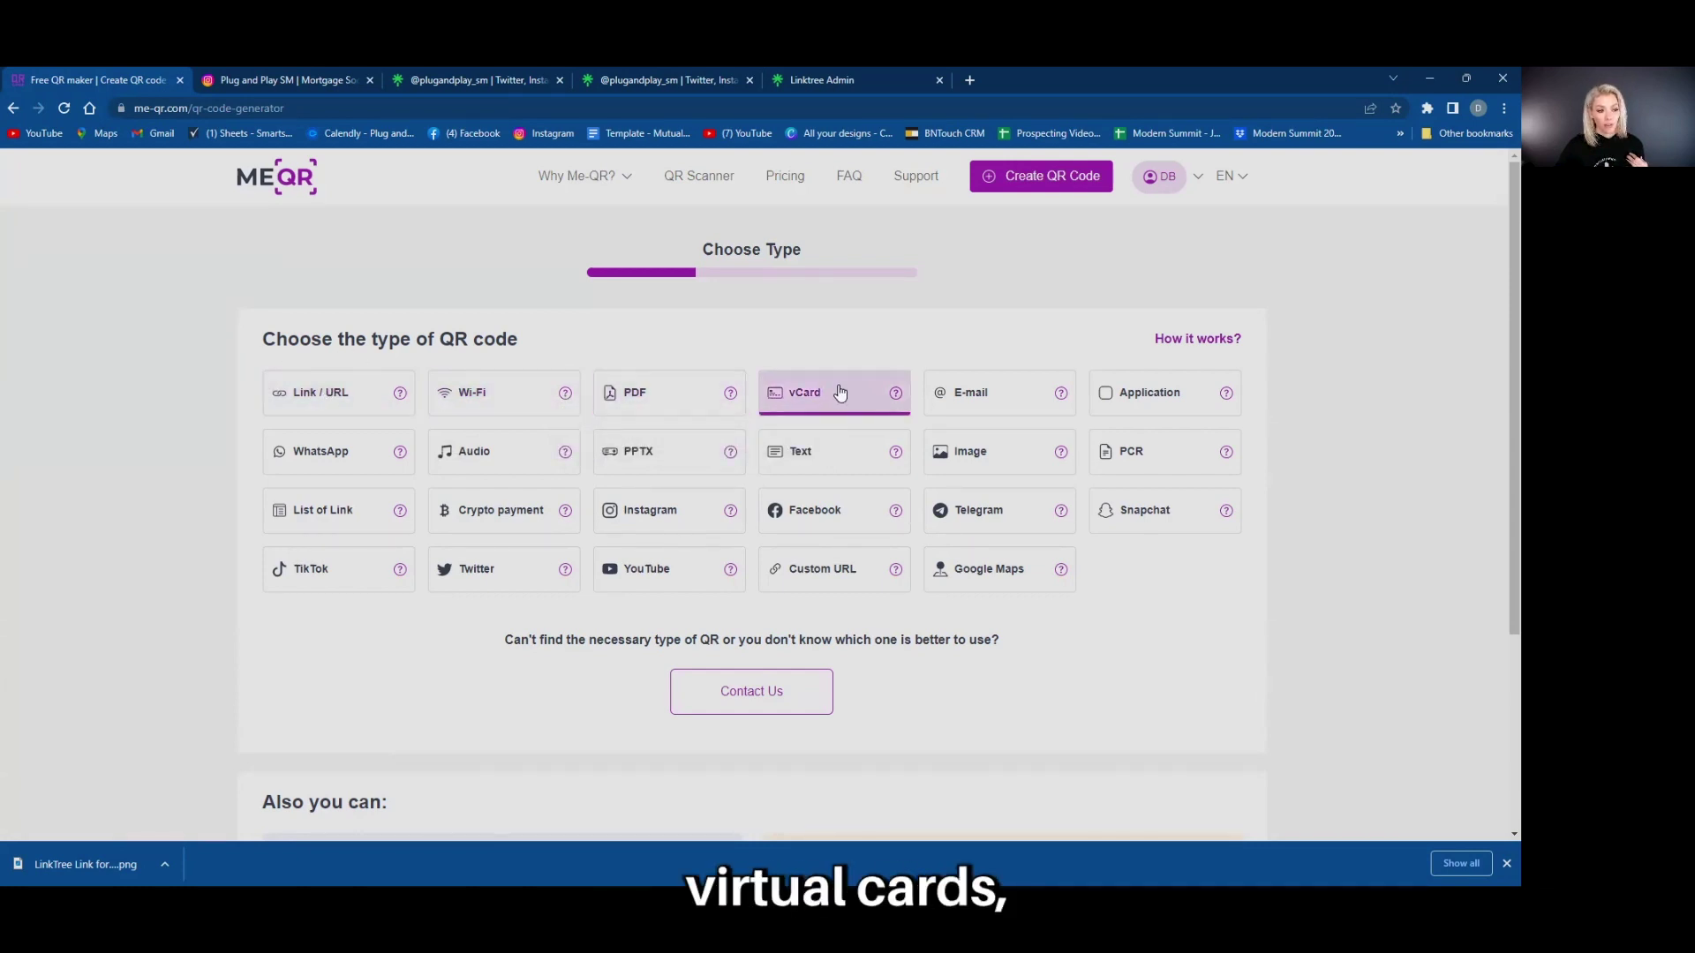
# Choose a Link/URL code and paste the Linktree address as its link
pyautogui.click(332, 397)
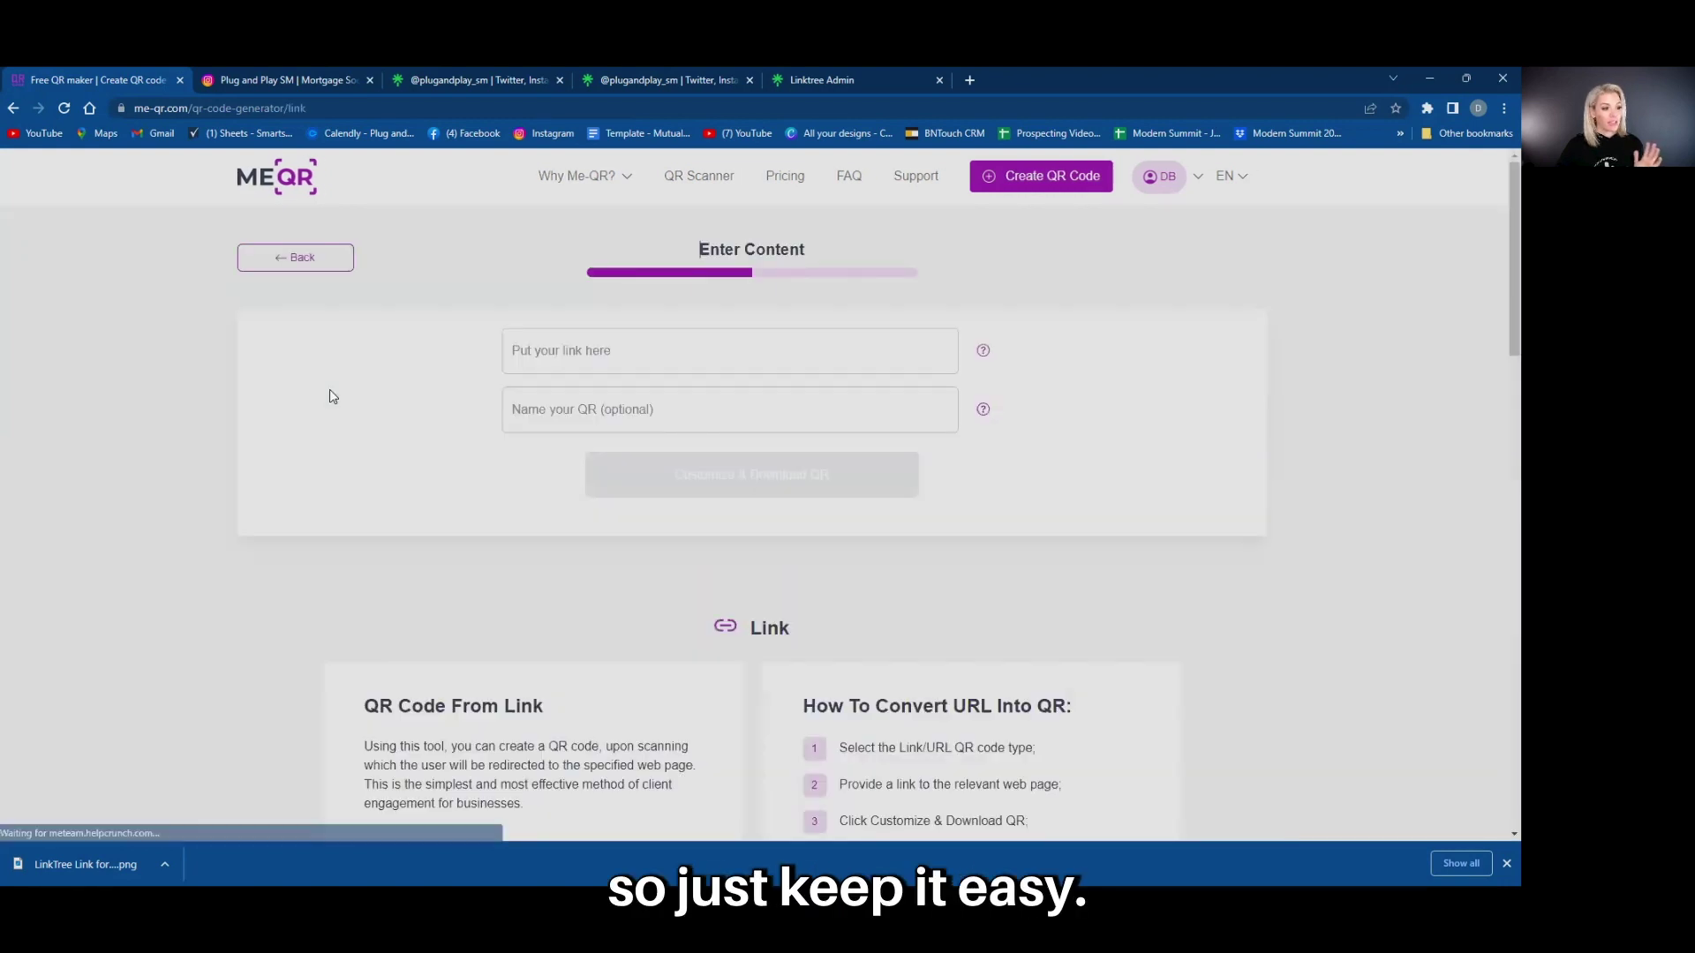
pyautogui.click(575, 361)
pyautogui.rightClick(575, 358)
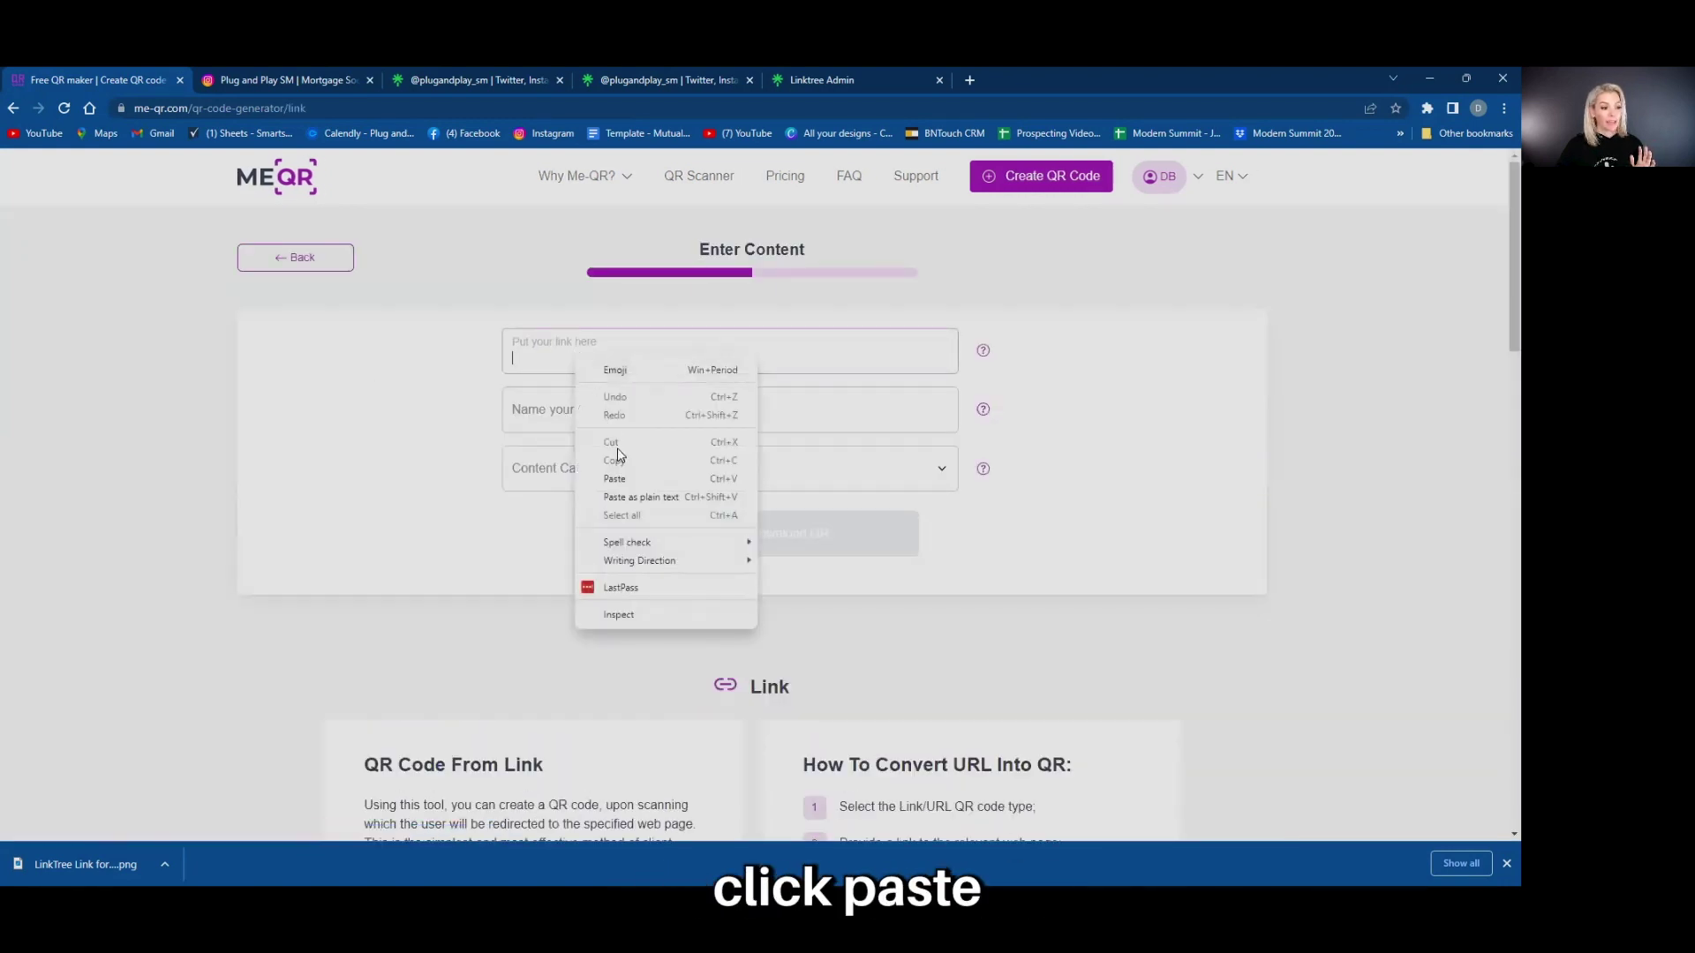
pyautogui.click(627, 475)
pyautogui.click(597, 413)
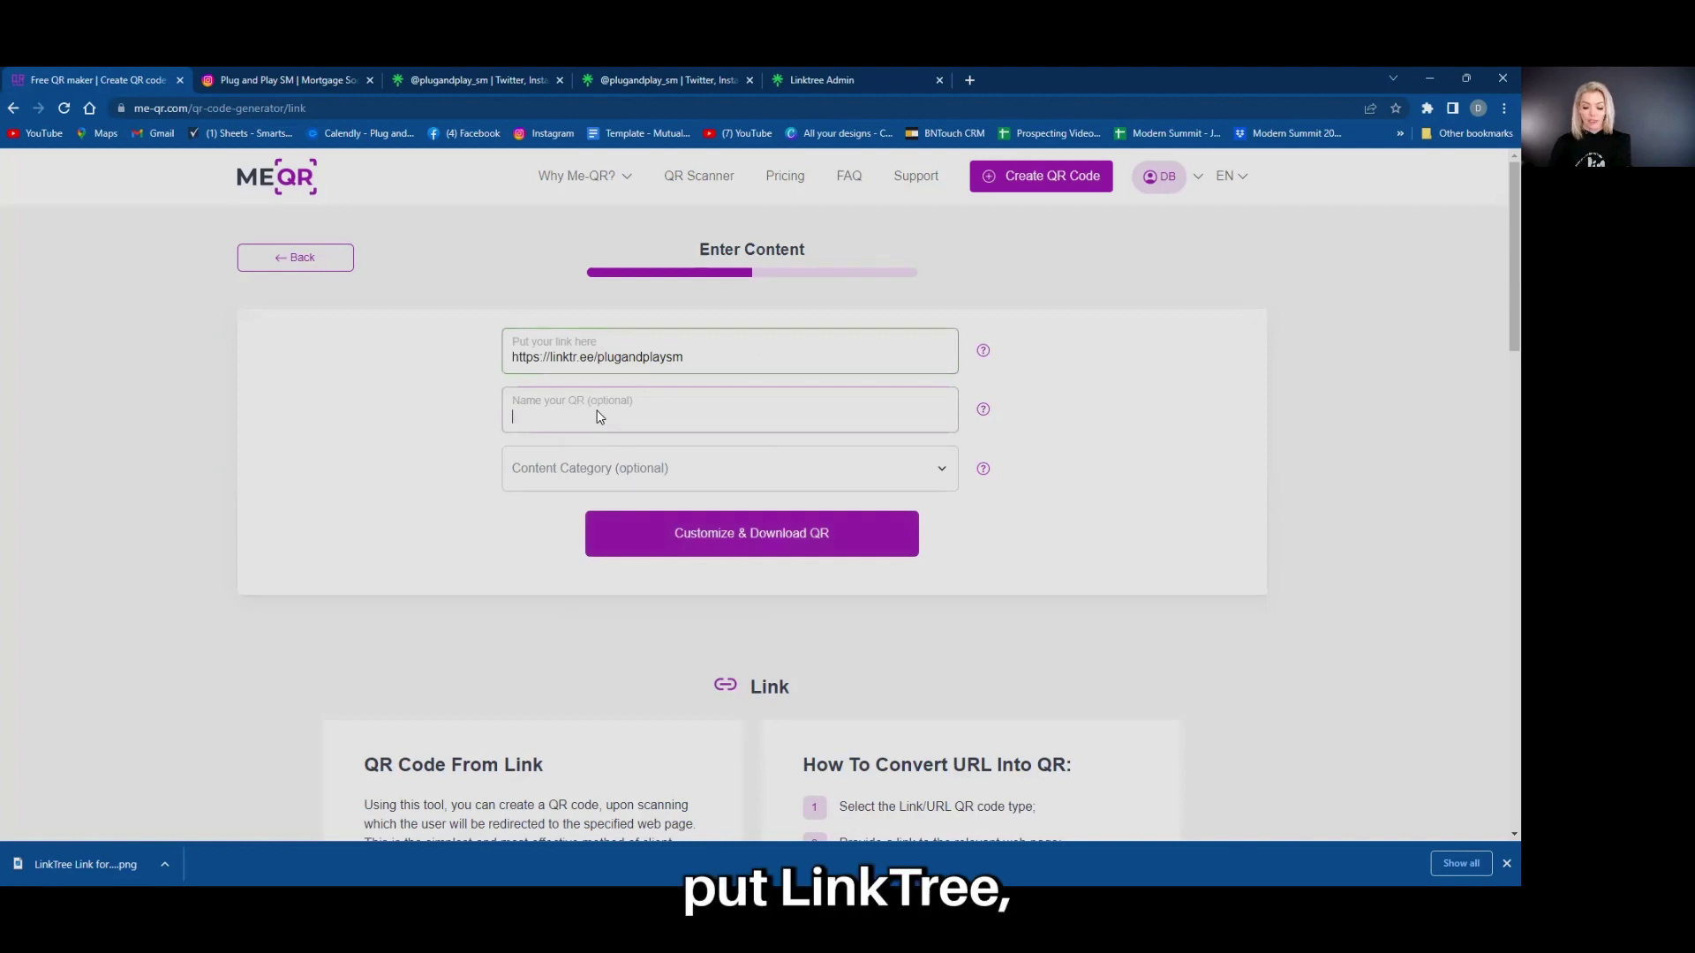
pyautogui.write('LinkTree - Modern Mortga')
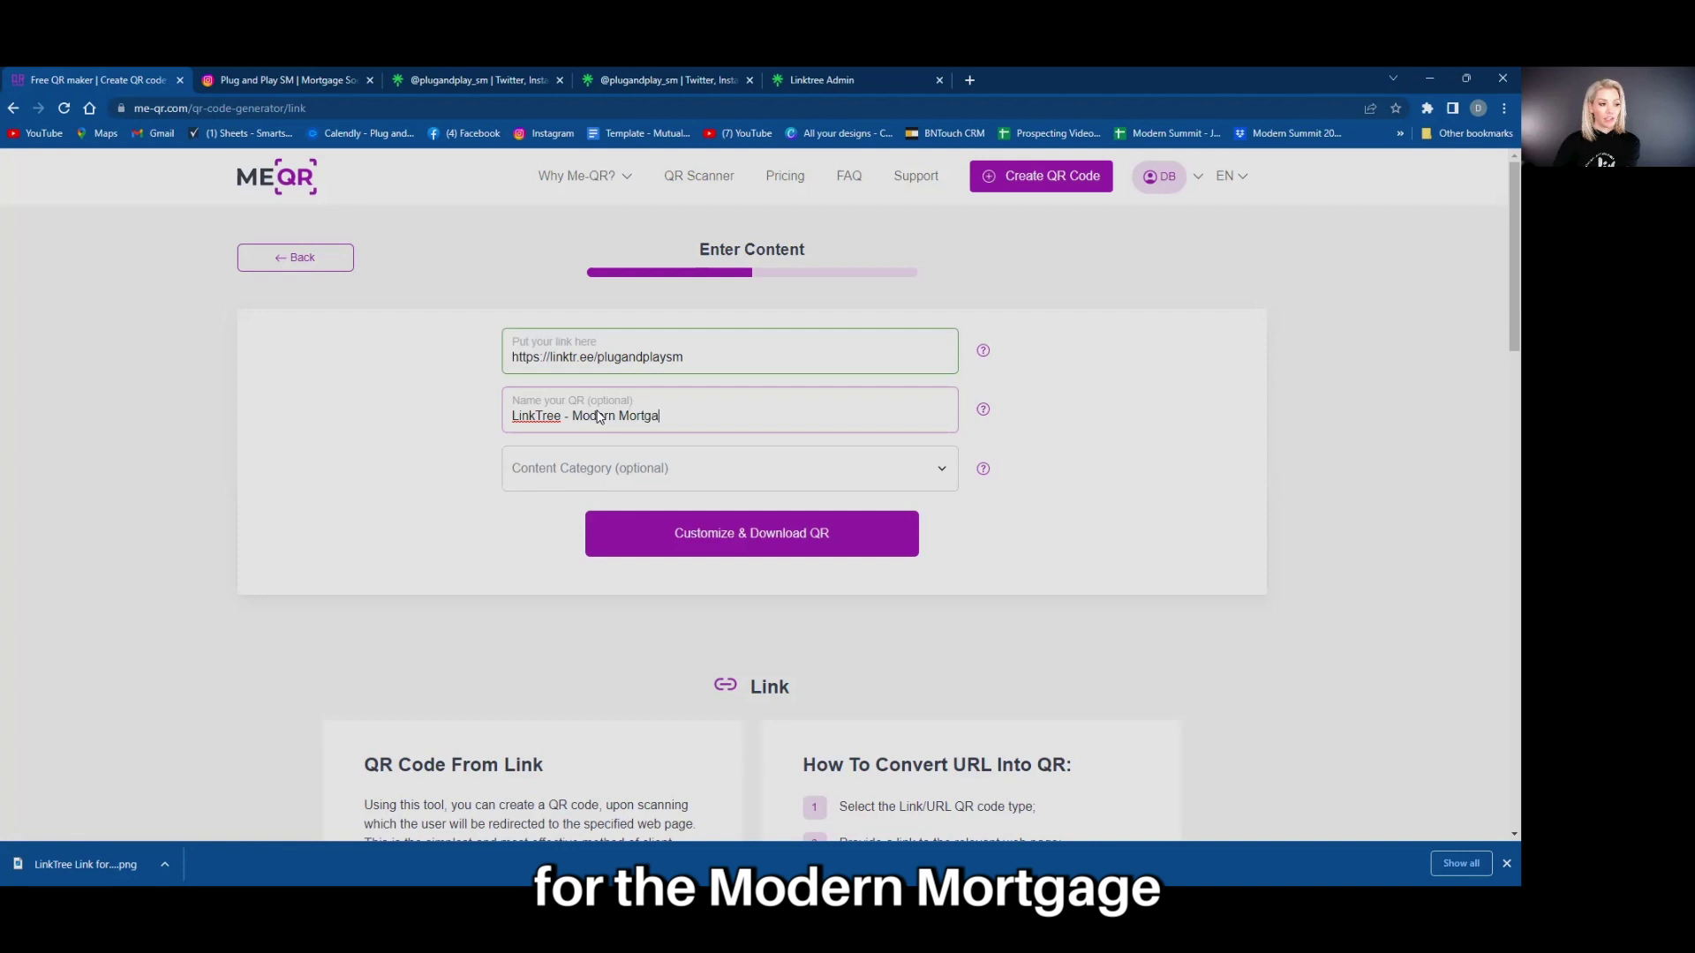
pyautogui.write('ge Summit 2023')
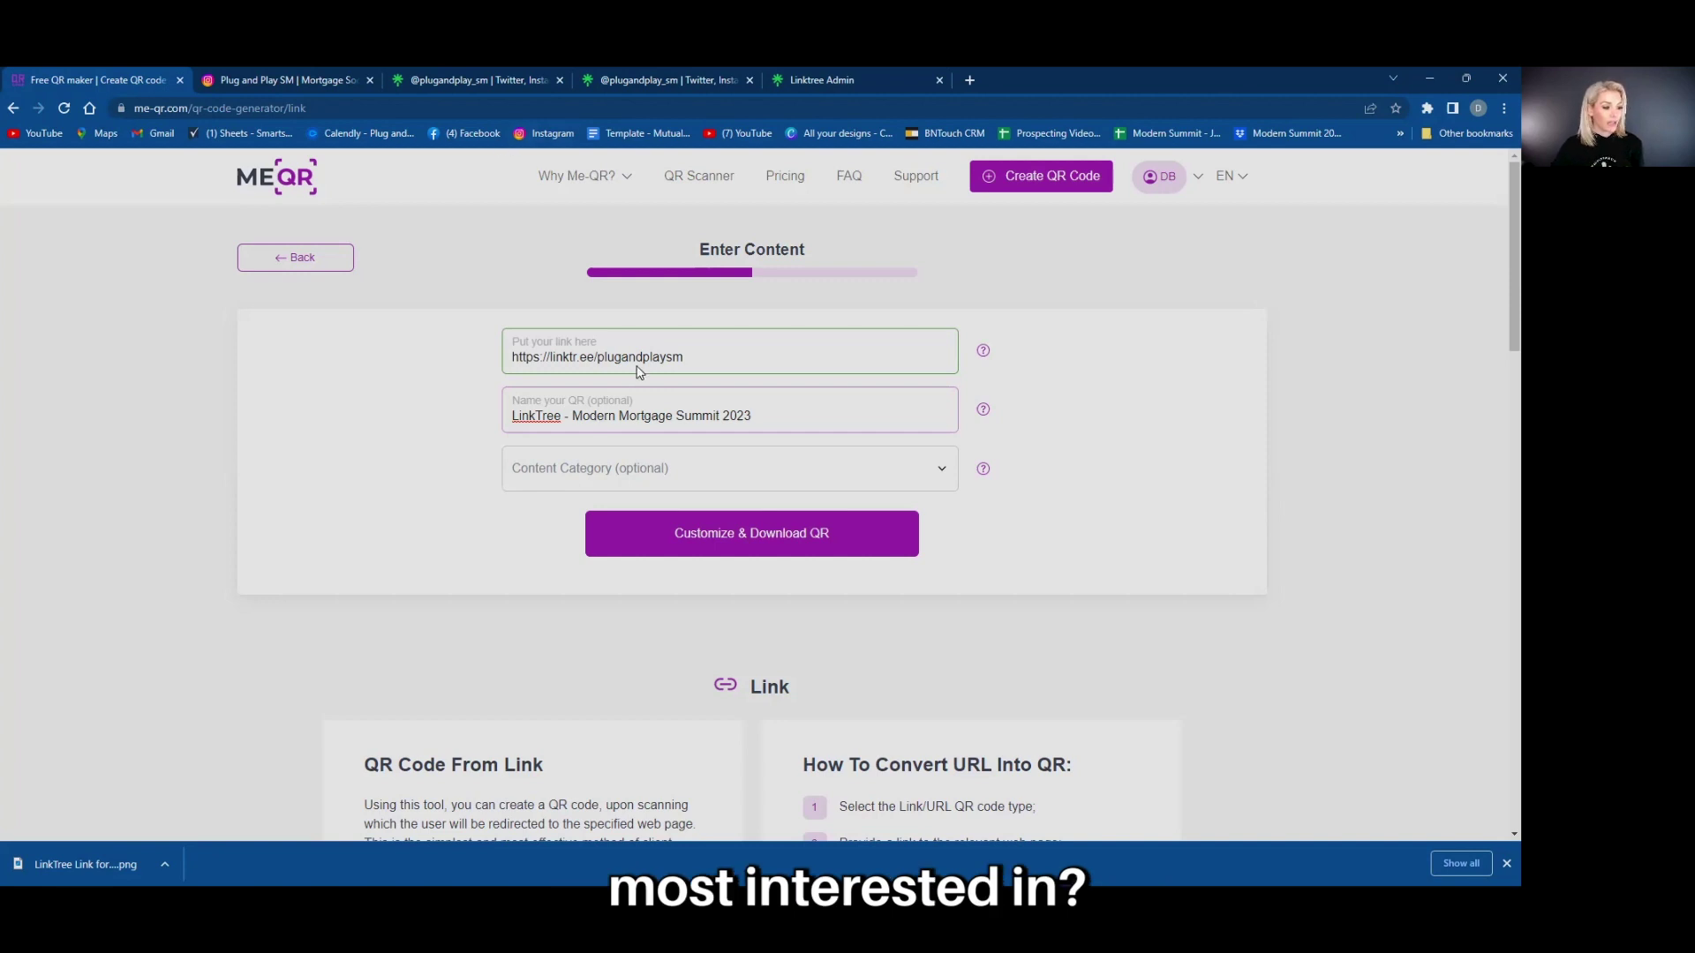
# Name it 'LinkTree - Modern Mortgage Summit 2023' and set category Events and Attractions
pyautogui.click(668, 467)
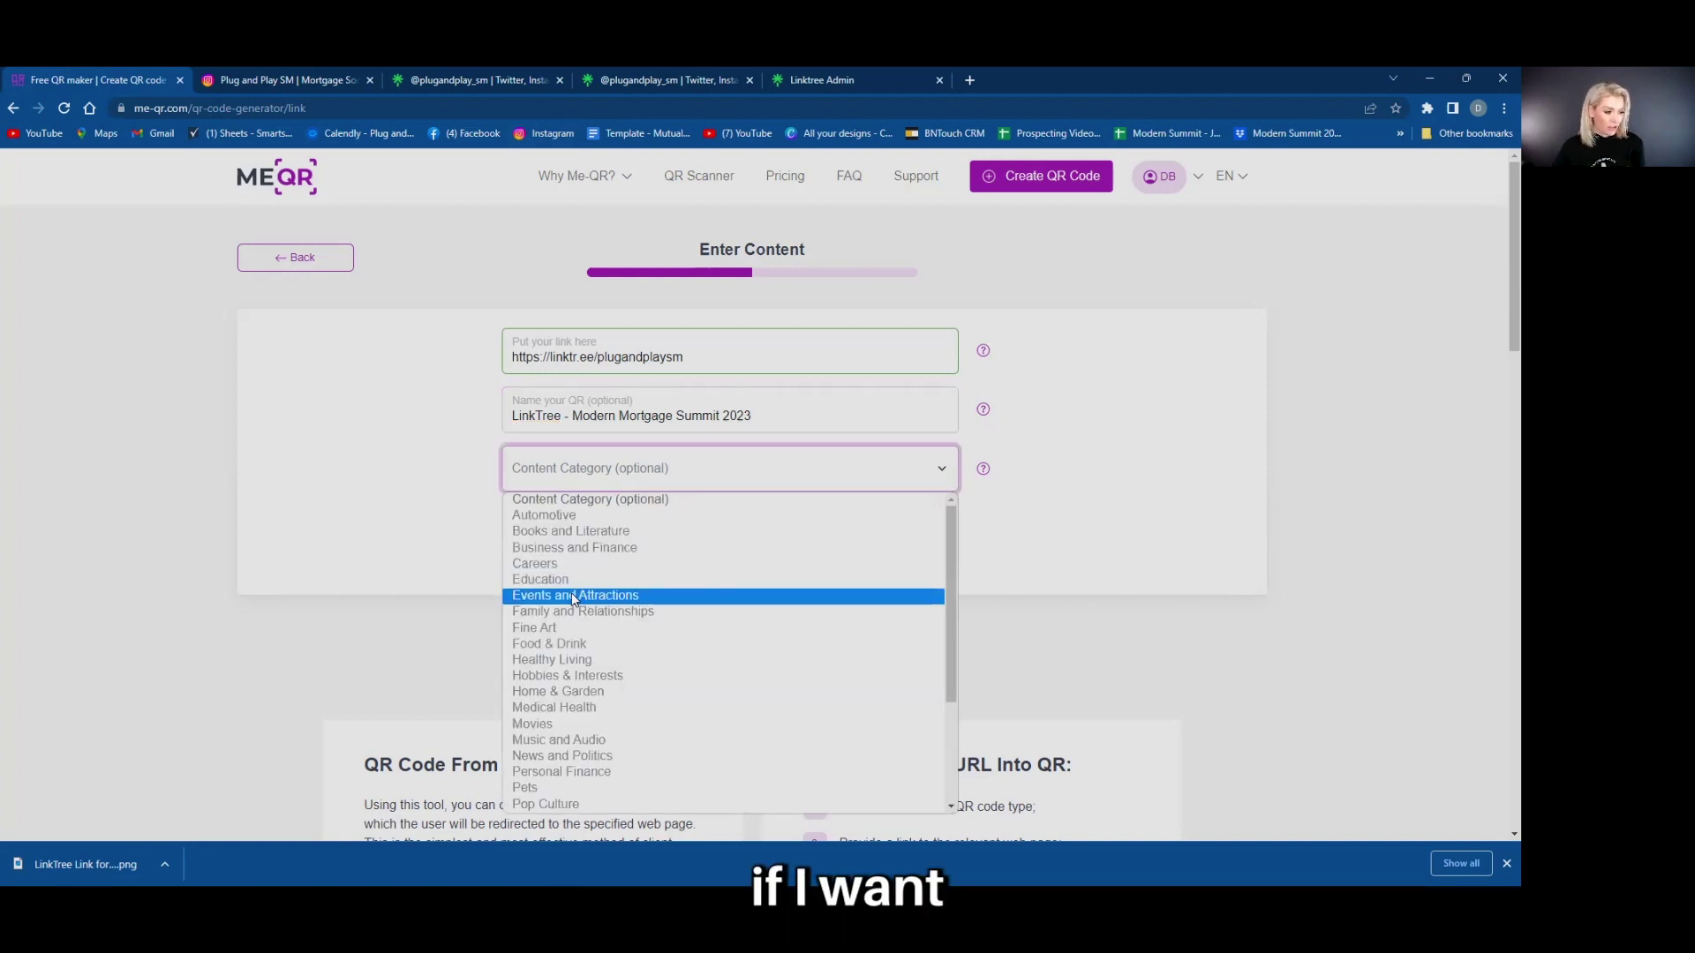
pyautogui.click(571, 597)
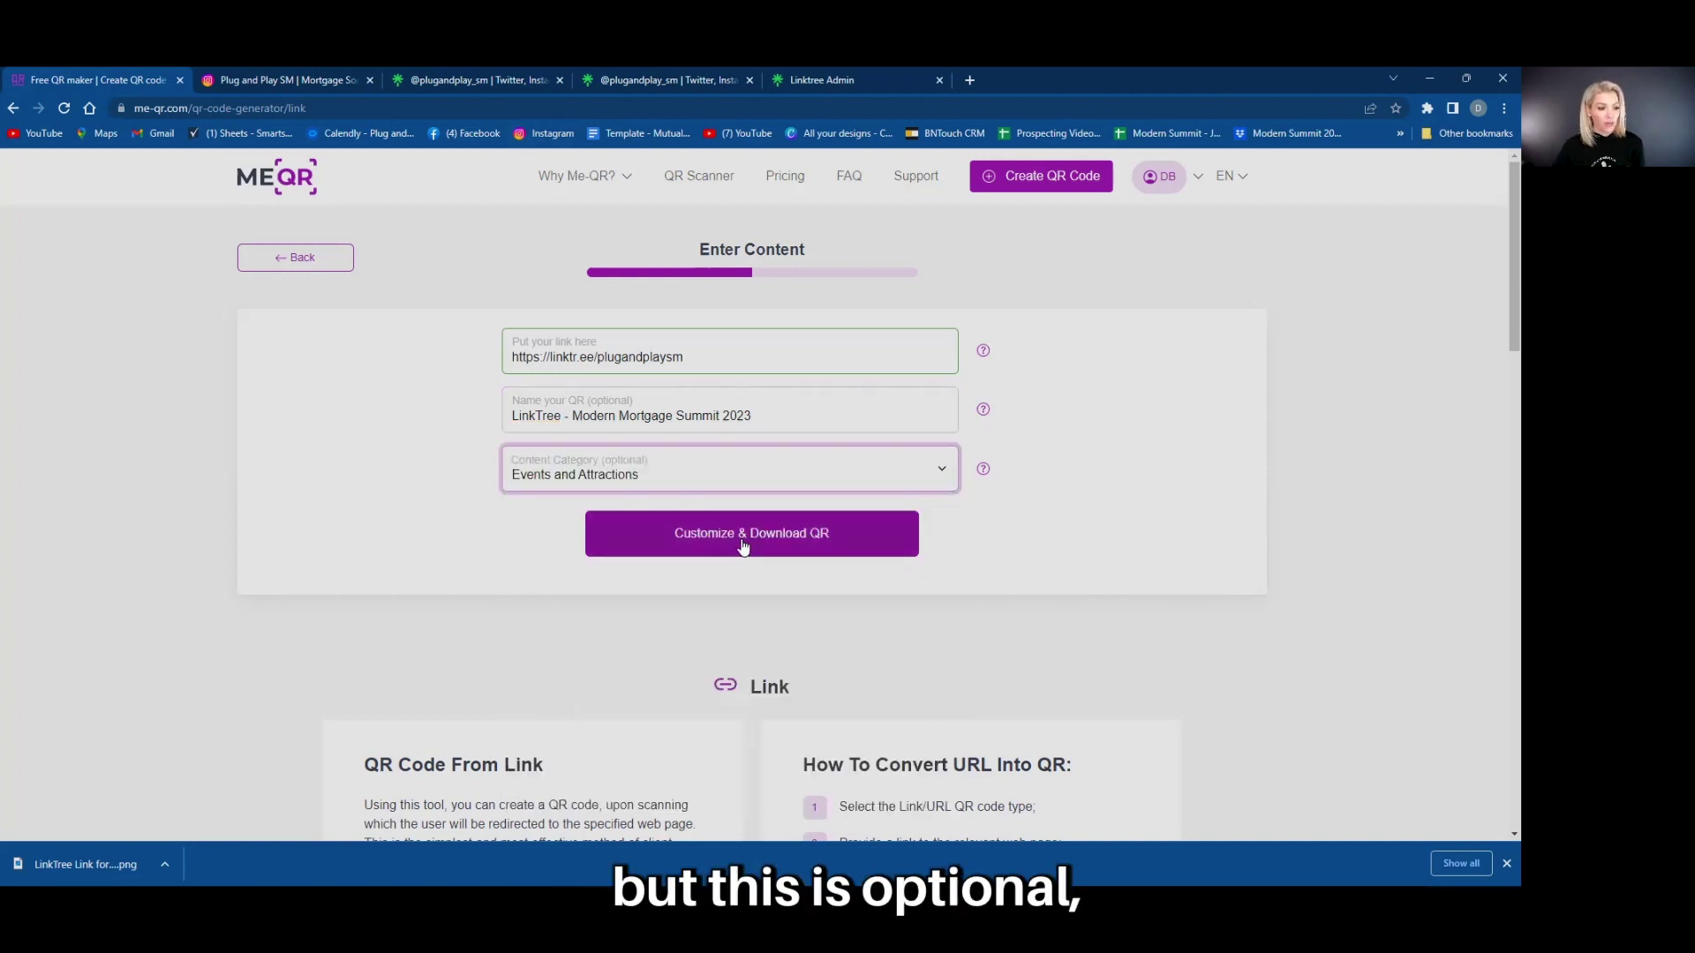
# Apply the first Standard speech-bubble frame with purple #C23ECC frame colour
pyautogui.click(776, 549)
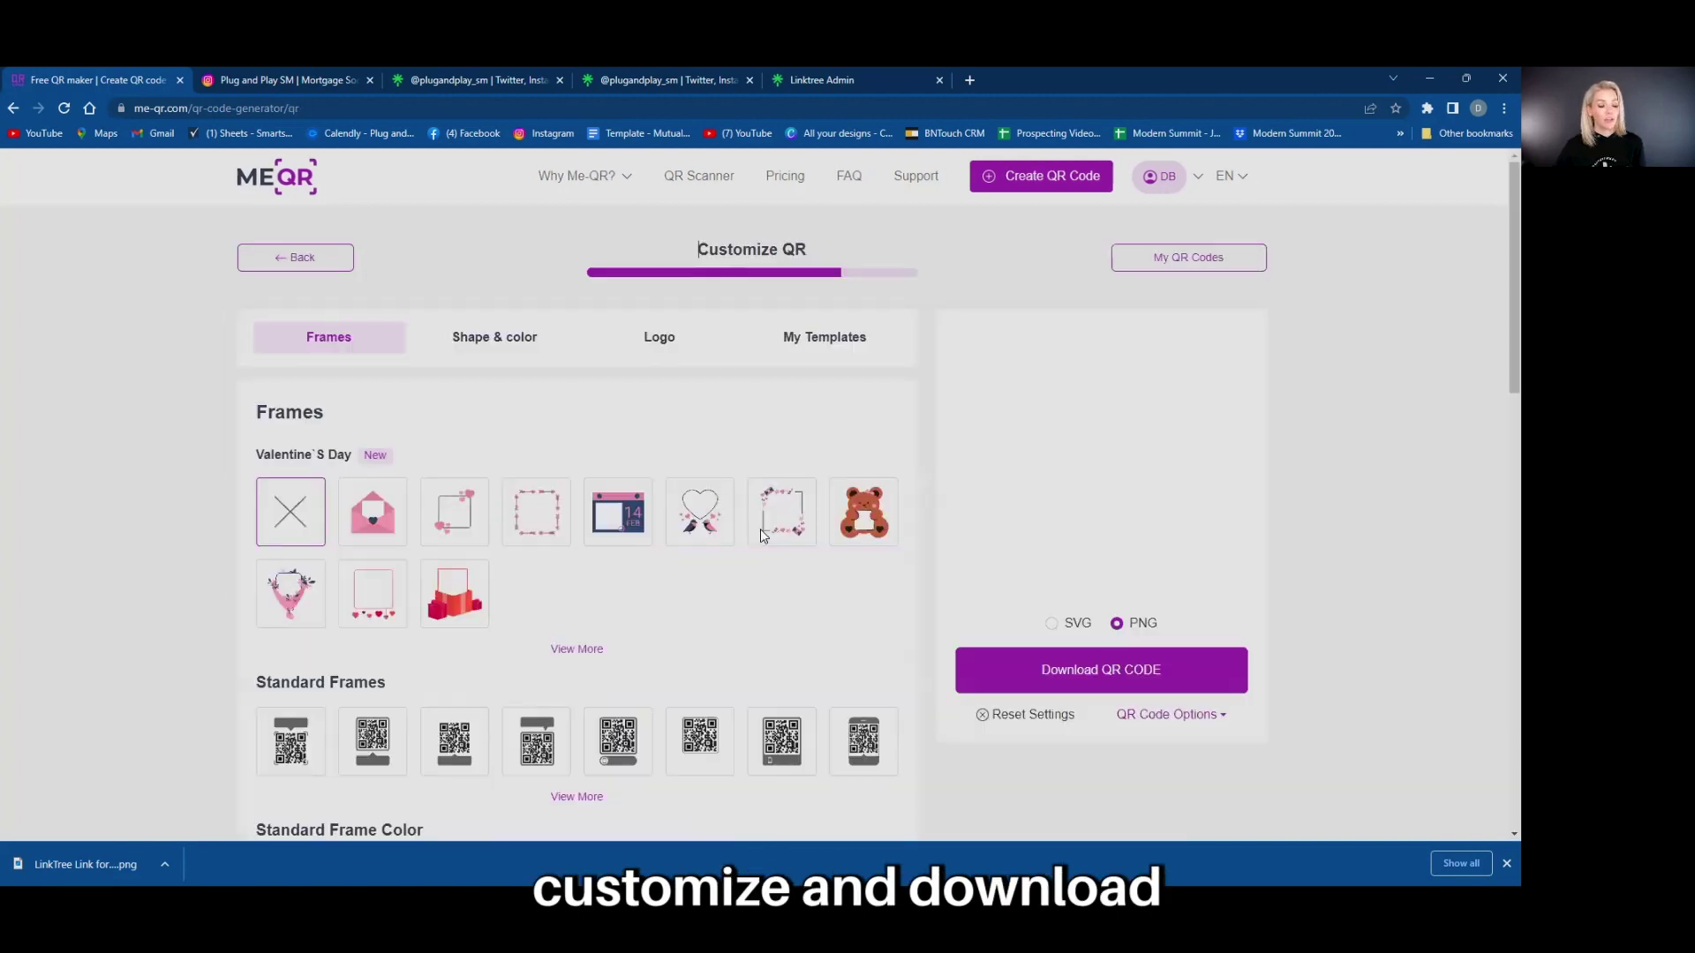
pyautogui.scroll(-1, 576, 456)
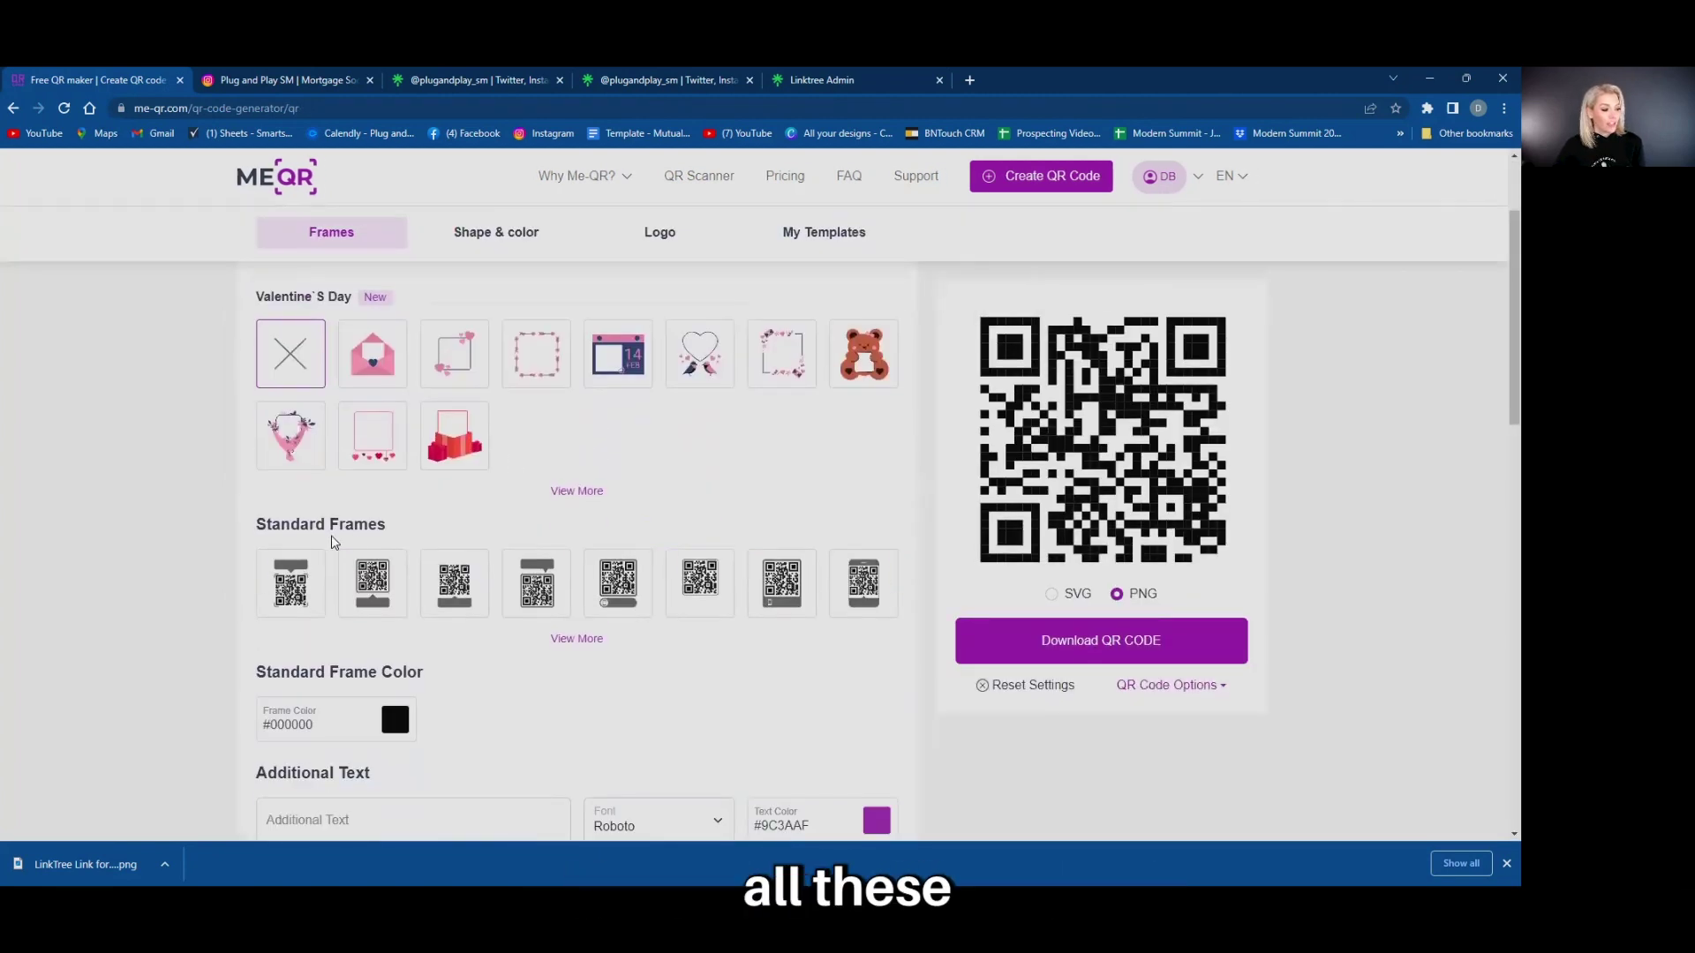
pyautogui.click(294, 580)
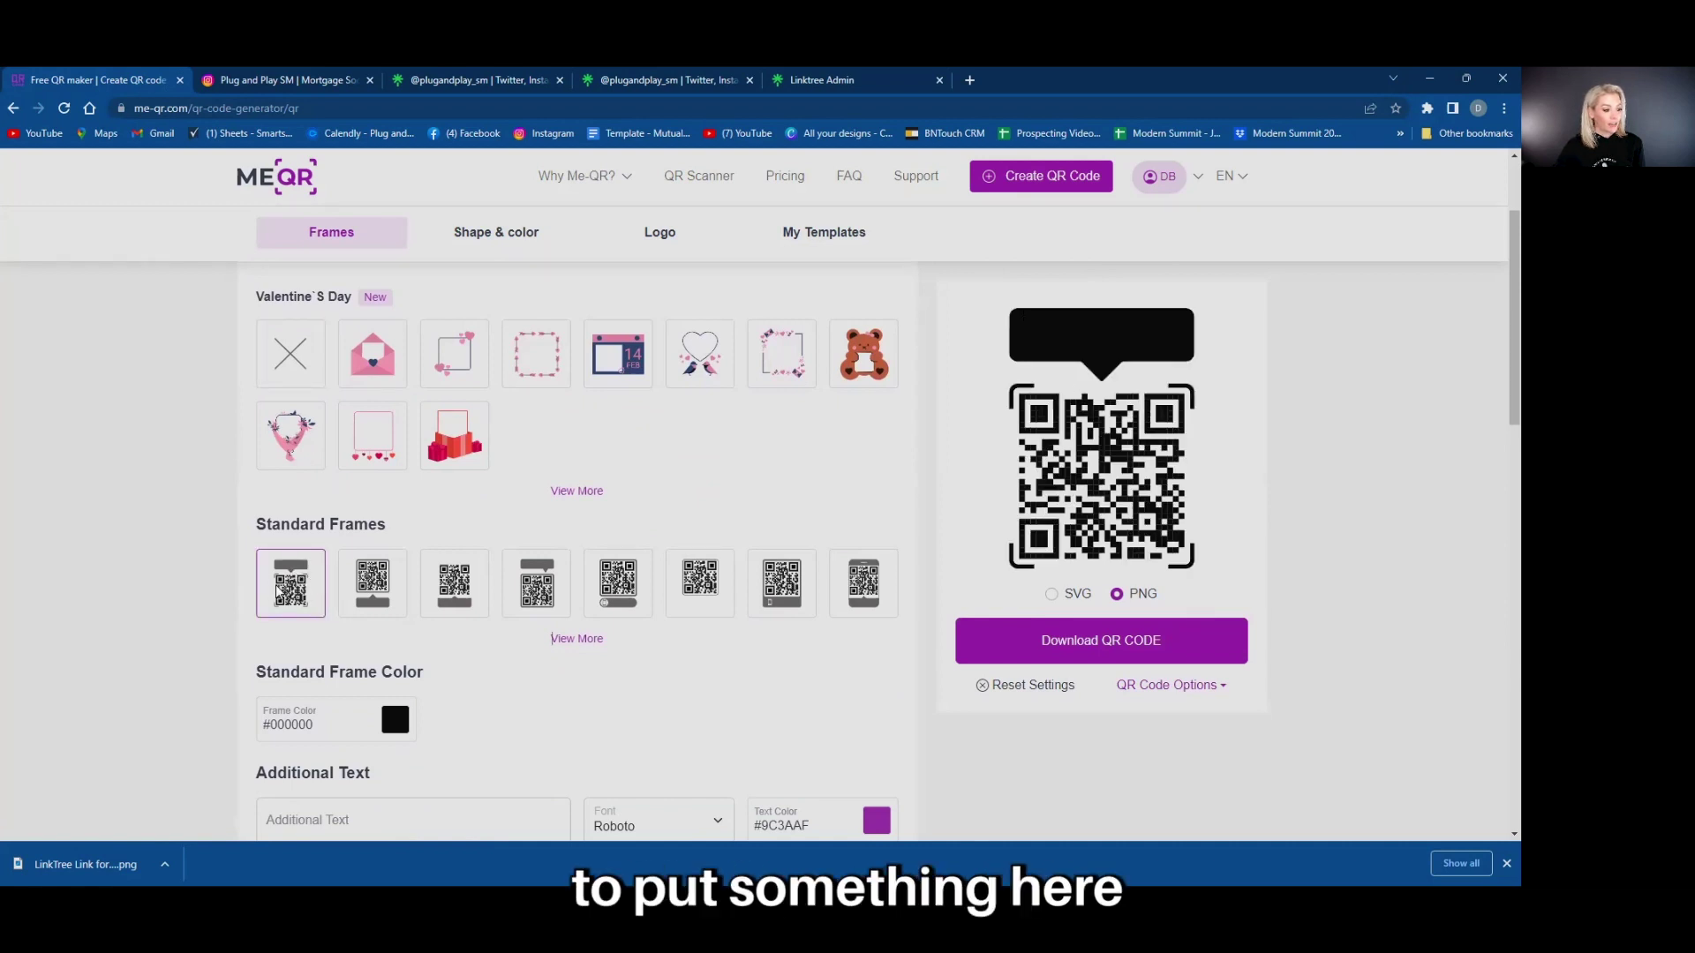
pyautogui.scroll(-2, 551, 639)
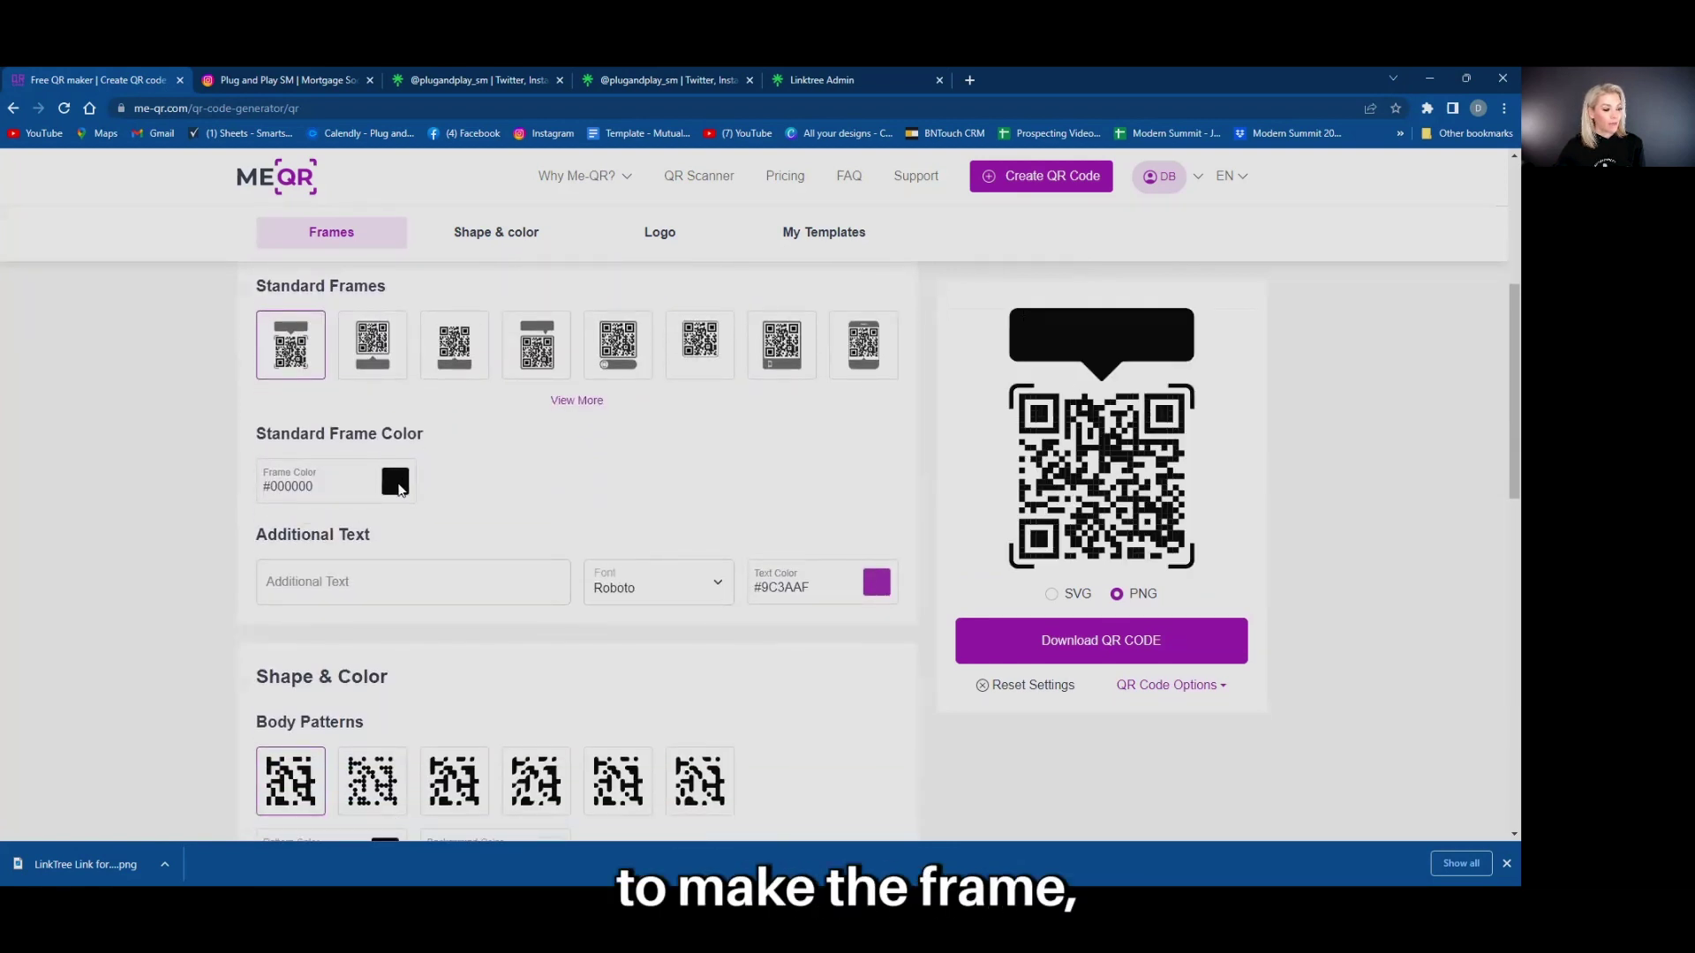
pyautogui.click(394, 485)
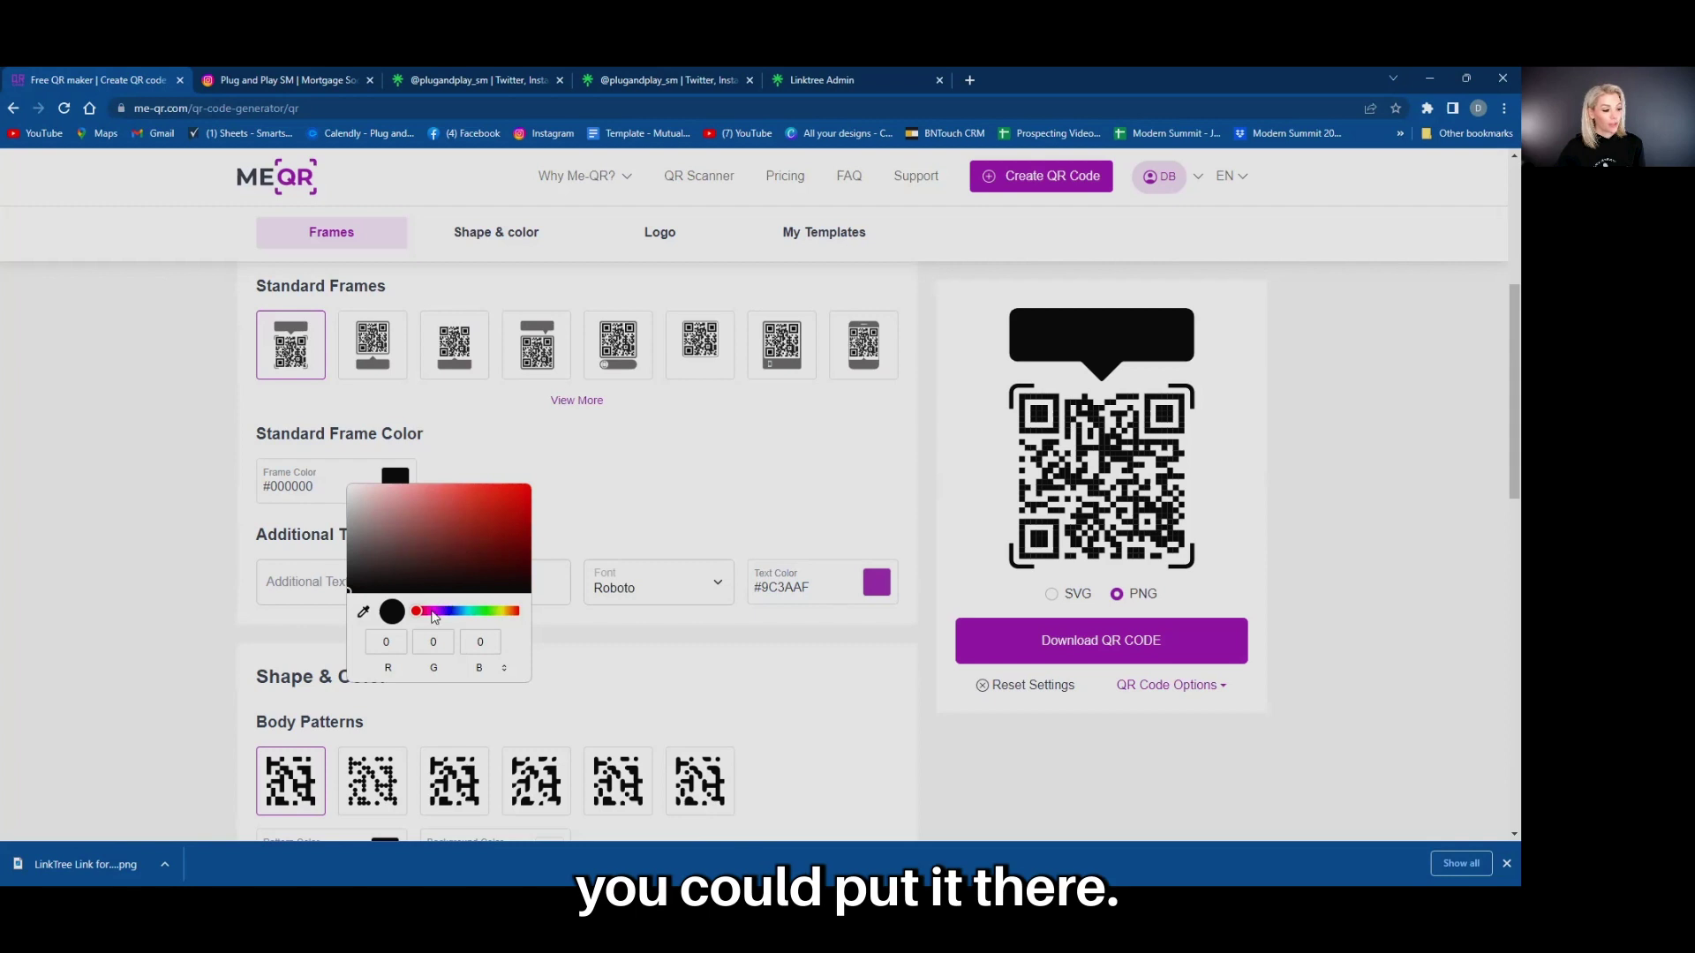
pyautogui.click(433, 616)
pyautogui.click(466, 522)
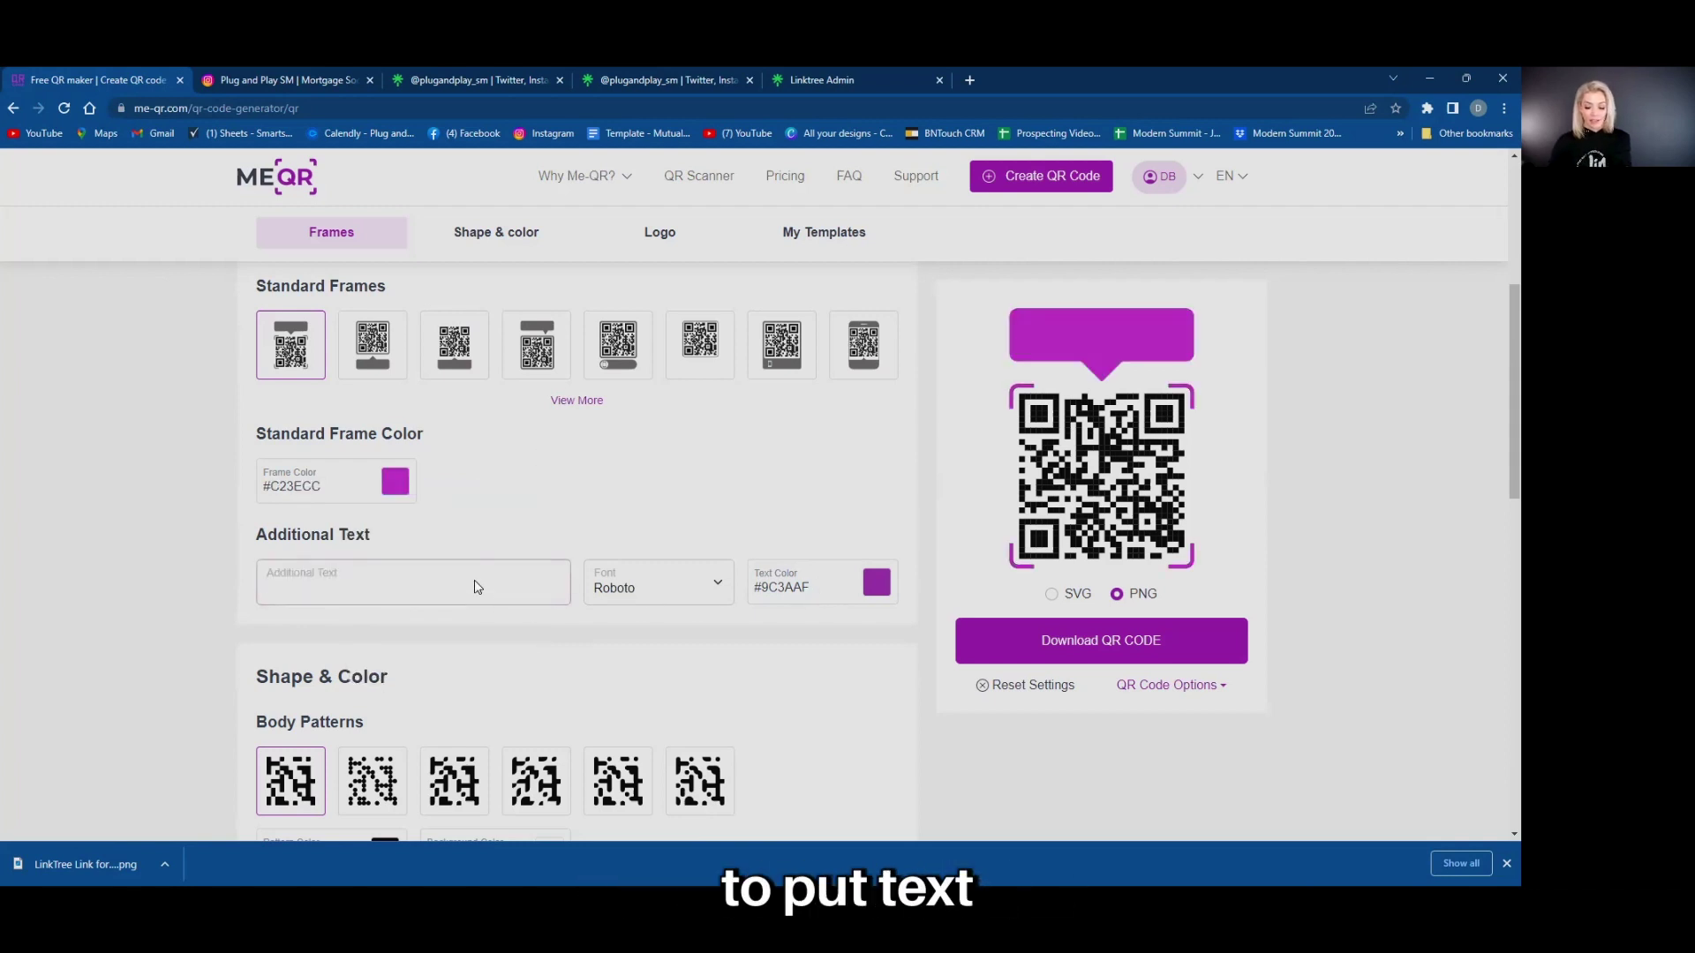
pyautogui.write('RSVP HERE')
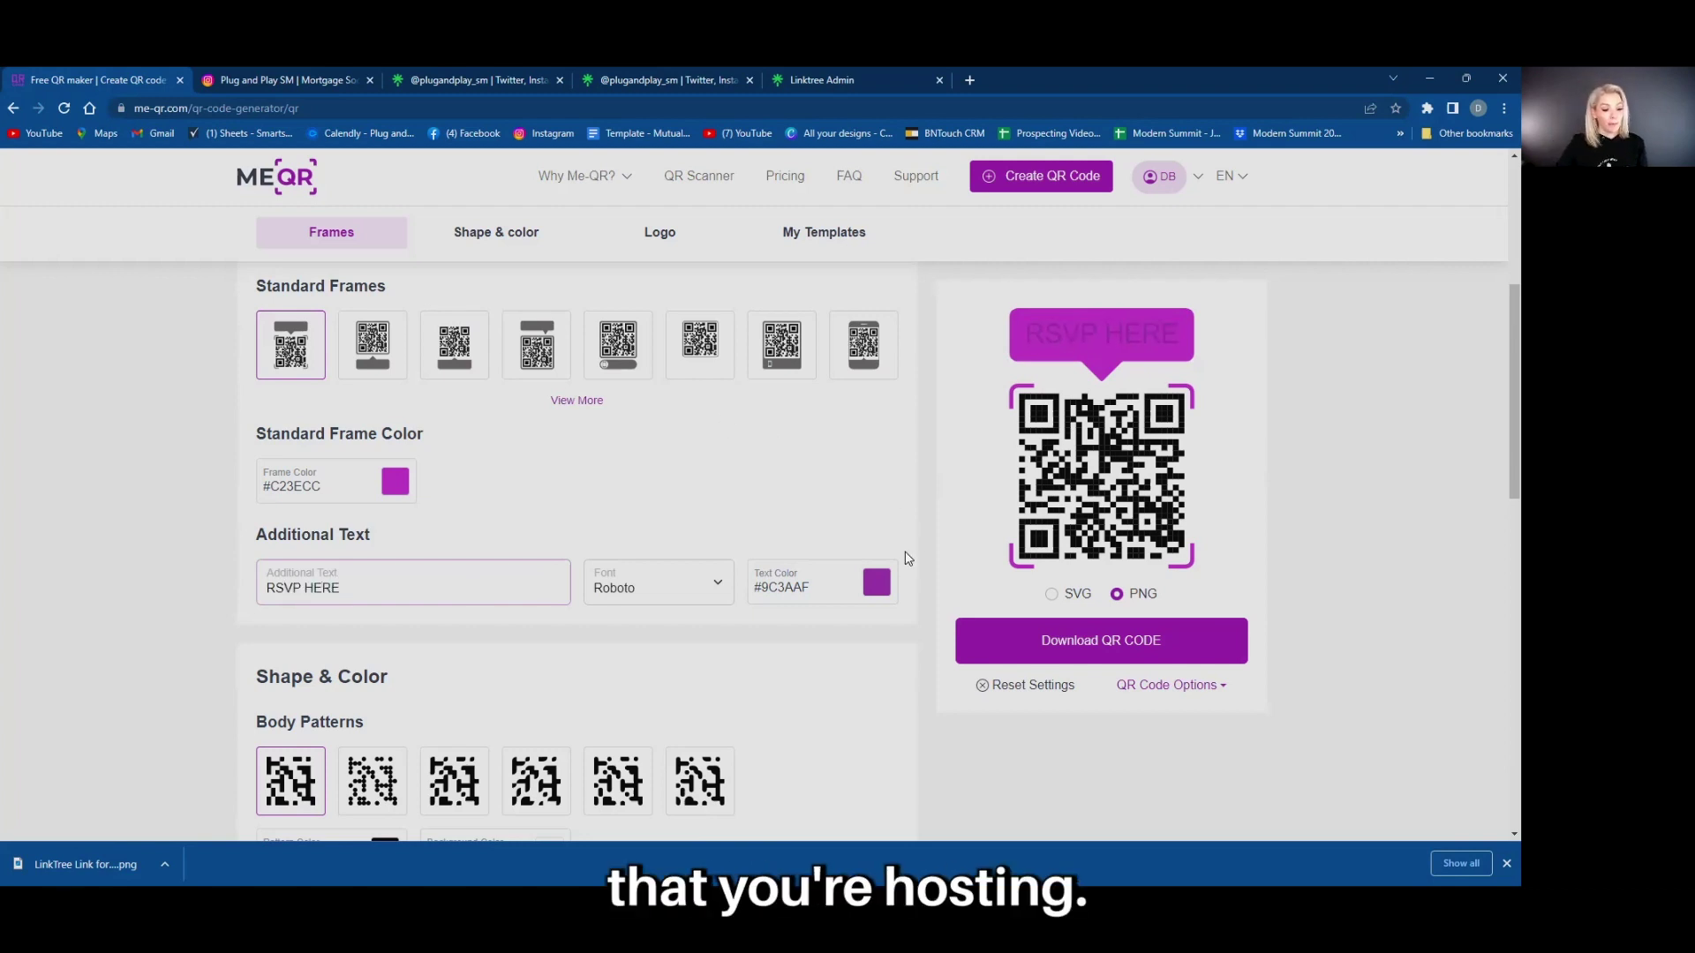
# Caption the frame 'RSVP HERE' in near-white text colour
pyautogui.click(877, 583)
pyautogui.click(838, 588)
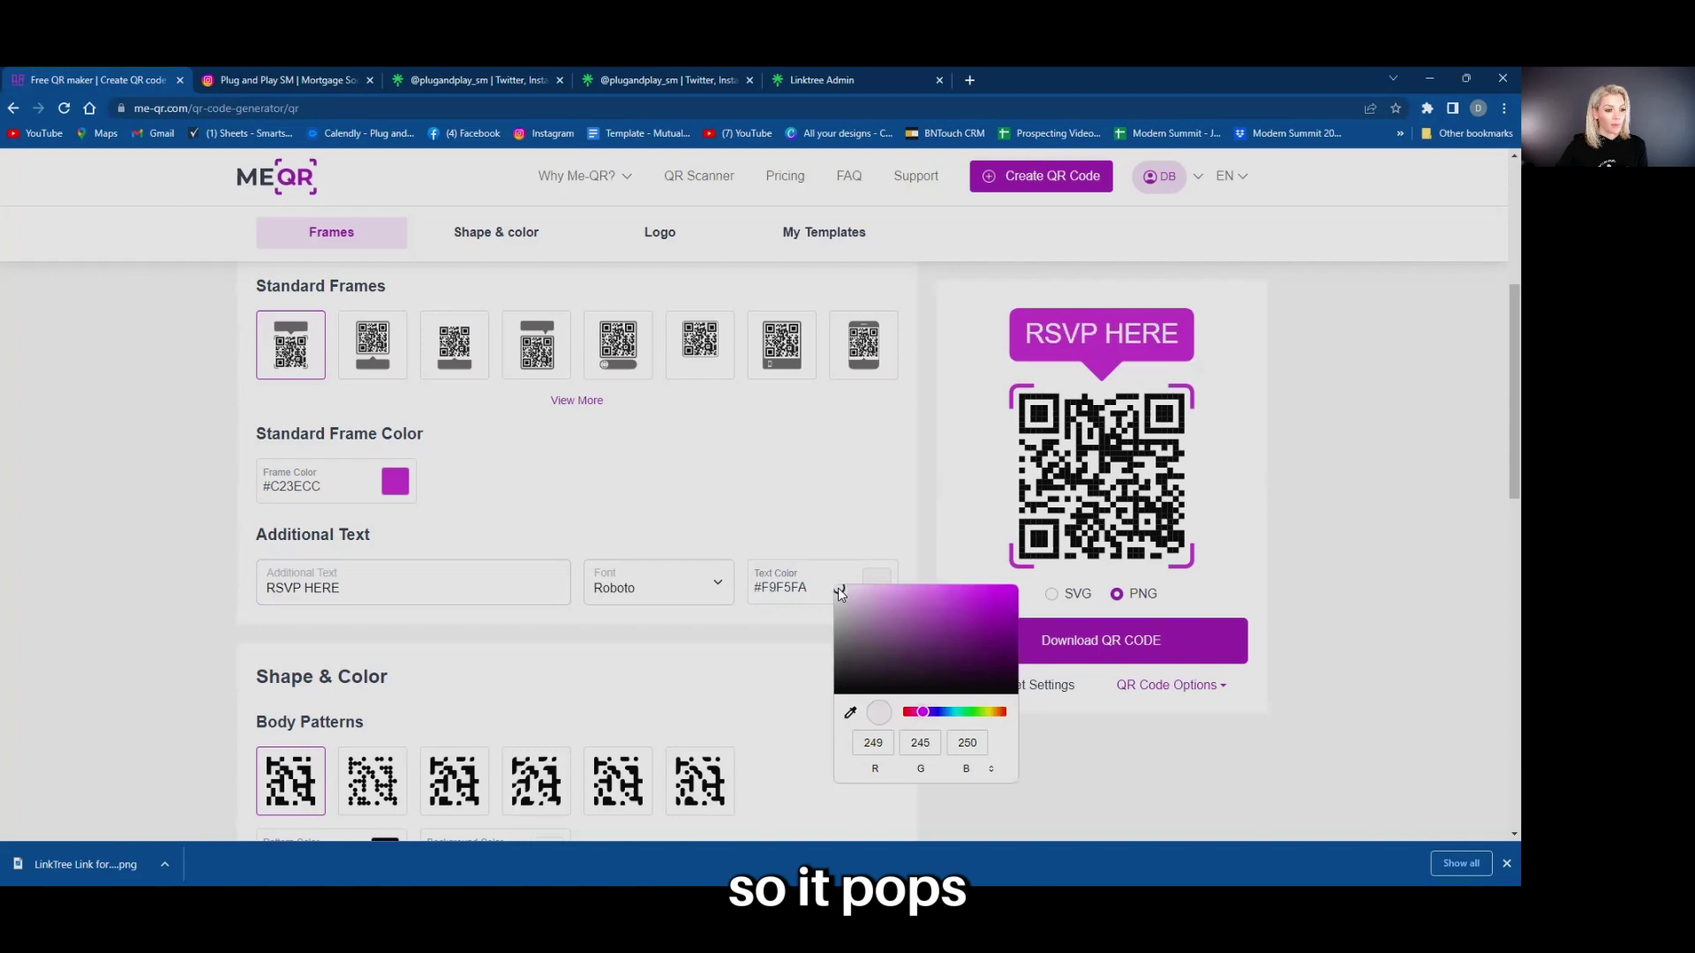
pyautogui.scroll(-1, 384, 748)
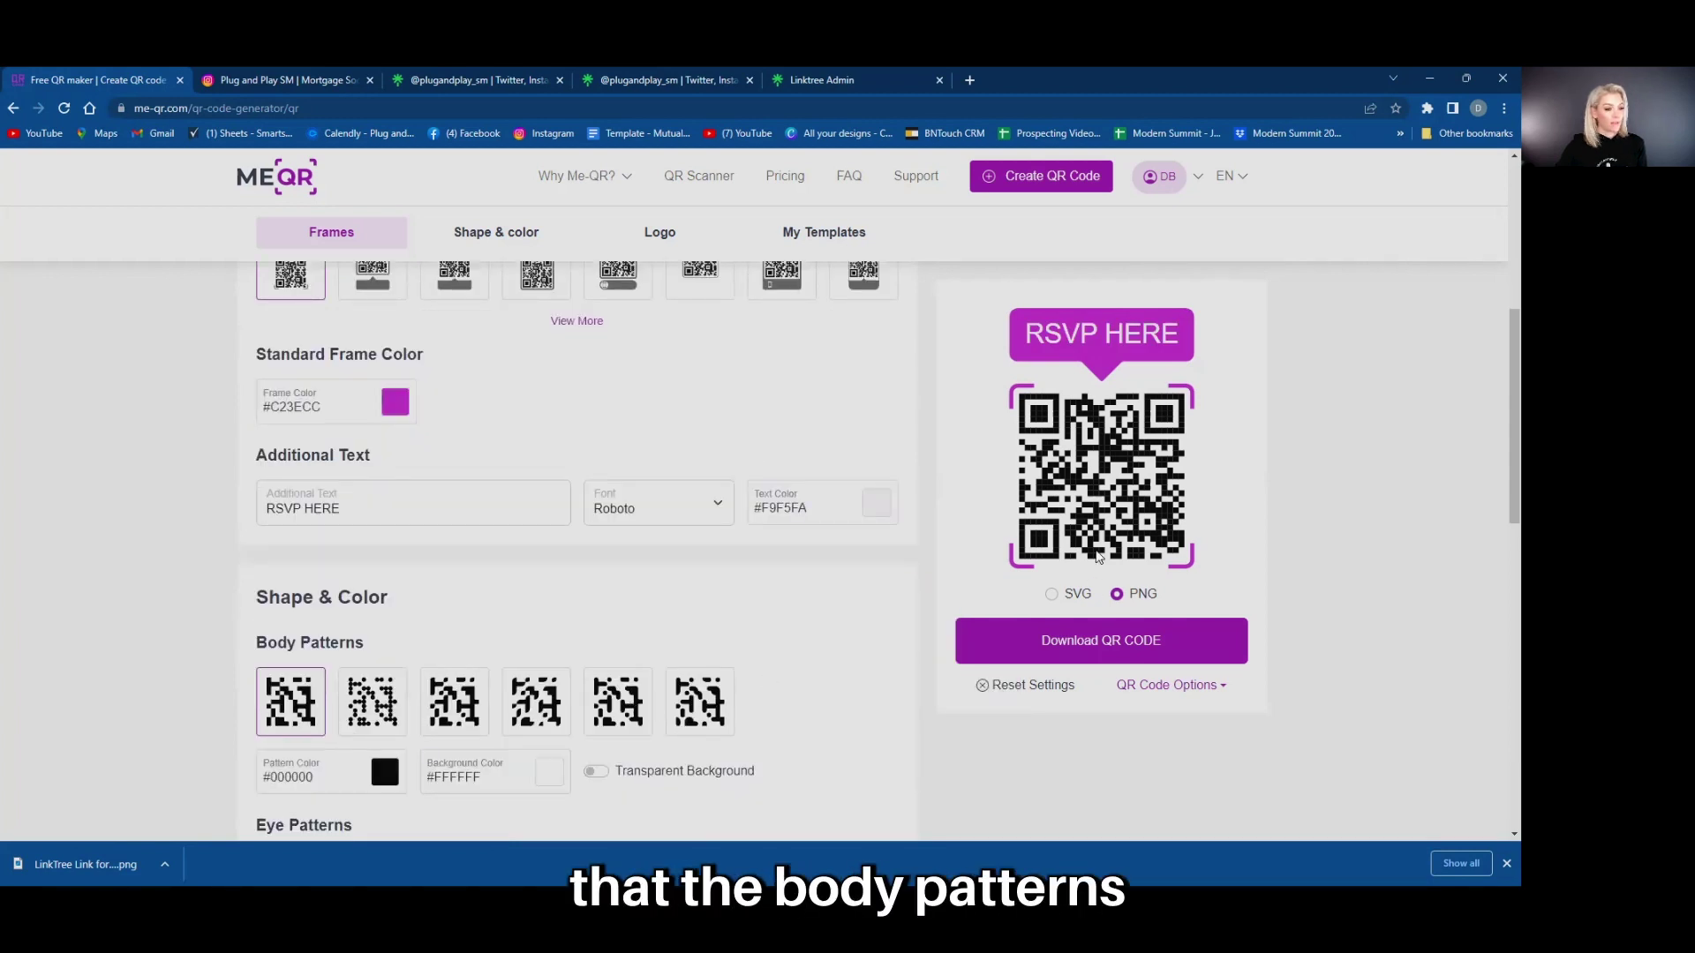
pyautogui.scroll(3, 556, 602)
pyautogui.scroll(2, 557, 602)
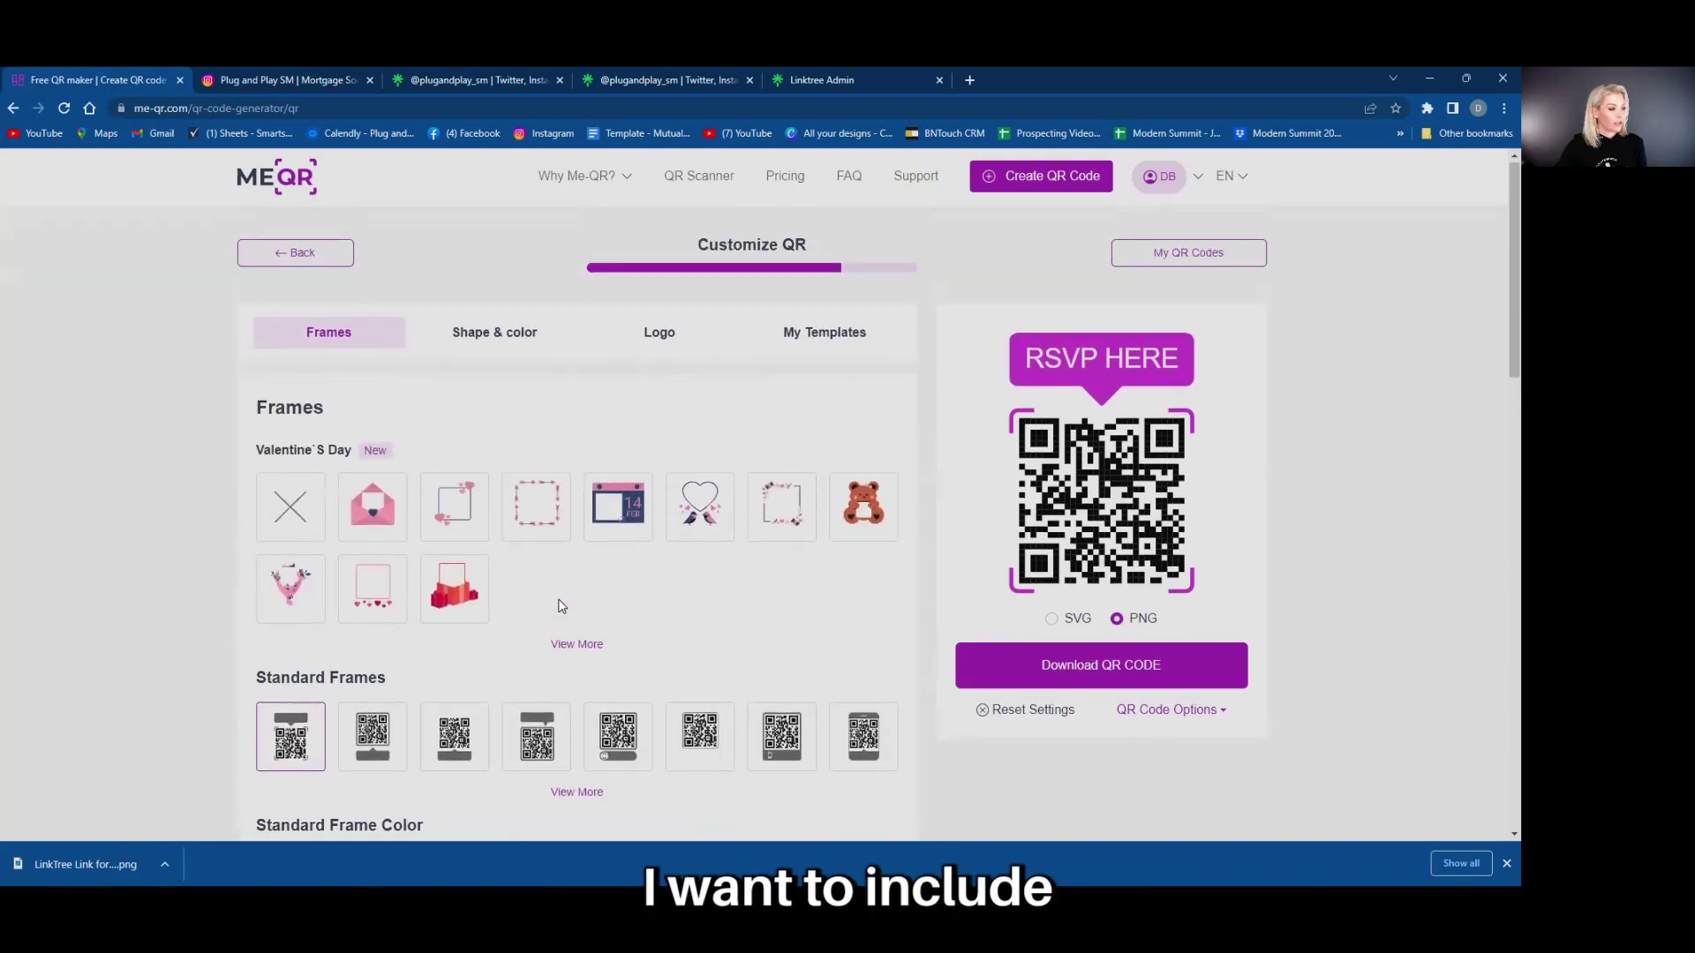
pyautogui.scroll(-3, 557, 606)
pyautogui.scroll(-3, 558, 602)
pyautogui.scroll(-1, 557, 603)
pyautogui.scroll(-2, 556, 582)
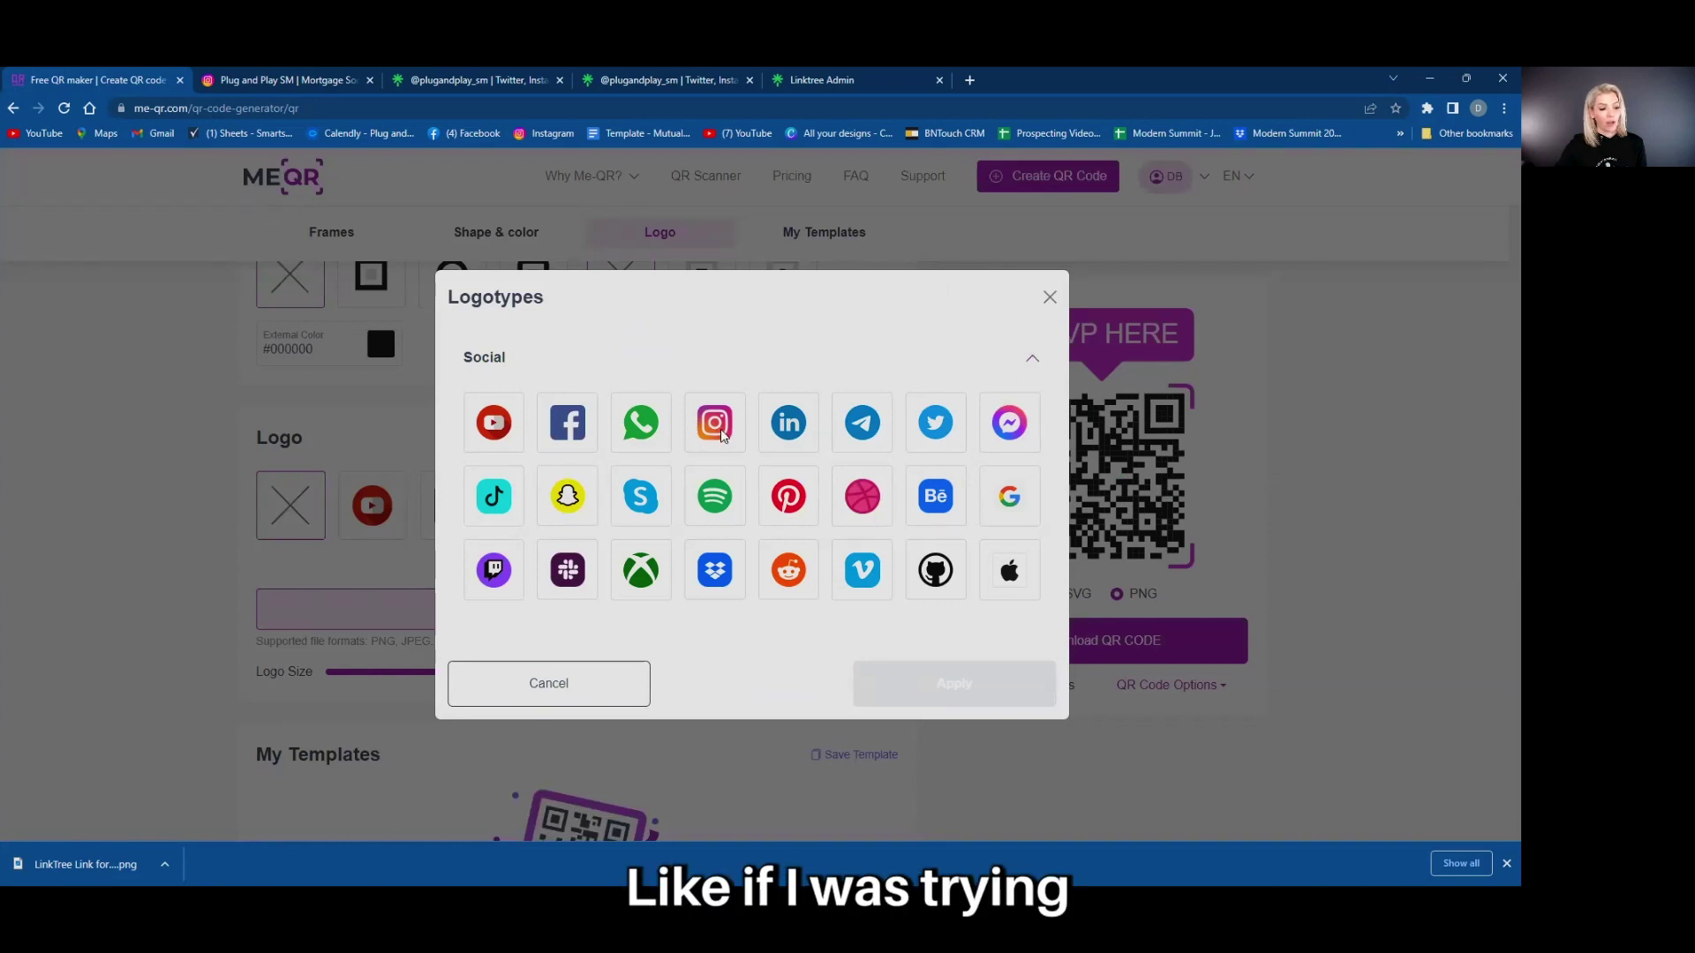
# Upload the Dark icon file as the centred logo, enlarge it to maximum and toggle its backing
pyautogui.click(1050, 297)
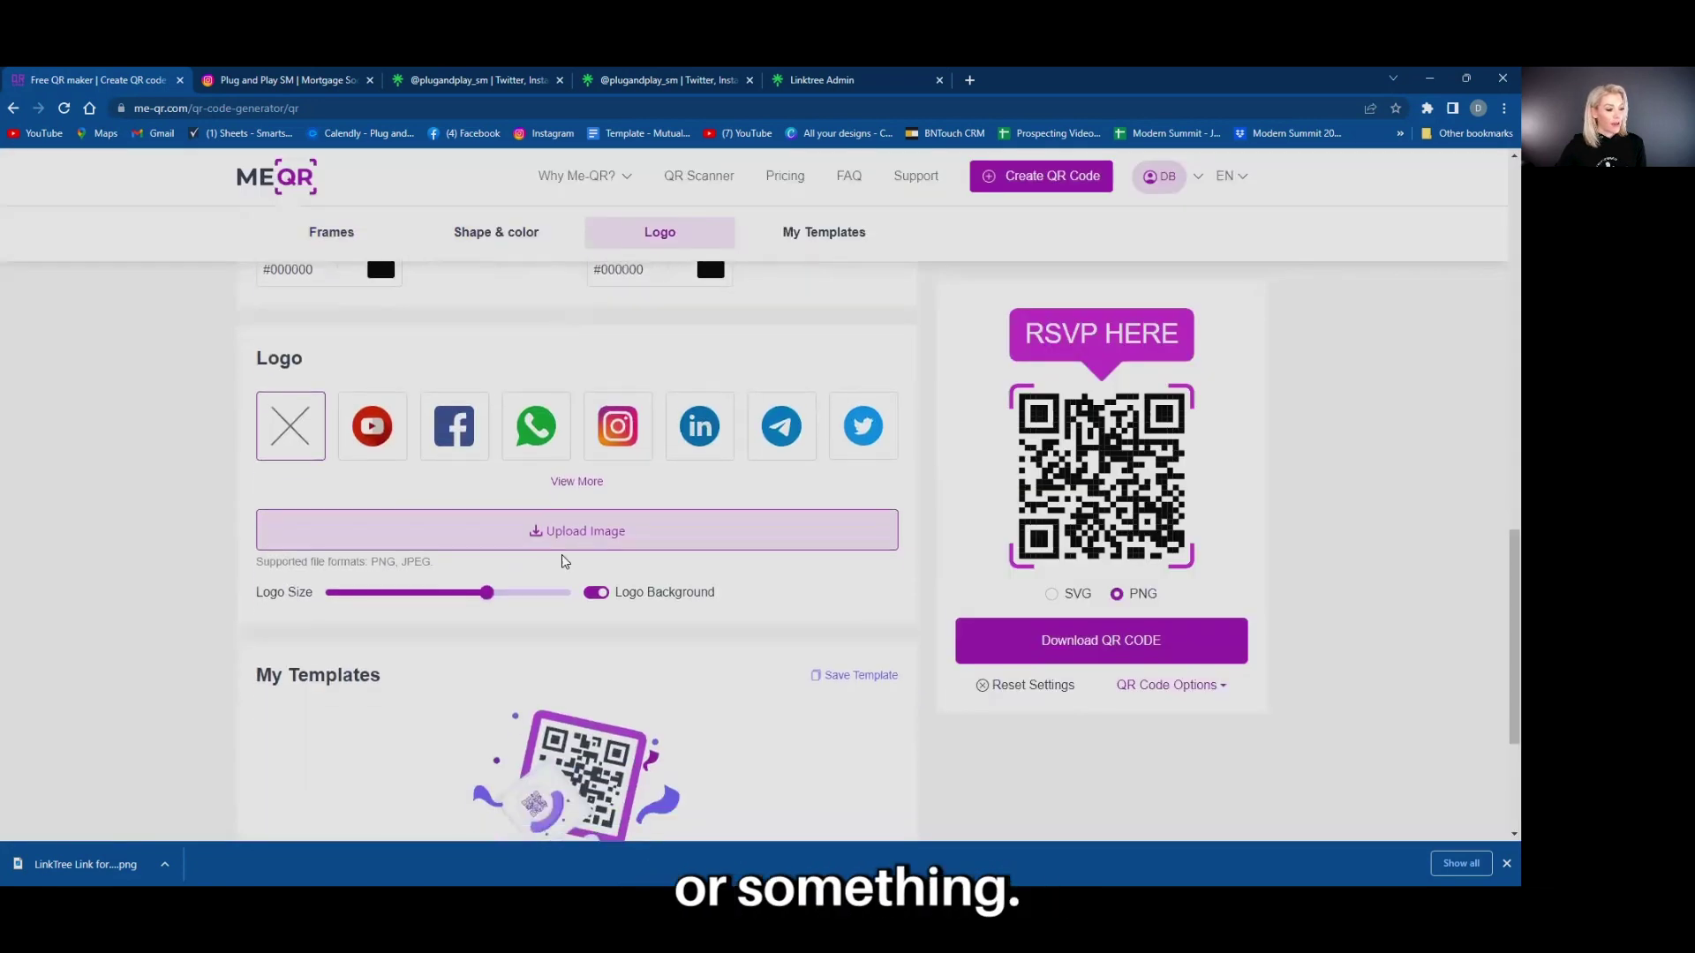
pyautogui.click(589, 531)
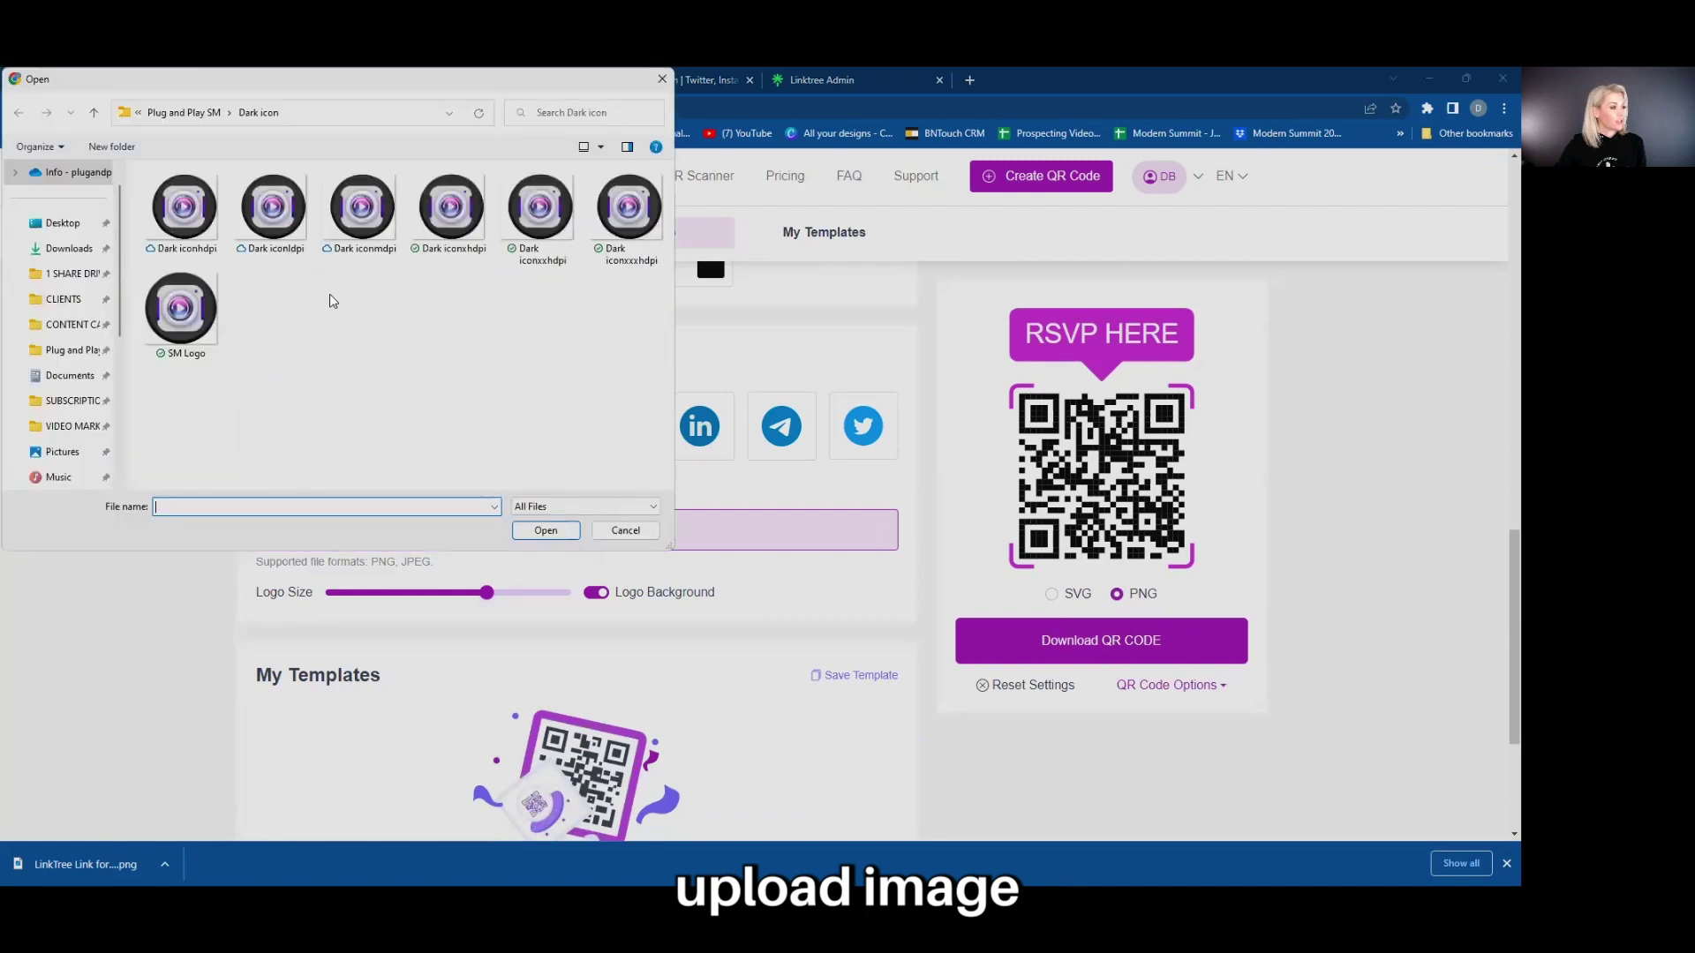
pyautogui.click(554, 213)
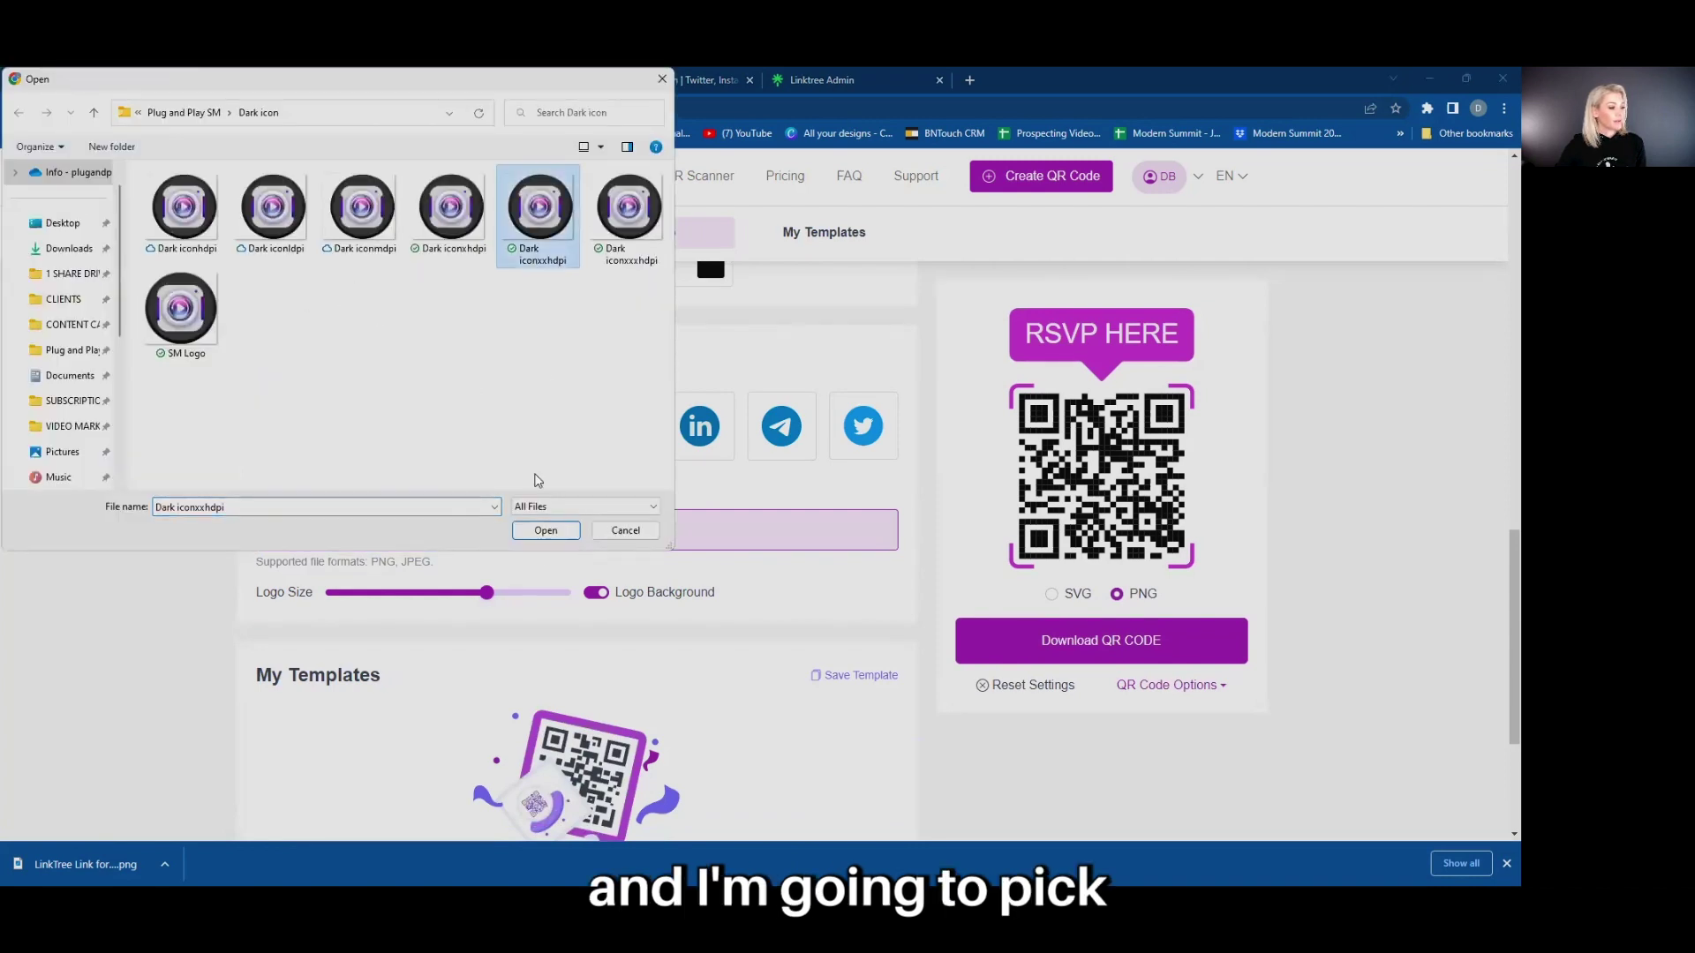
pyautogui.click(546, 530)
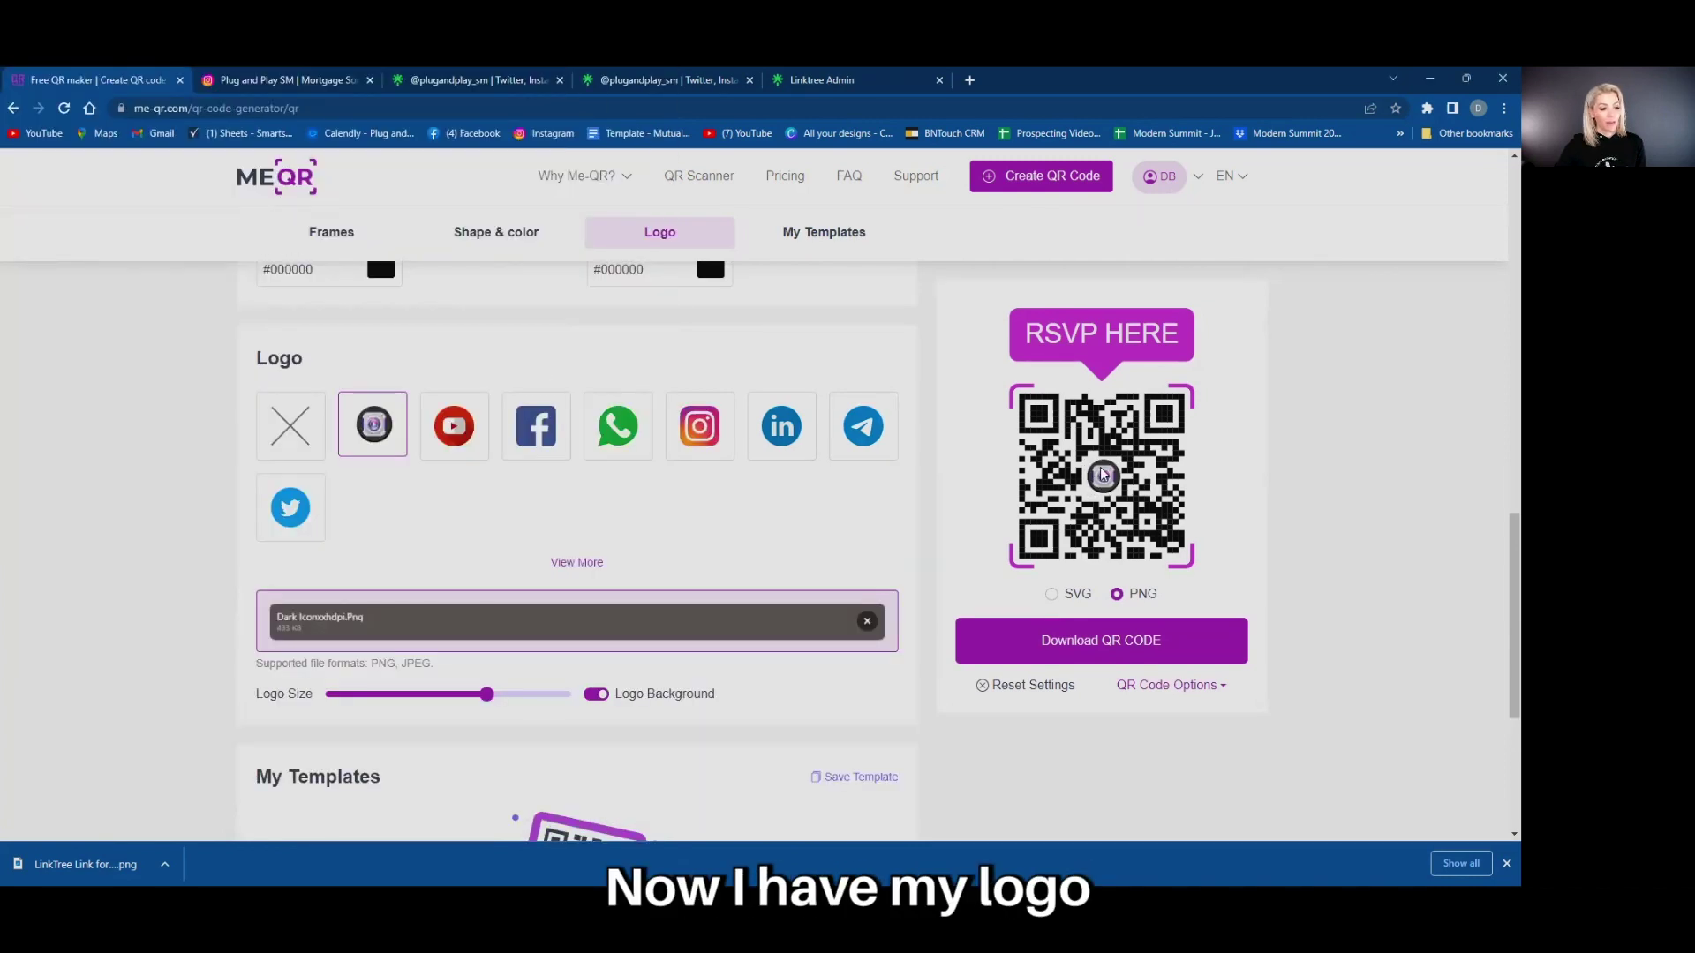
pyautogui.scroll(-2, 504, 546)
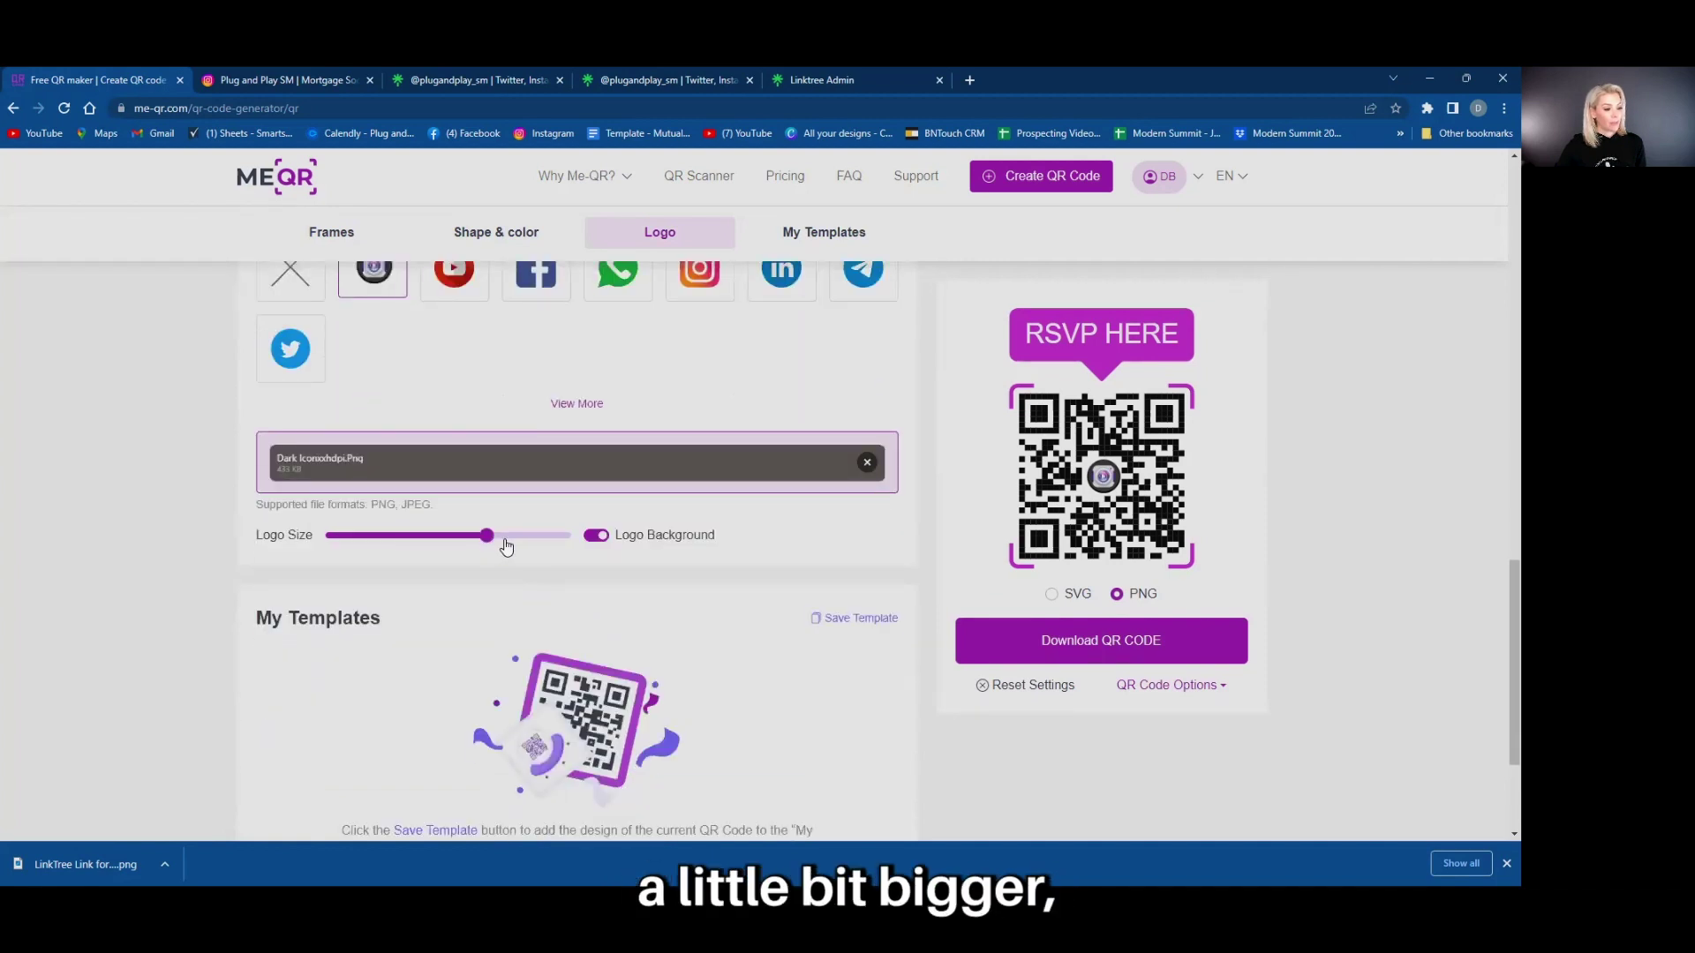
pyautogui.click(522, 536)
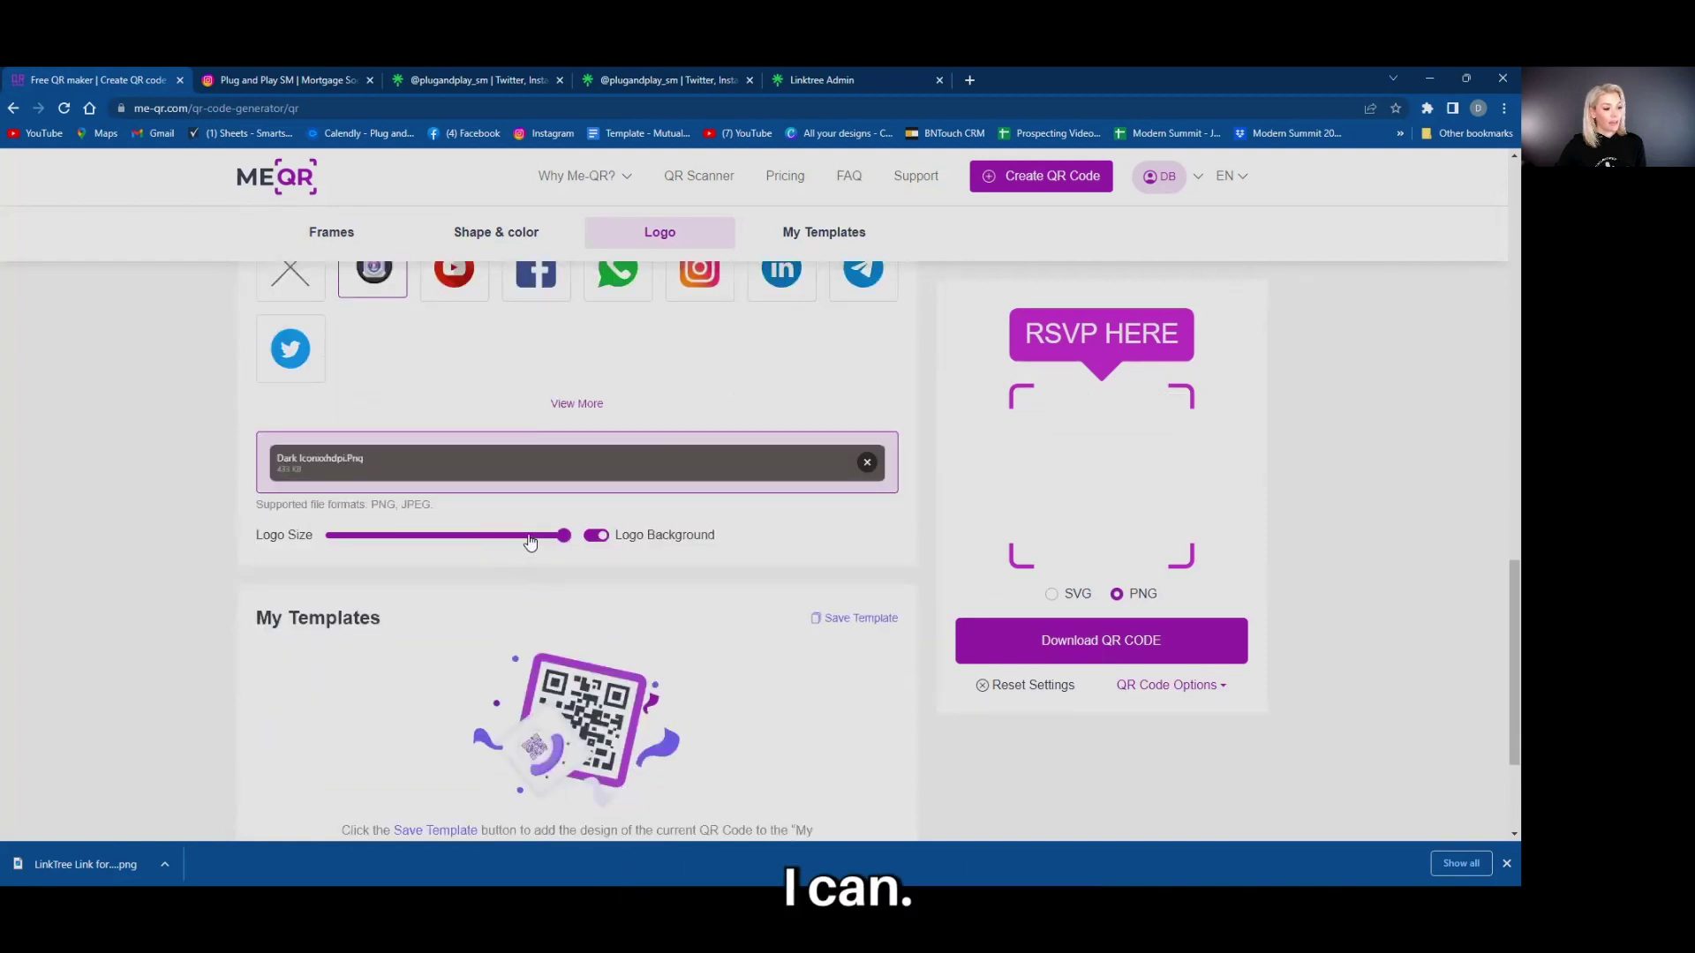
pyautogui.click(597, 535)
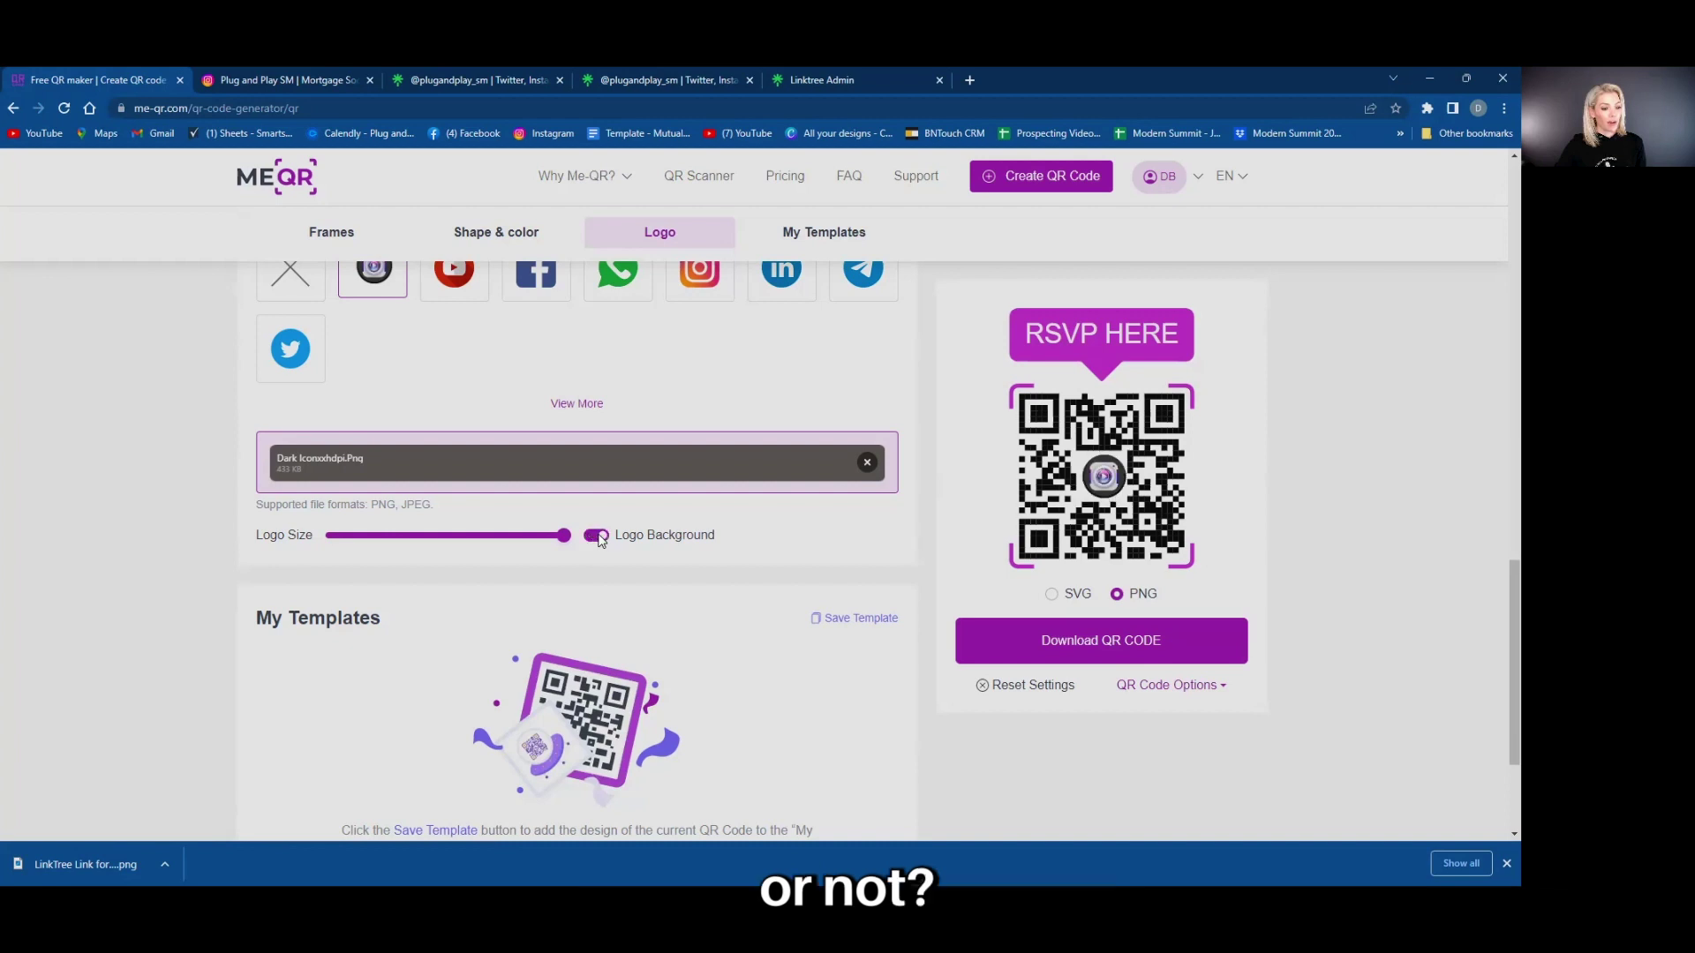
pyautogui.scroll(4, 560, 623)
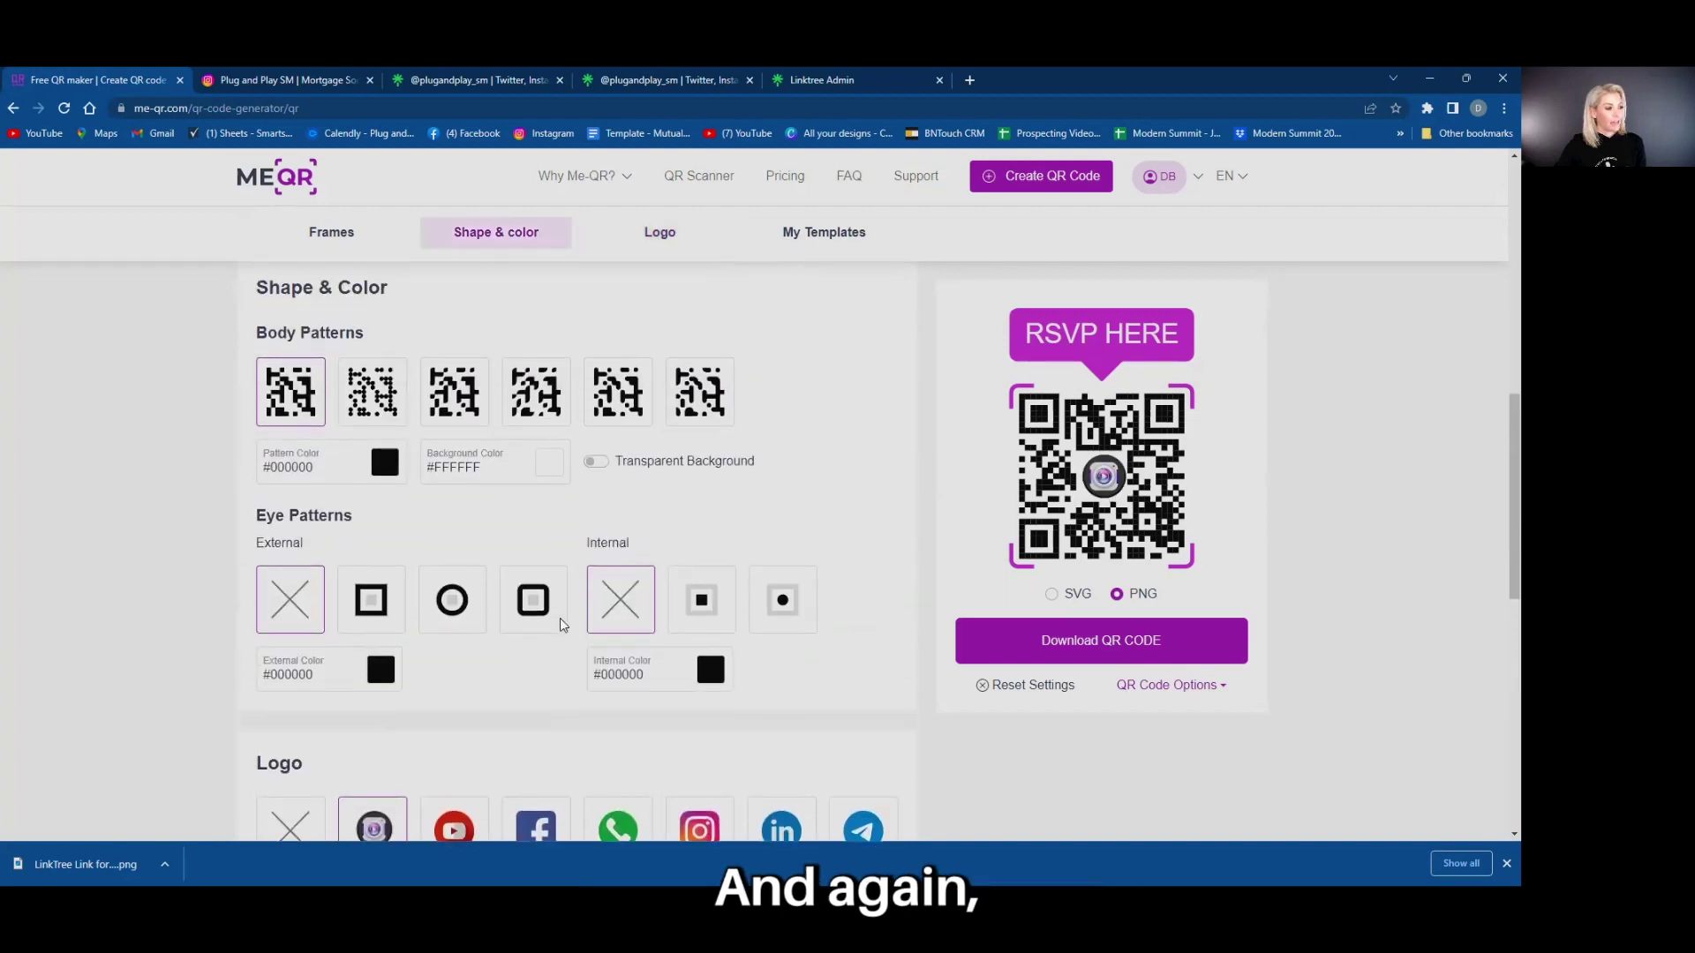
pyautogui.scroll(2, 559, 616)
pyautogui.scroll(2, 529, 557)
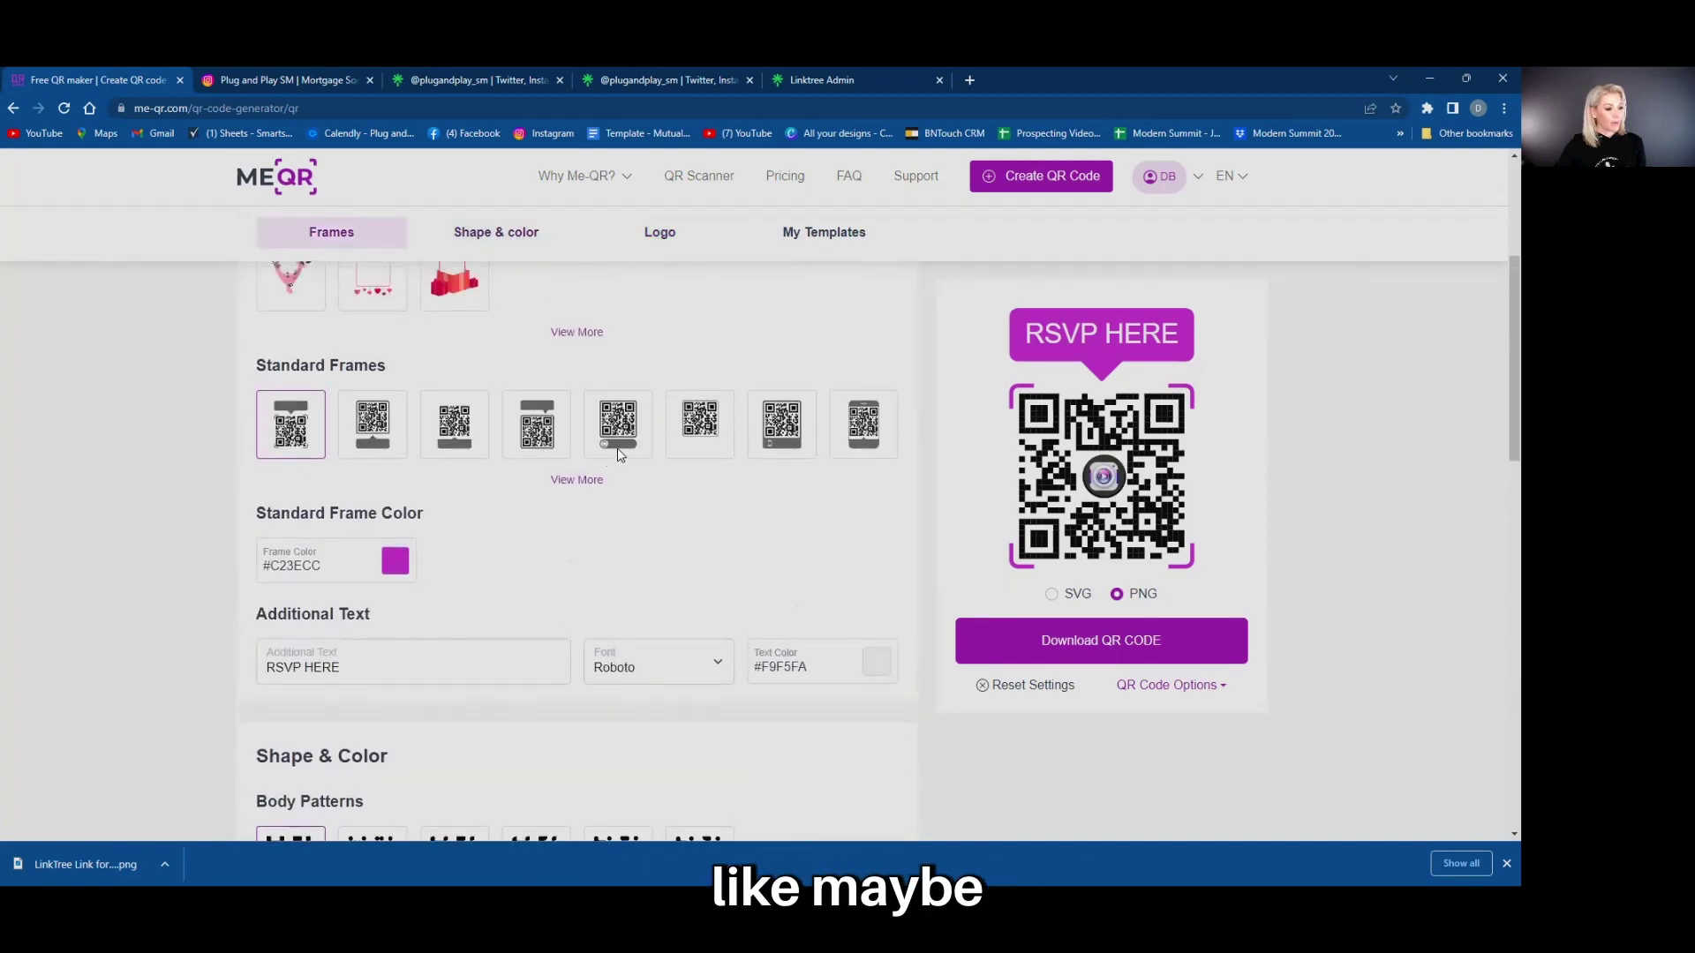
# Switch to the fifth Standard Frame and replace the caption with 'Review Link'
pyautogui.click(614, 437)
pyautogui.tripleClick(349, 663)
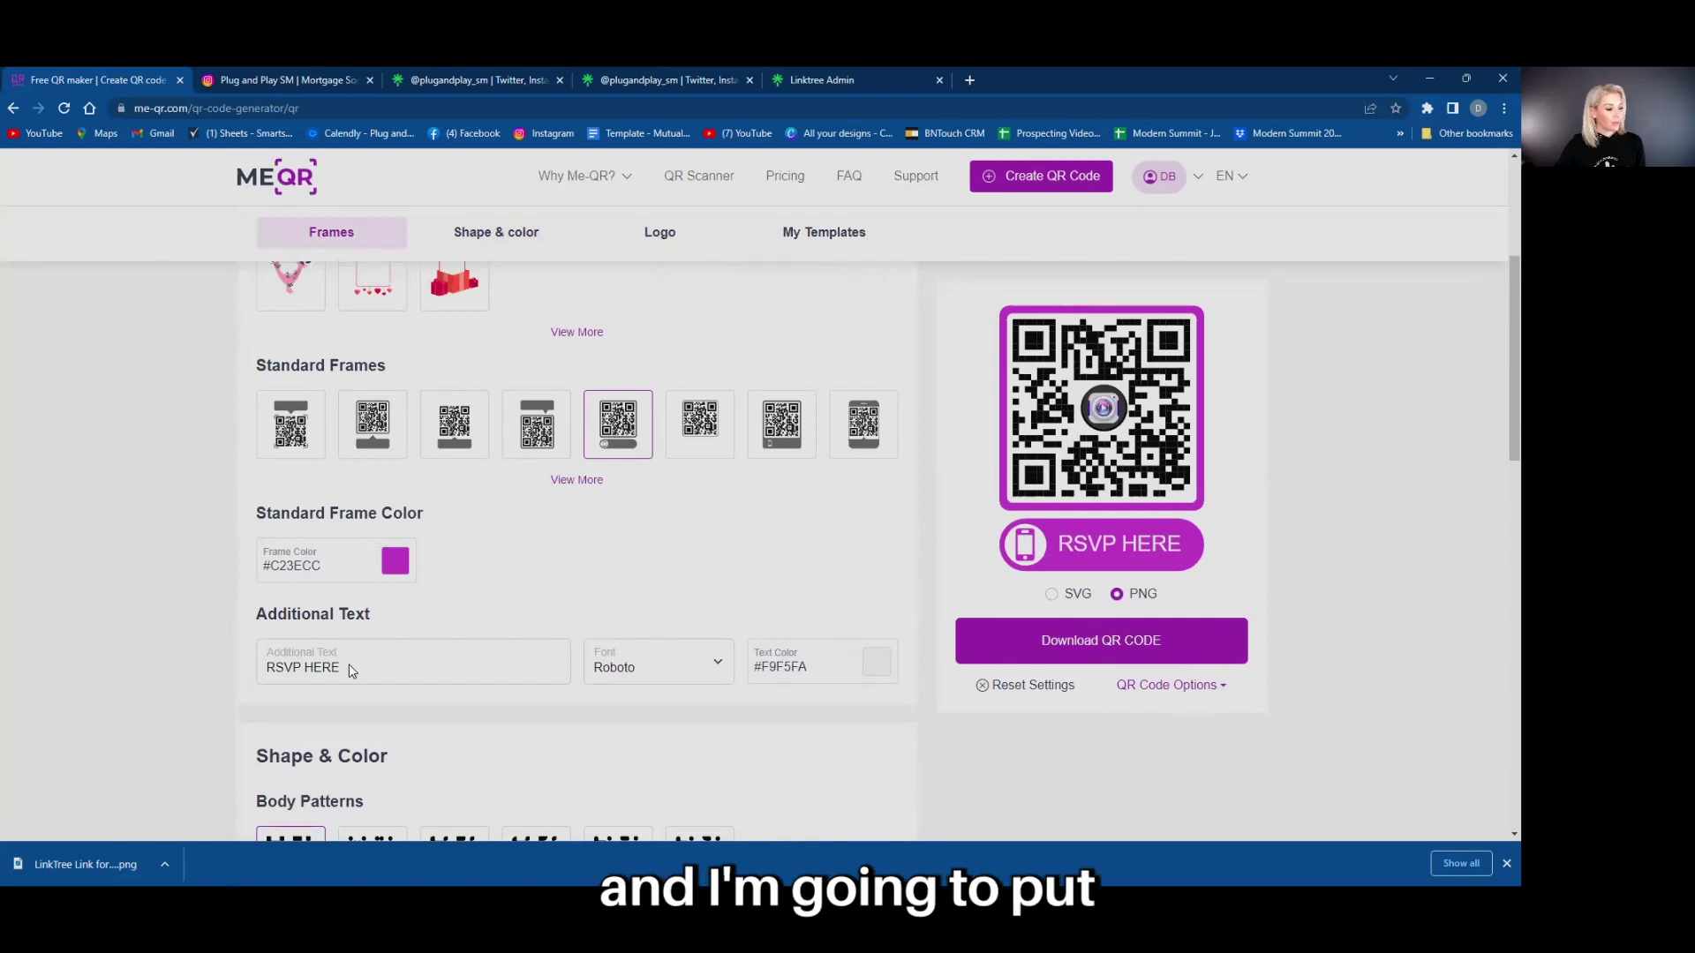
pyautogui.write('Call Me')
pyautogui.press('BackSpace')
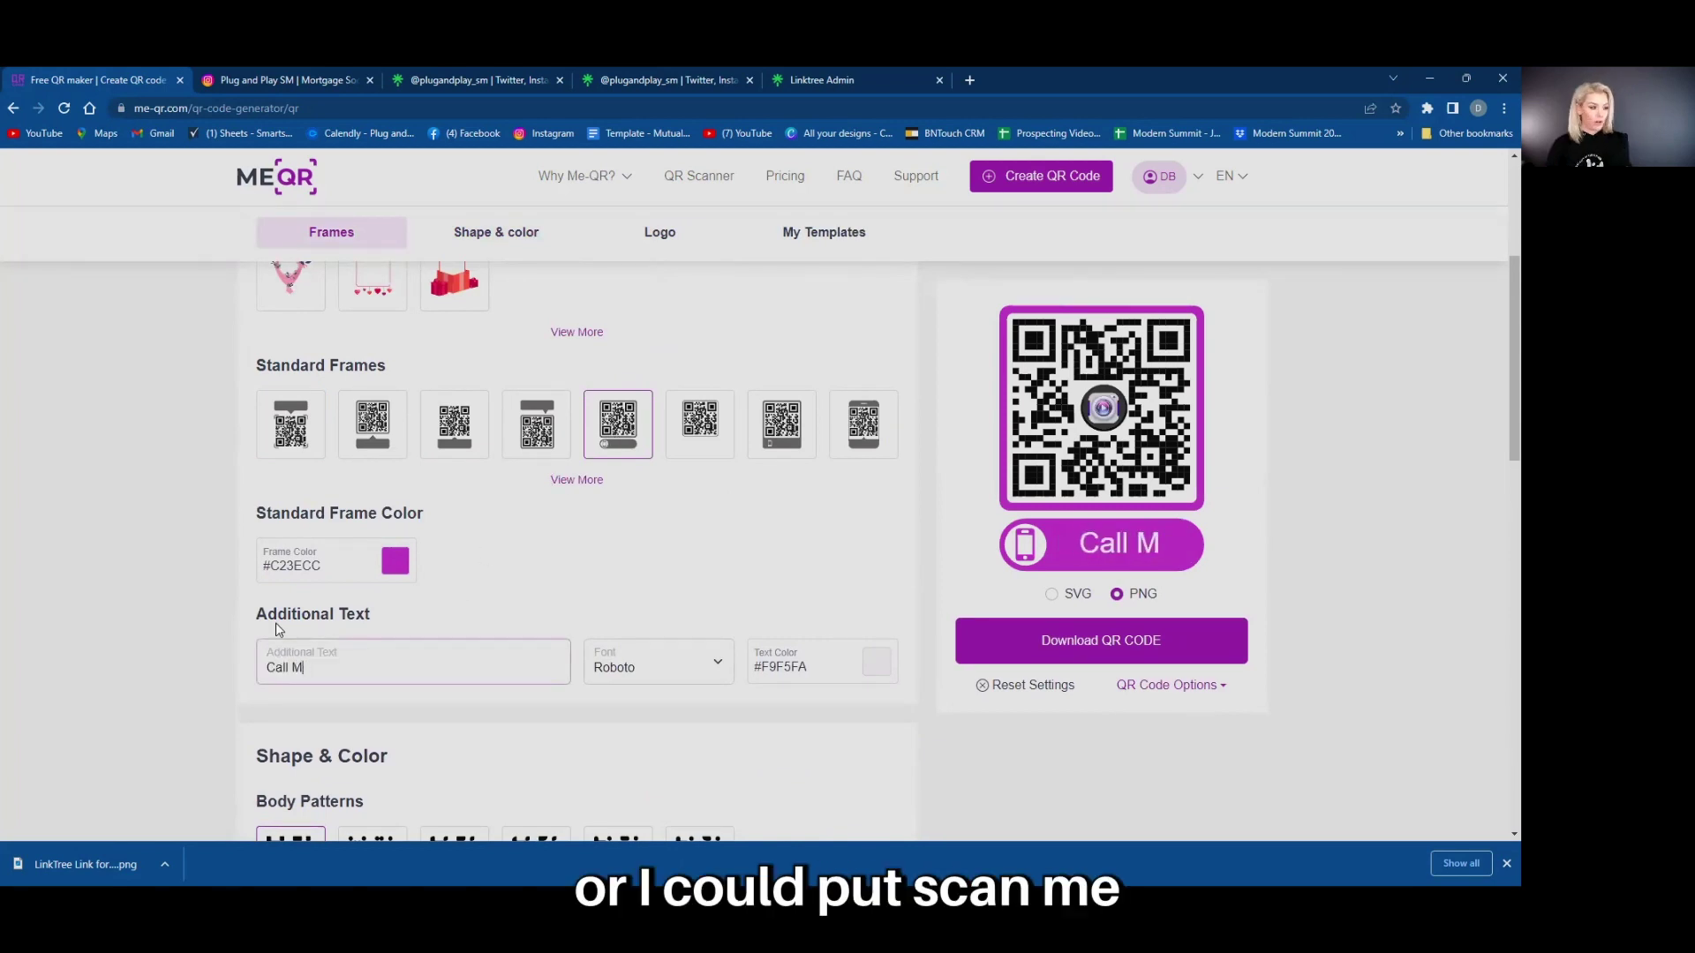
pyautogui.press('BackSpace')
pyautogui.press('BackSpace')
pyautogui.press('BackSpace')
pyautogui.press('BackSpace')
pyautogui.write('Scan Me')
pyautogui.press('BackSpace')
pyautogui.press('BackSpace')
pyautogui.press('BackSpace')
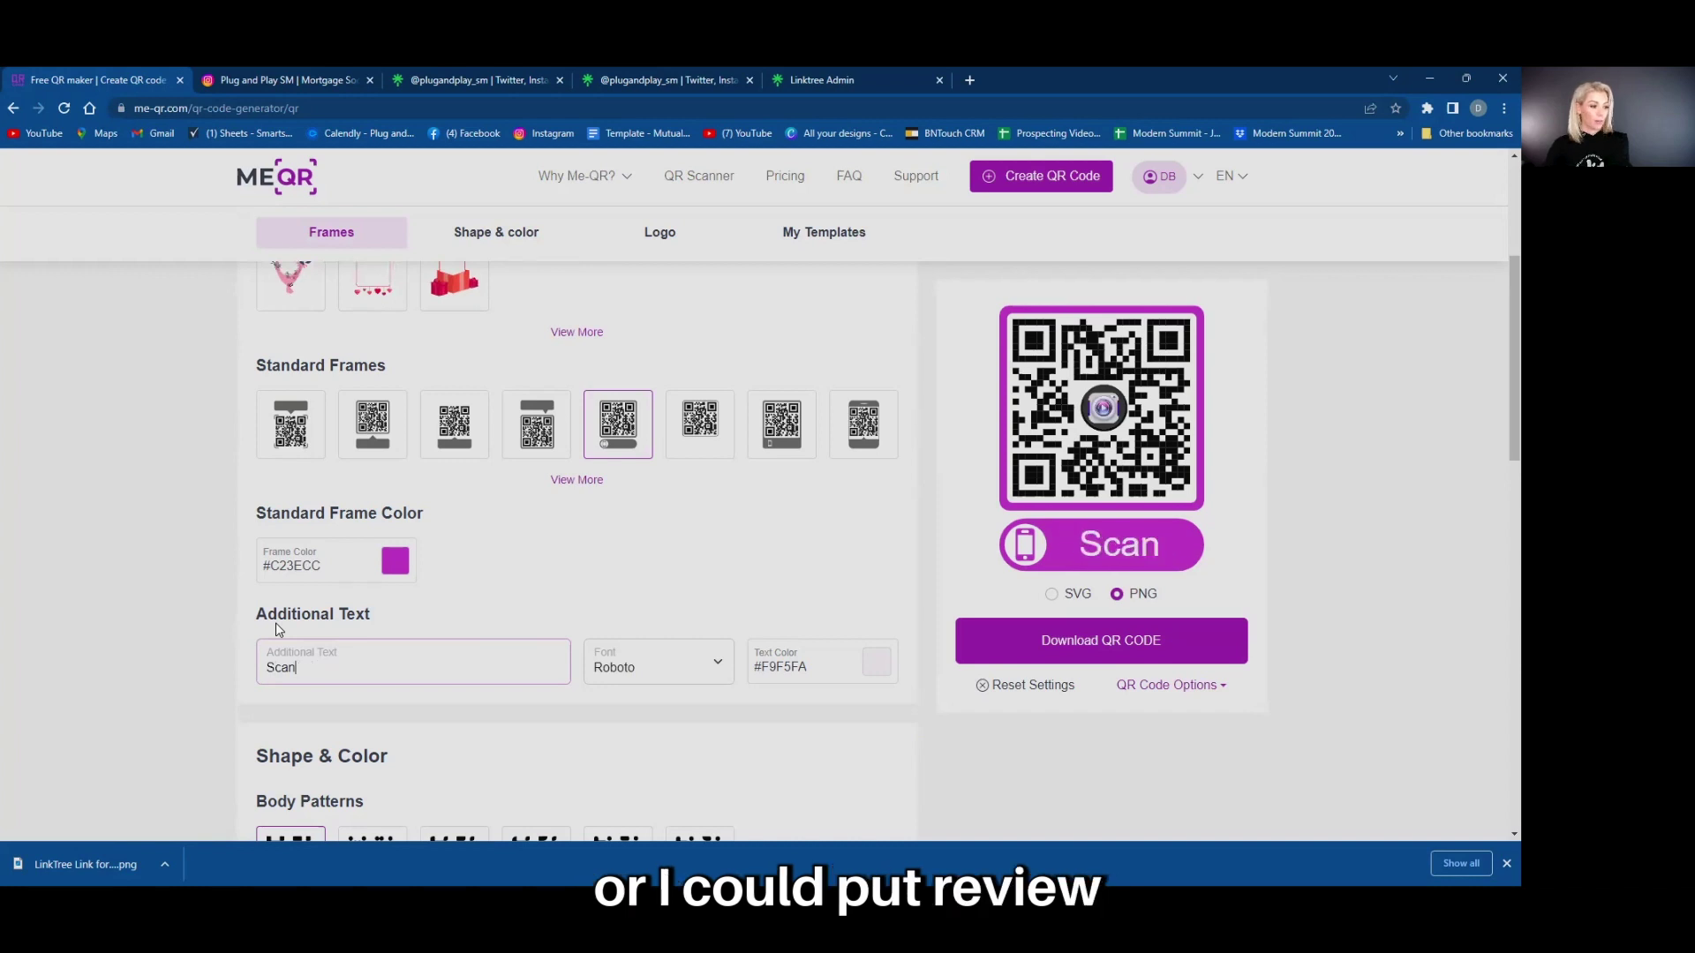
pyautogui.press('BackSpace')
pyautogui.write('Review Link')
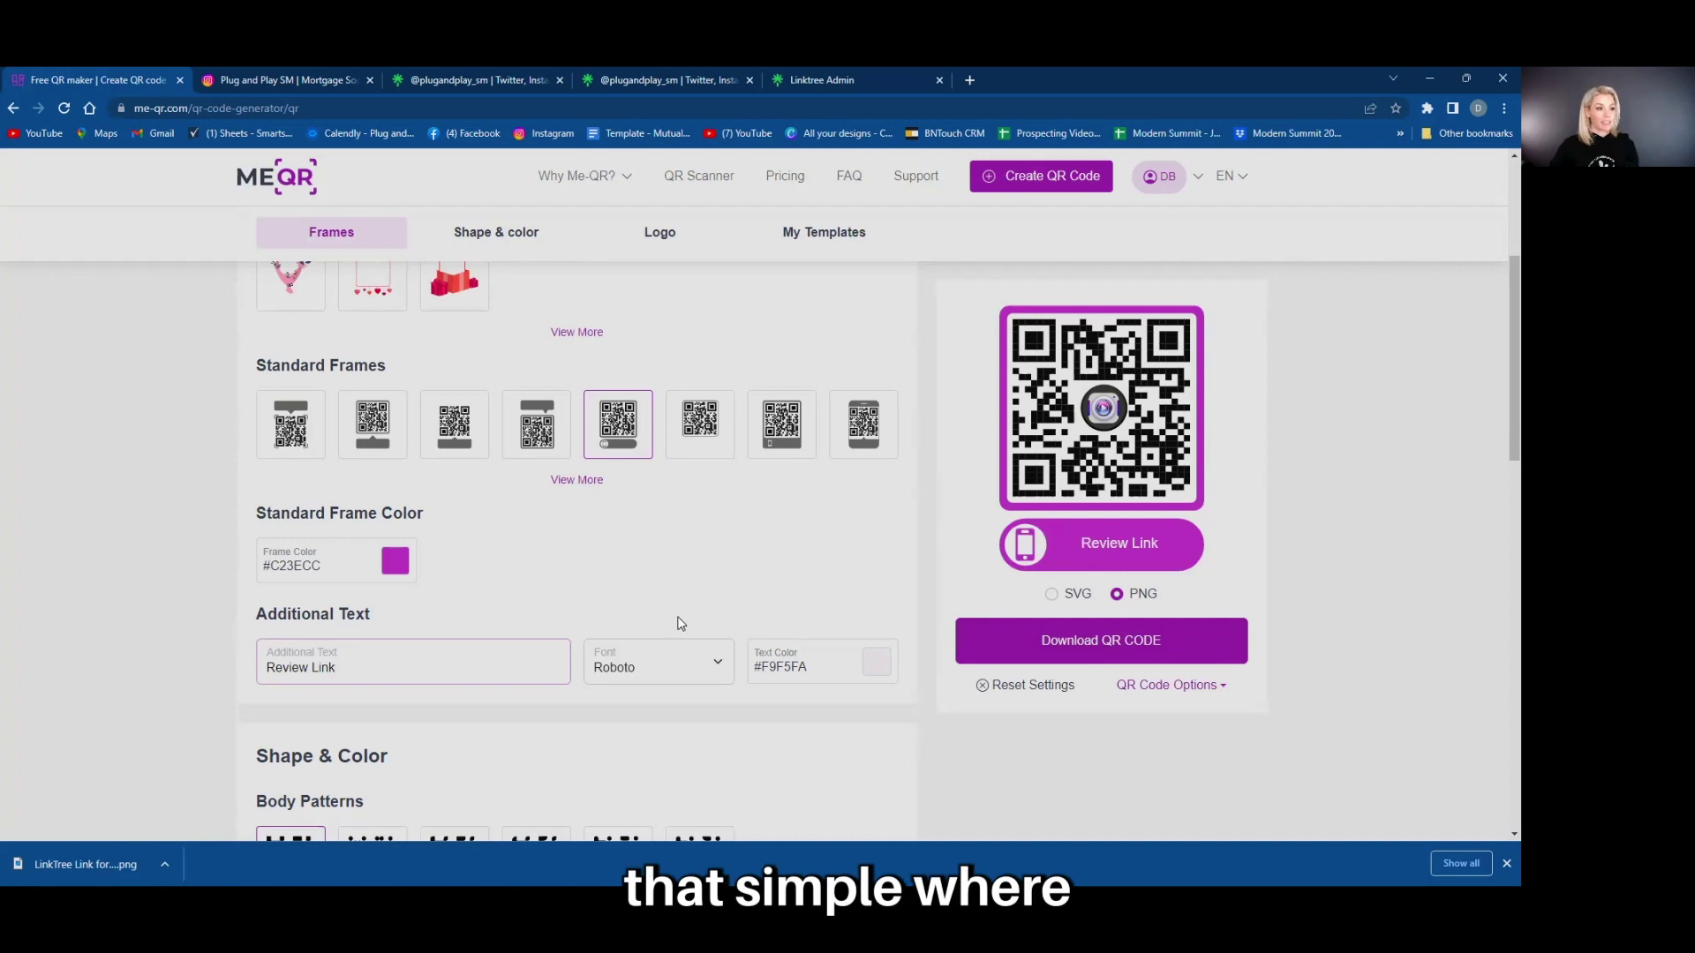
pyautogui.scroll(1, 678, 619)
pyautogui.scroll(3, 679, 624)
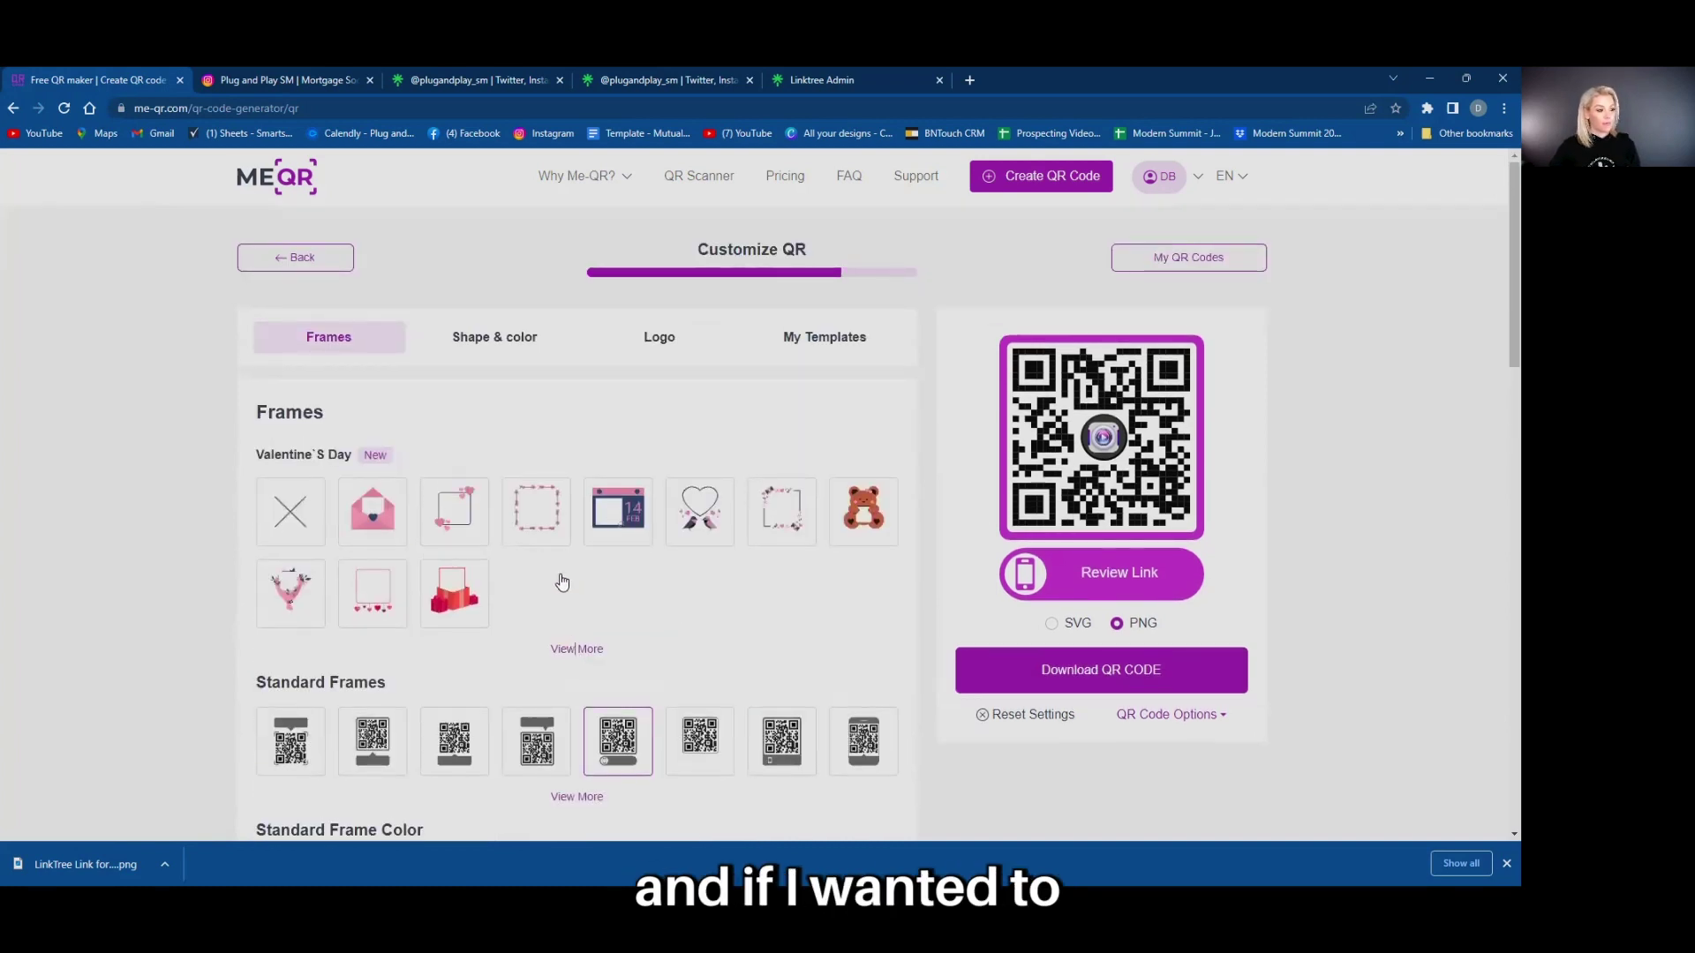
# Download the code as PNG 'LinkTree - Modern Mortgage Summit 2023' after glancing at more frames
pyautogui.click(575, 648)
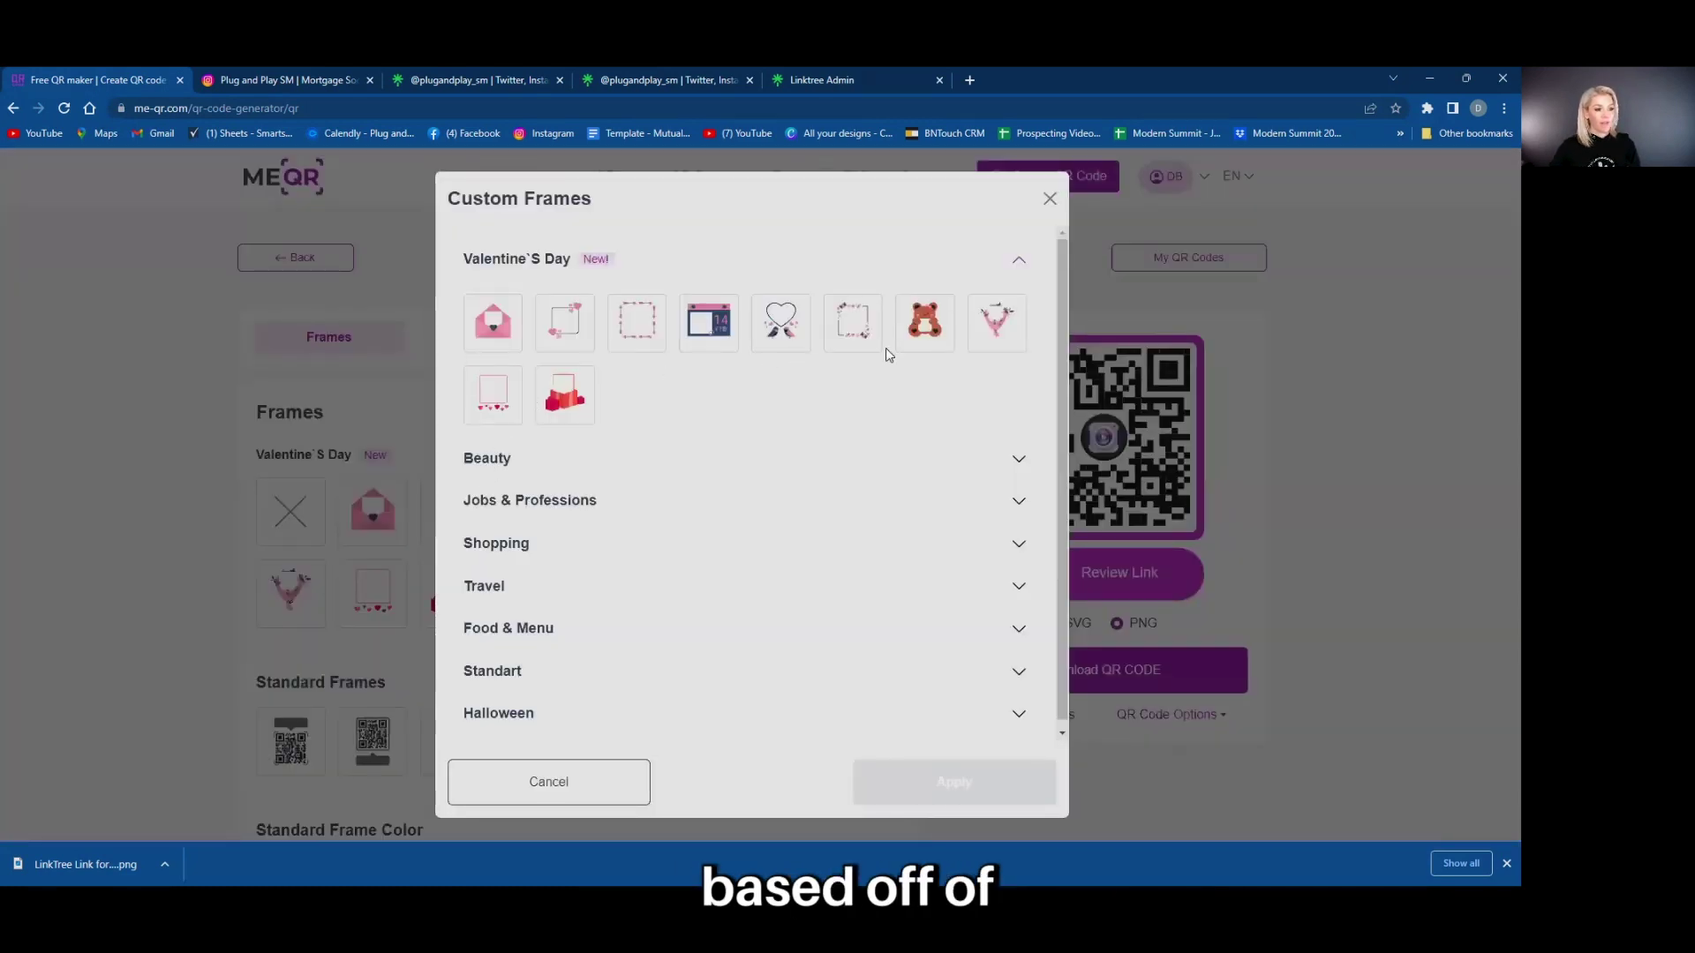
pyautogui.click(1049, 198)
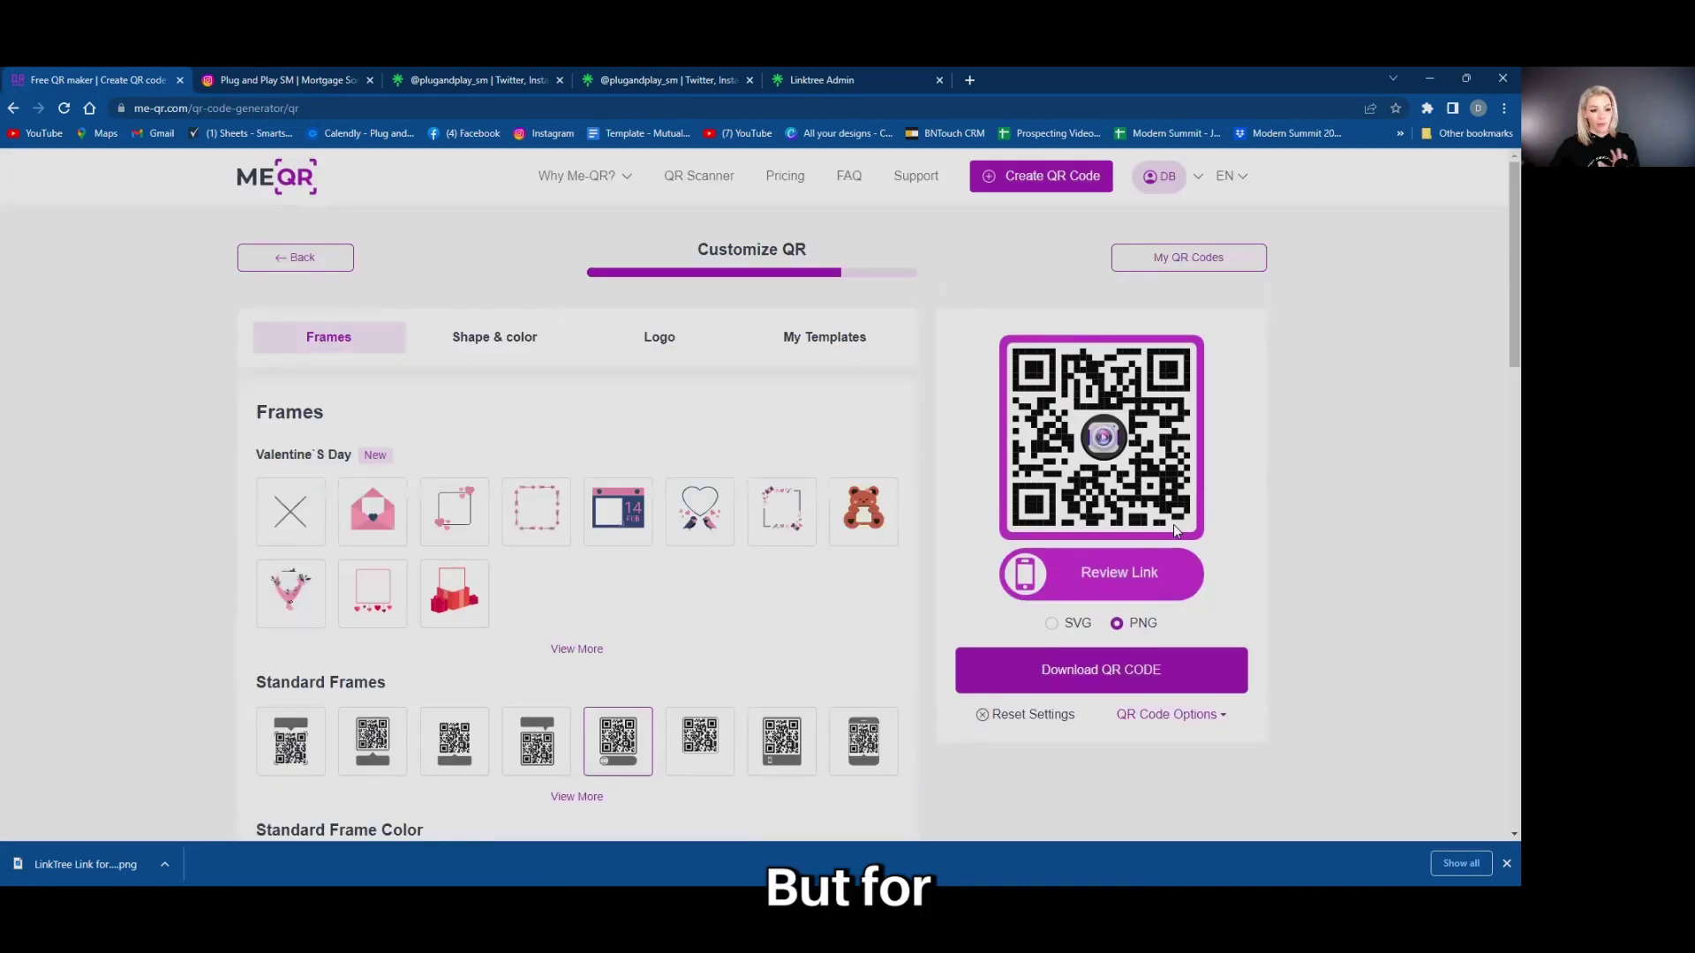
pyautogui.click(1102, 668)
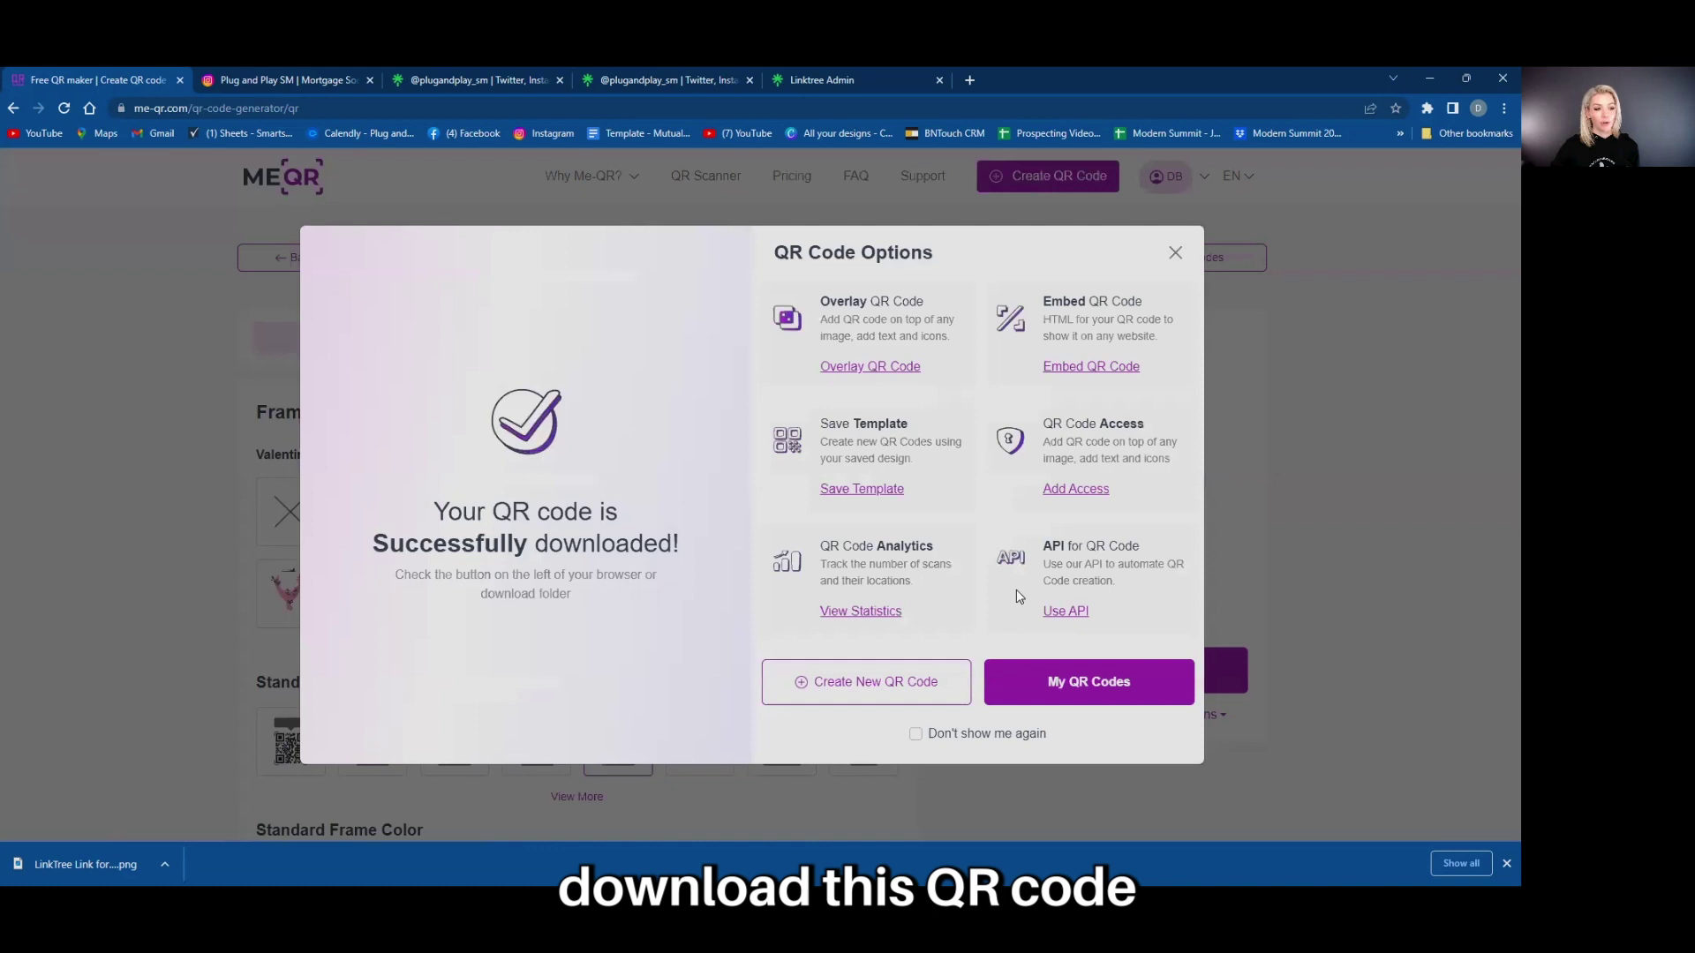
pyautogui.click(539, 528)
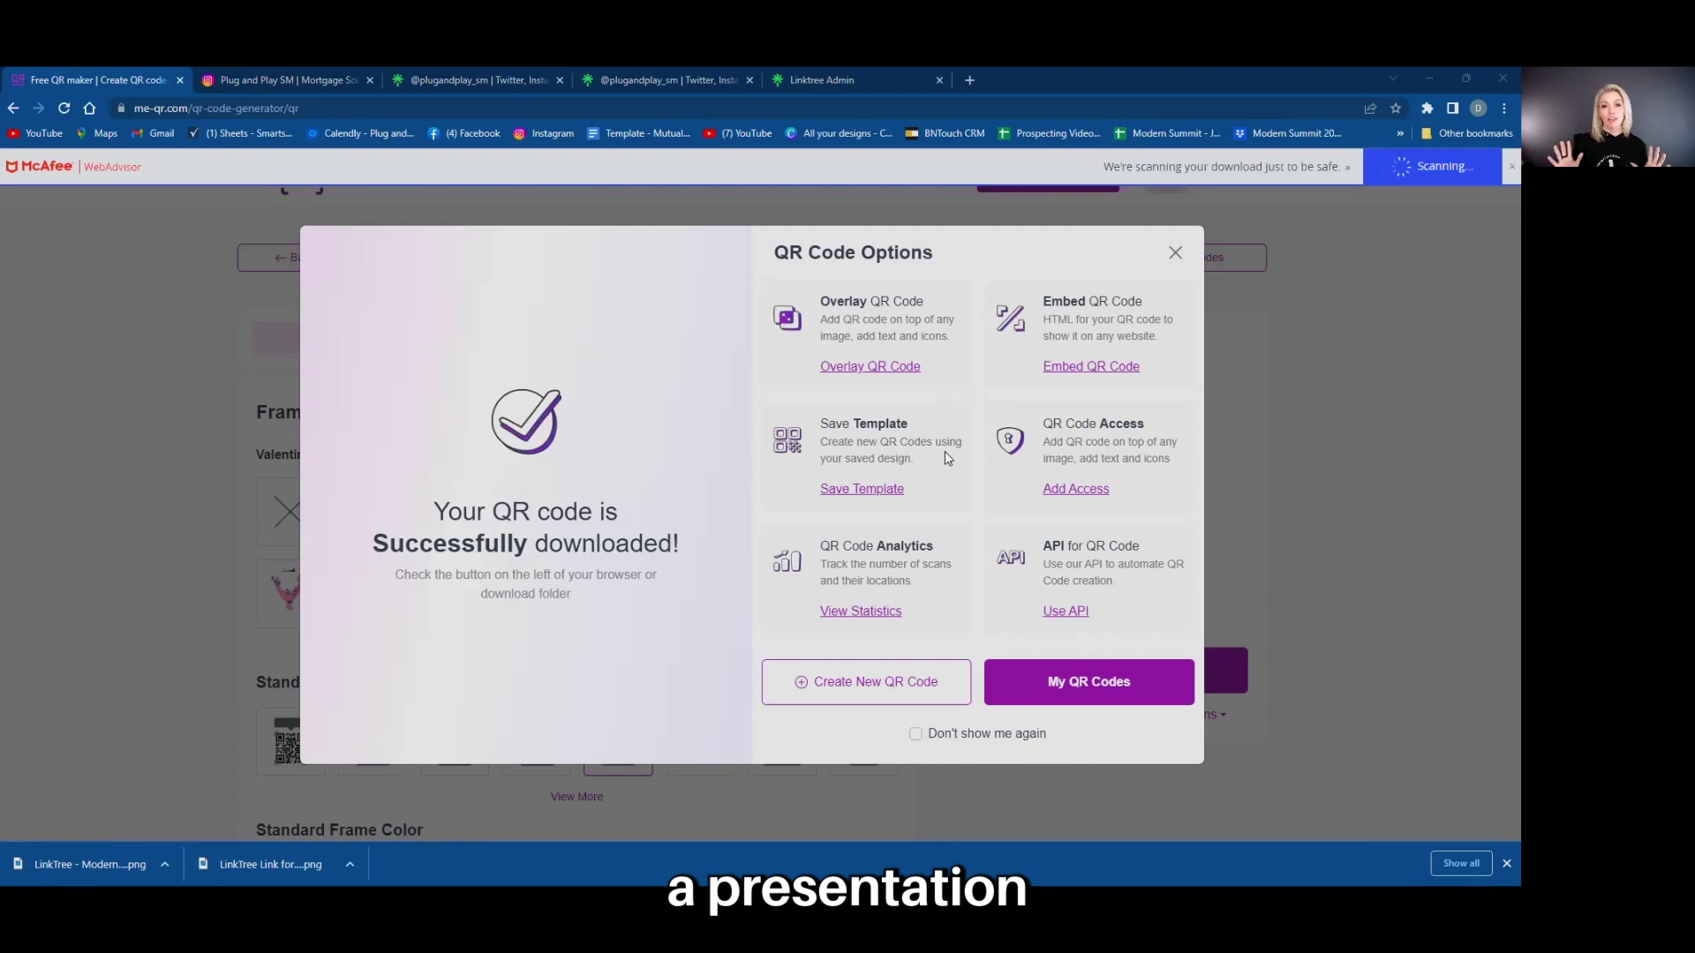
pyautogui.press('Escape')
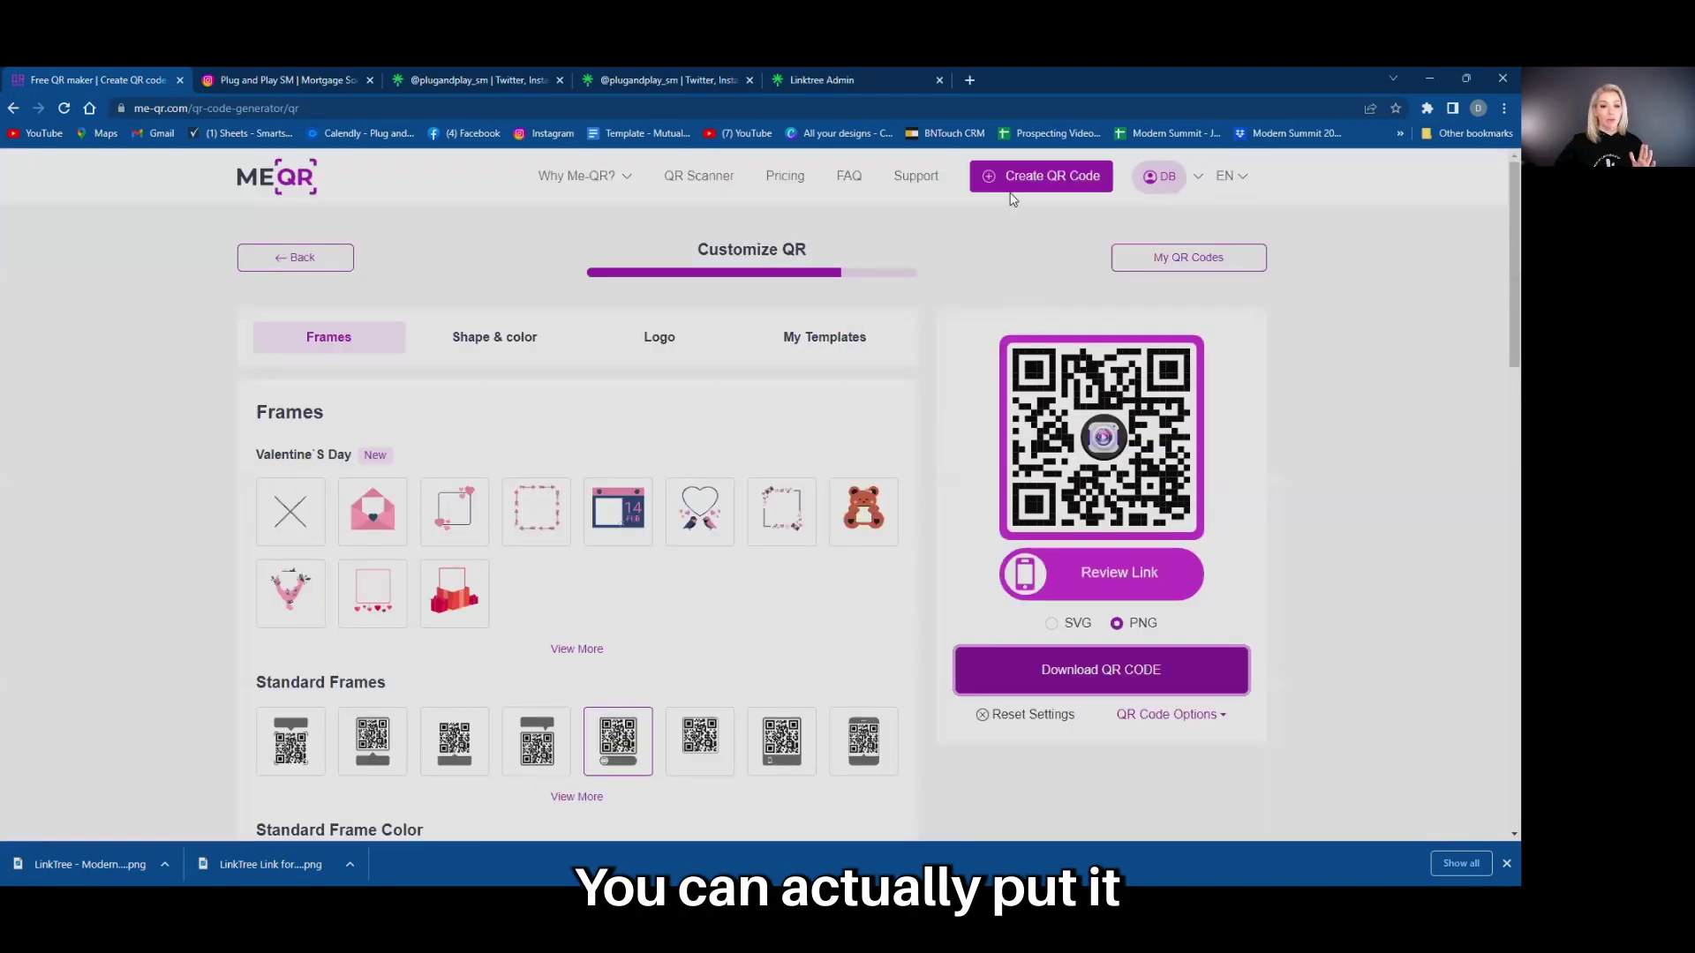